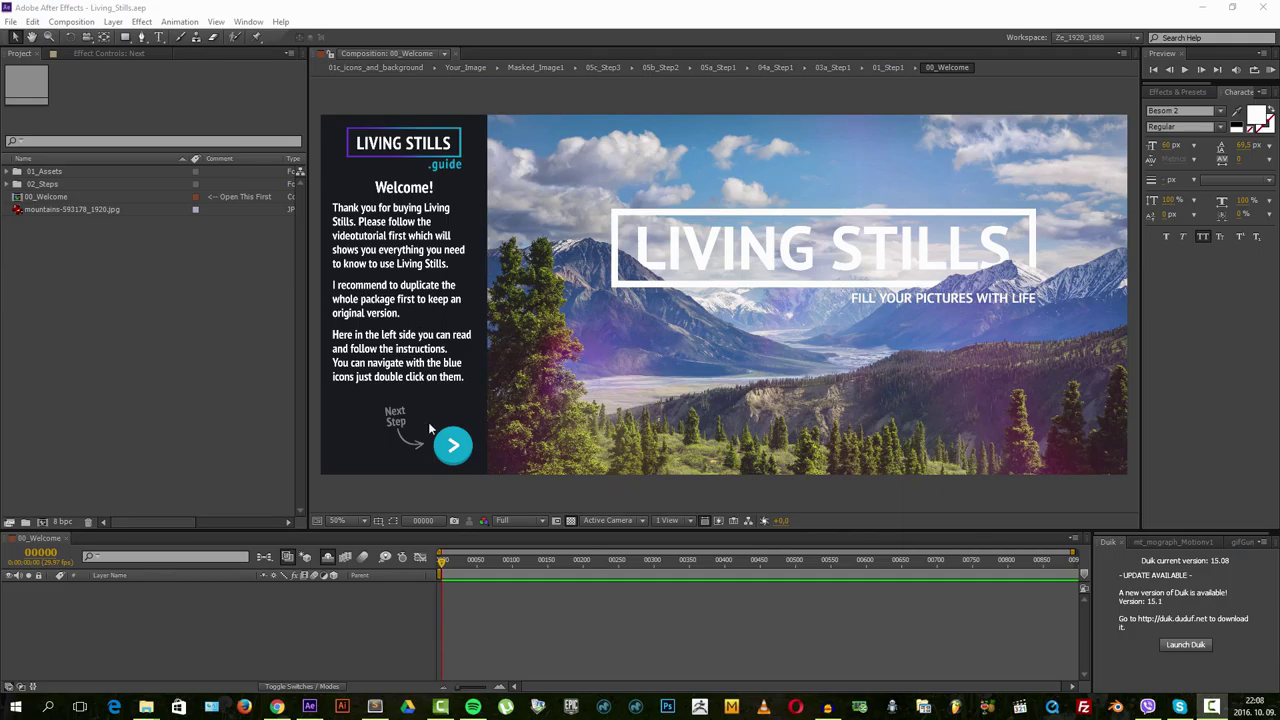
- Open the guide's 01_Step1 and then the Your_Image composition
click(452, 456)
double_click(454, 451)
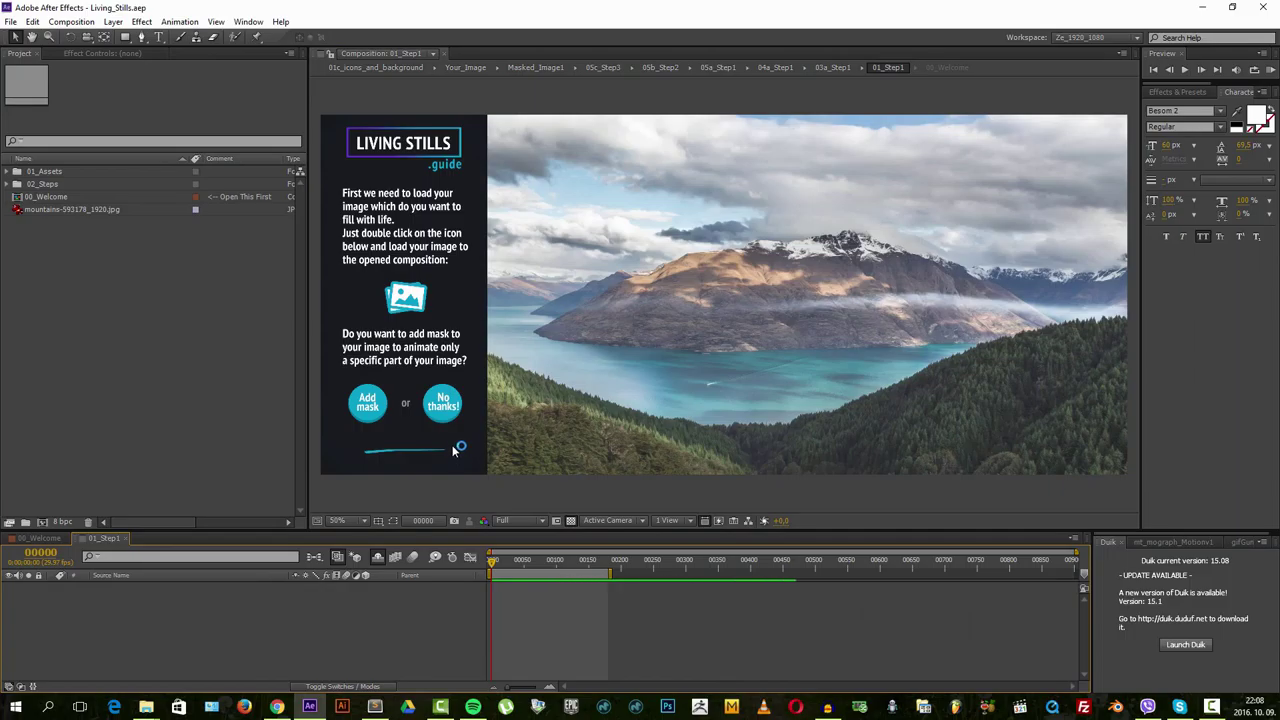
click(402, 300)
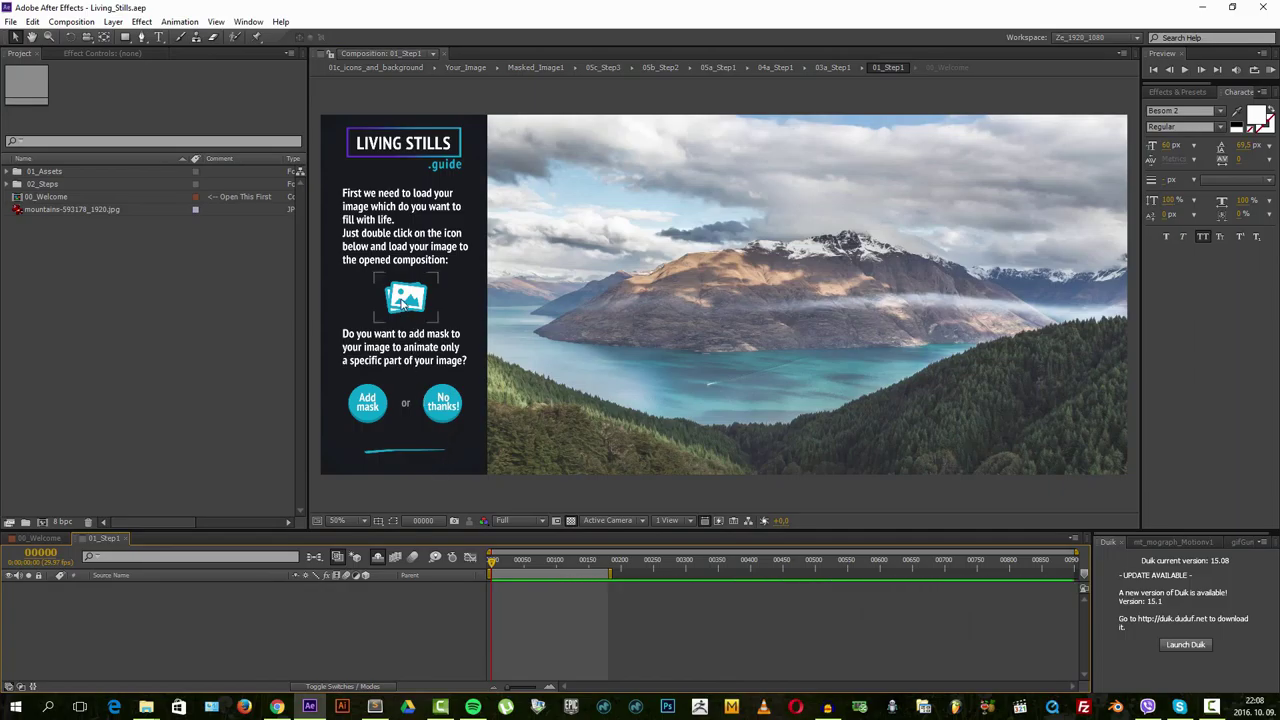
double_click(405, 302)
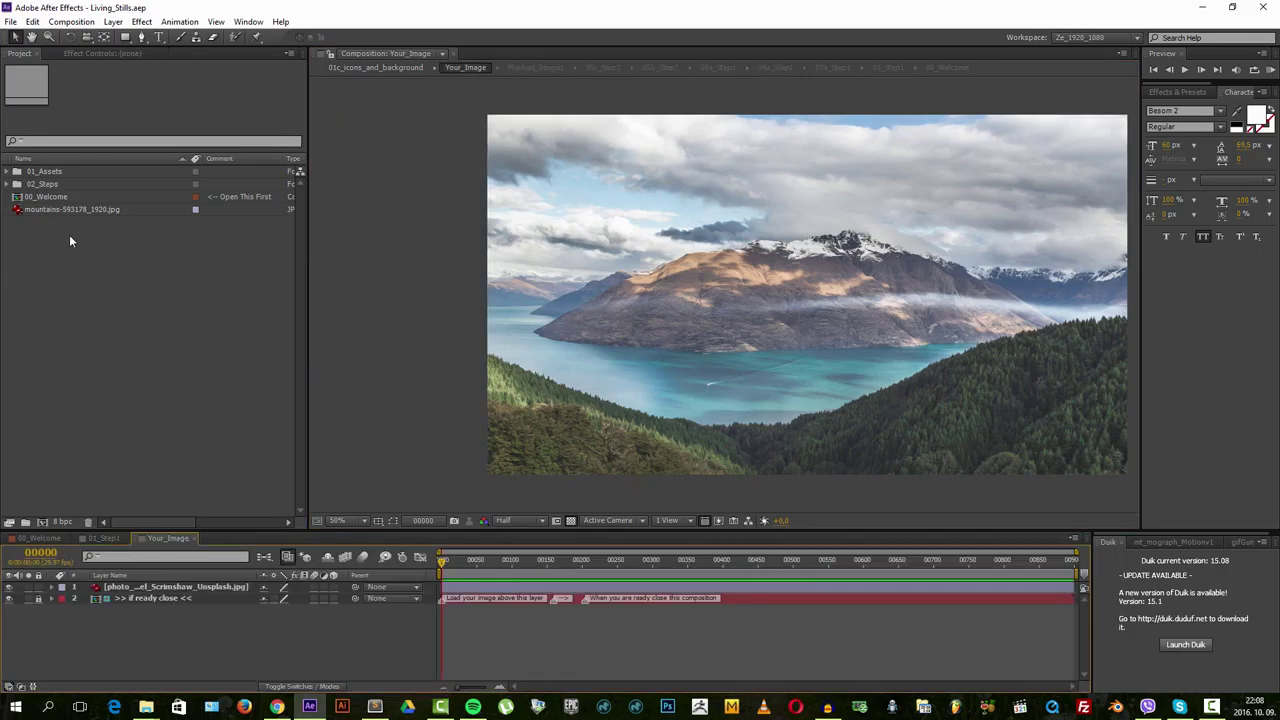
- Place mountains-593178_1920.jpg into Your_Image and return to 01_Step1
click(58, 209)
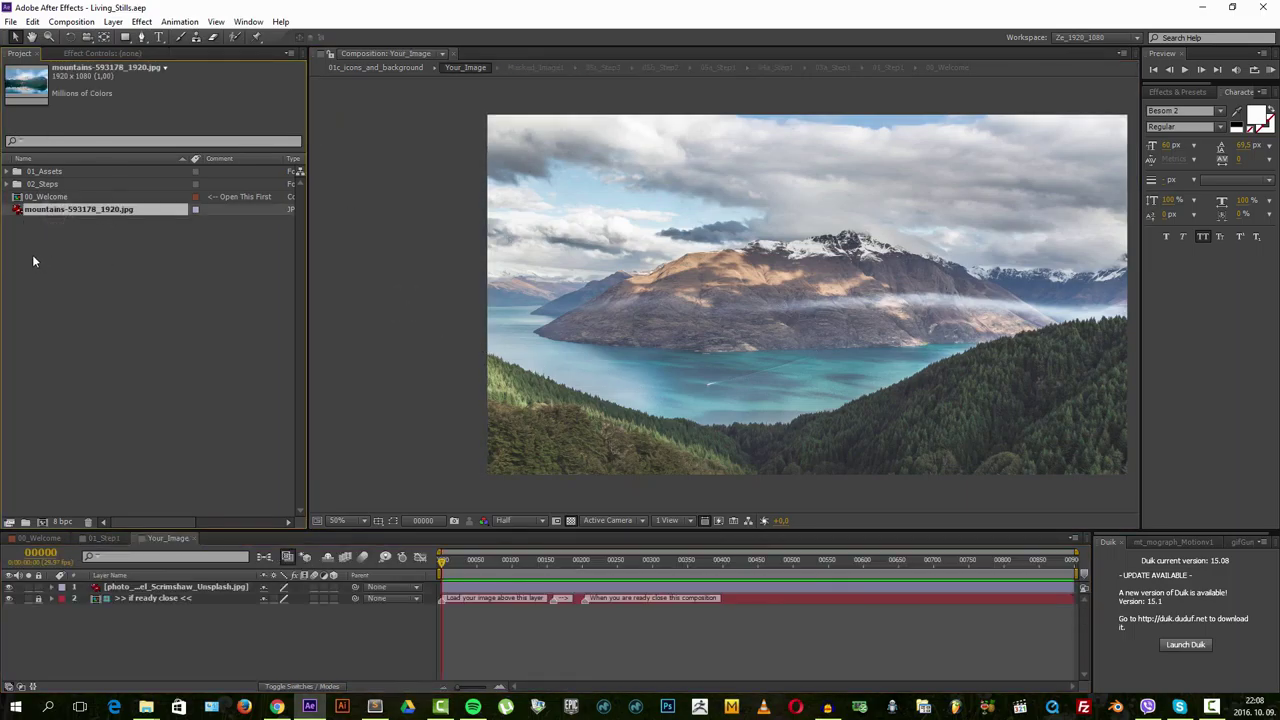
drag(93, 208, 810, 297)
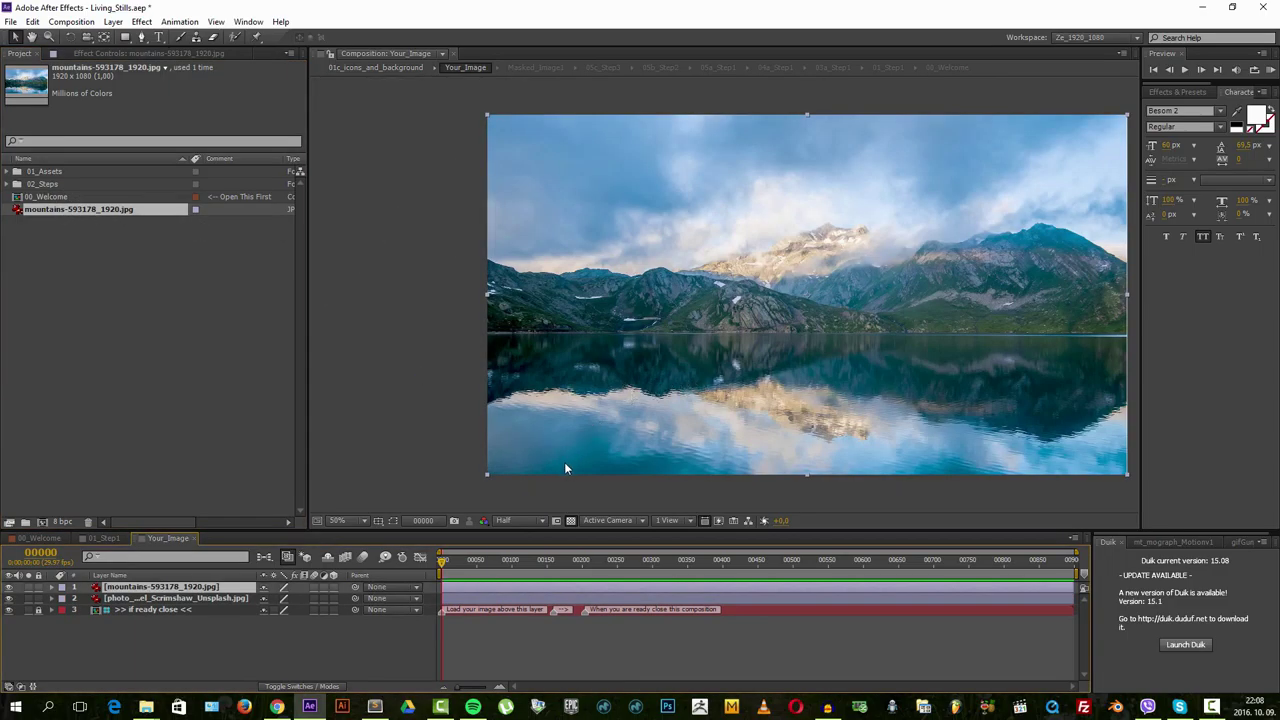
click(196, 540)
click(431, 492)
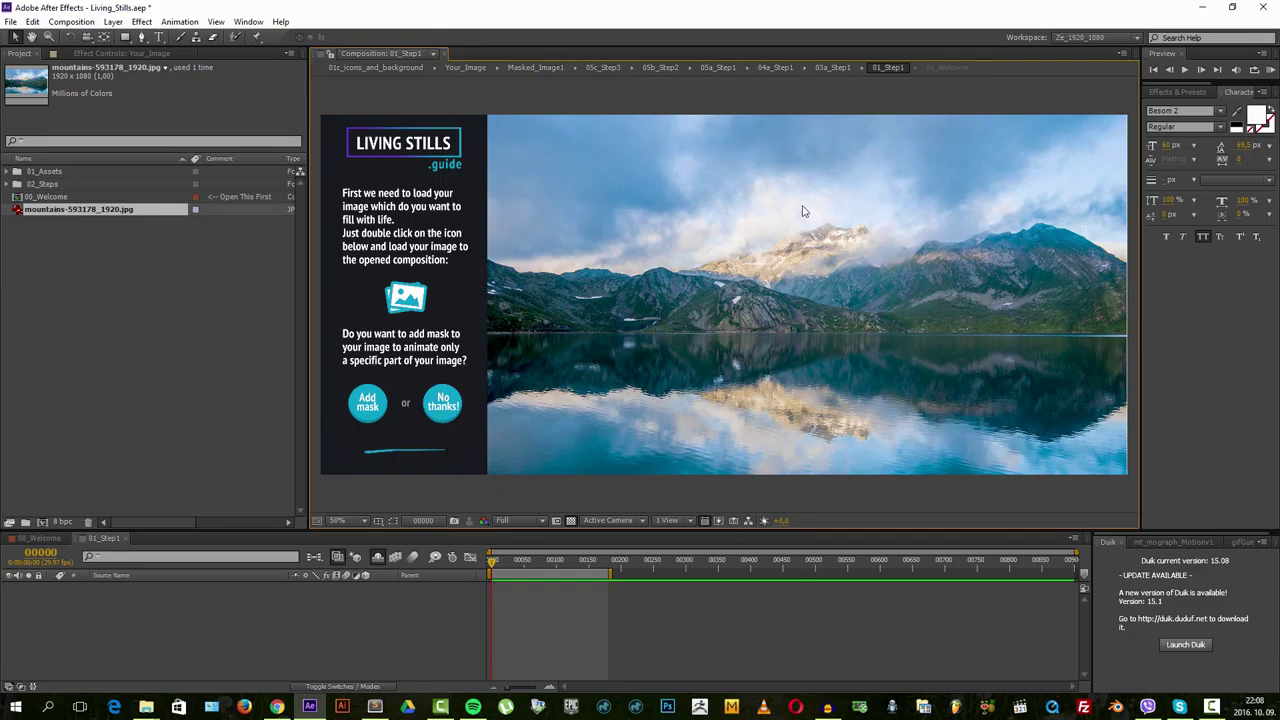
- Open the Masked_Image1 composition through the guide's Add mask and Mask Image steps
click(374, 410)
double_click(367, 406)
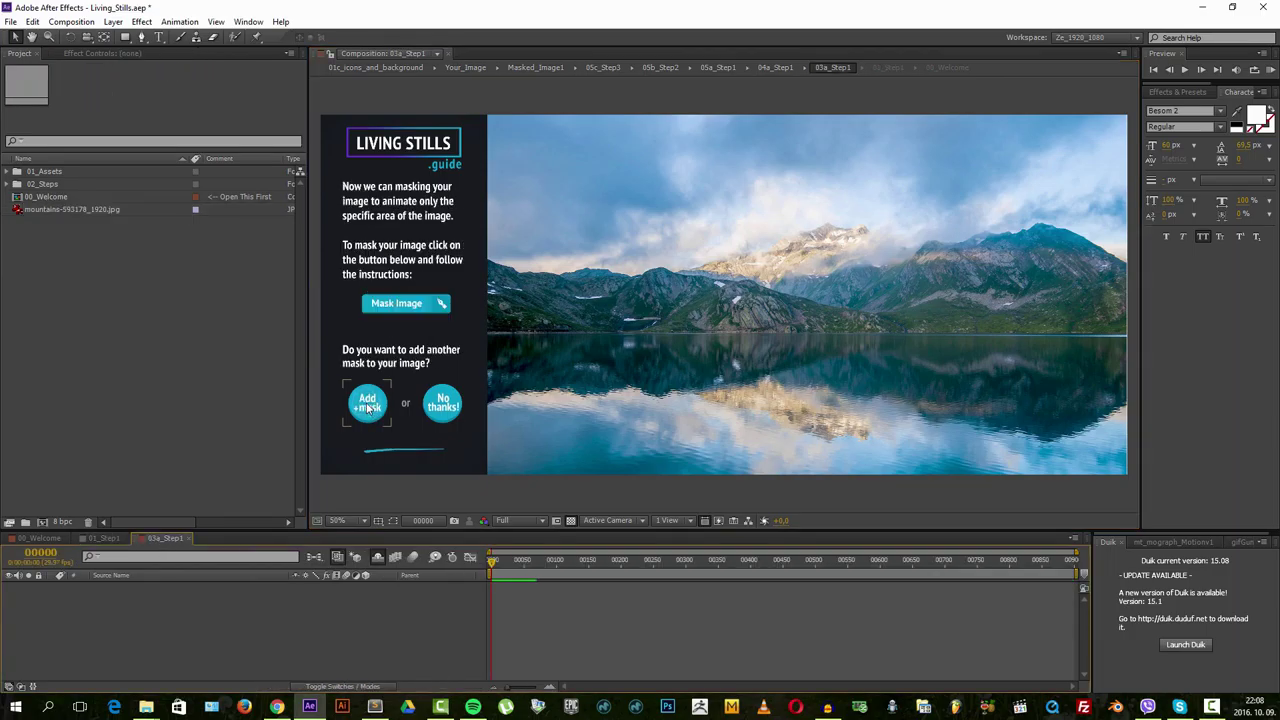
click(411, 310)
double_click(407, 307)
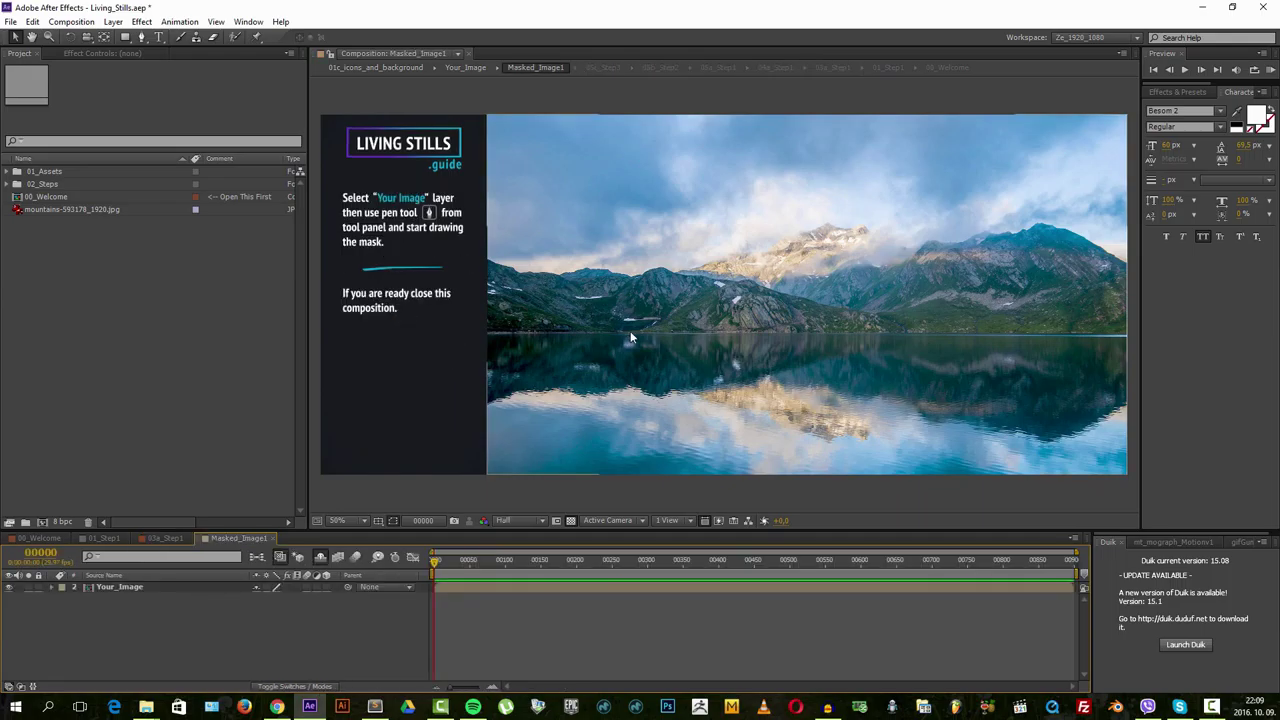
- On the Your_Image layer, place Pen mask points along the lake shoreline from left to right
click(118, 587)
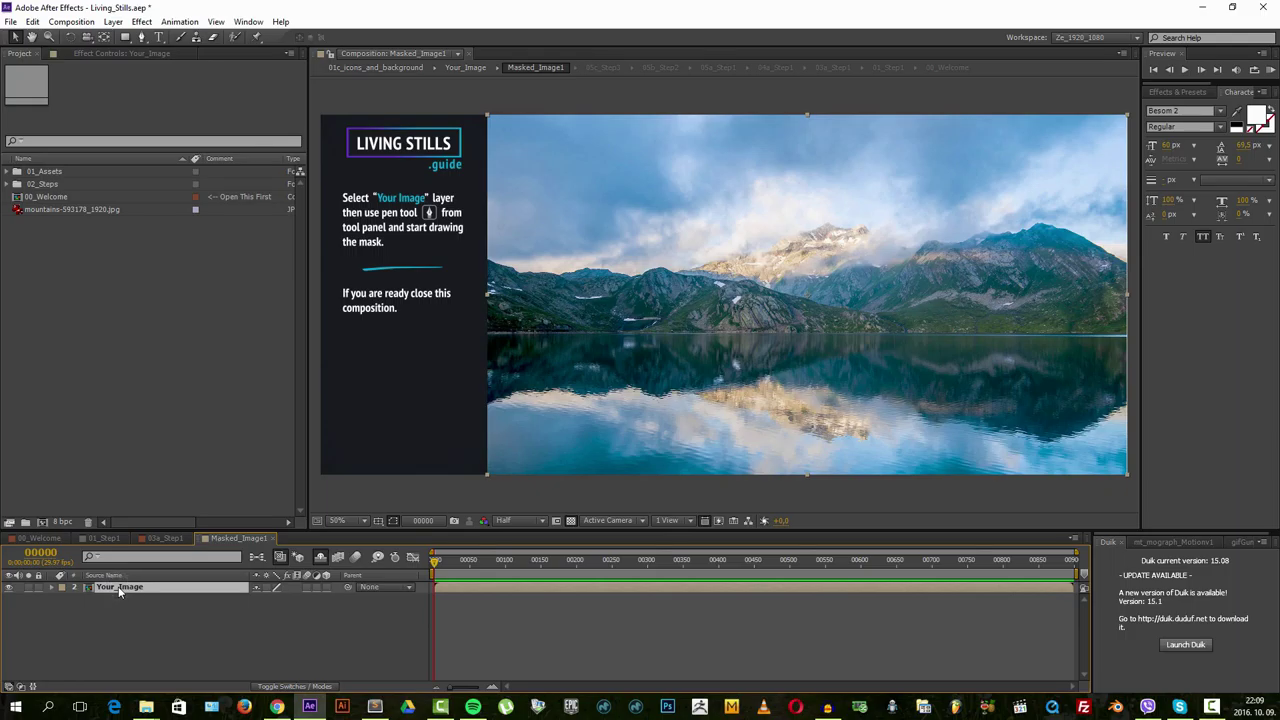
click(142, 36)
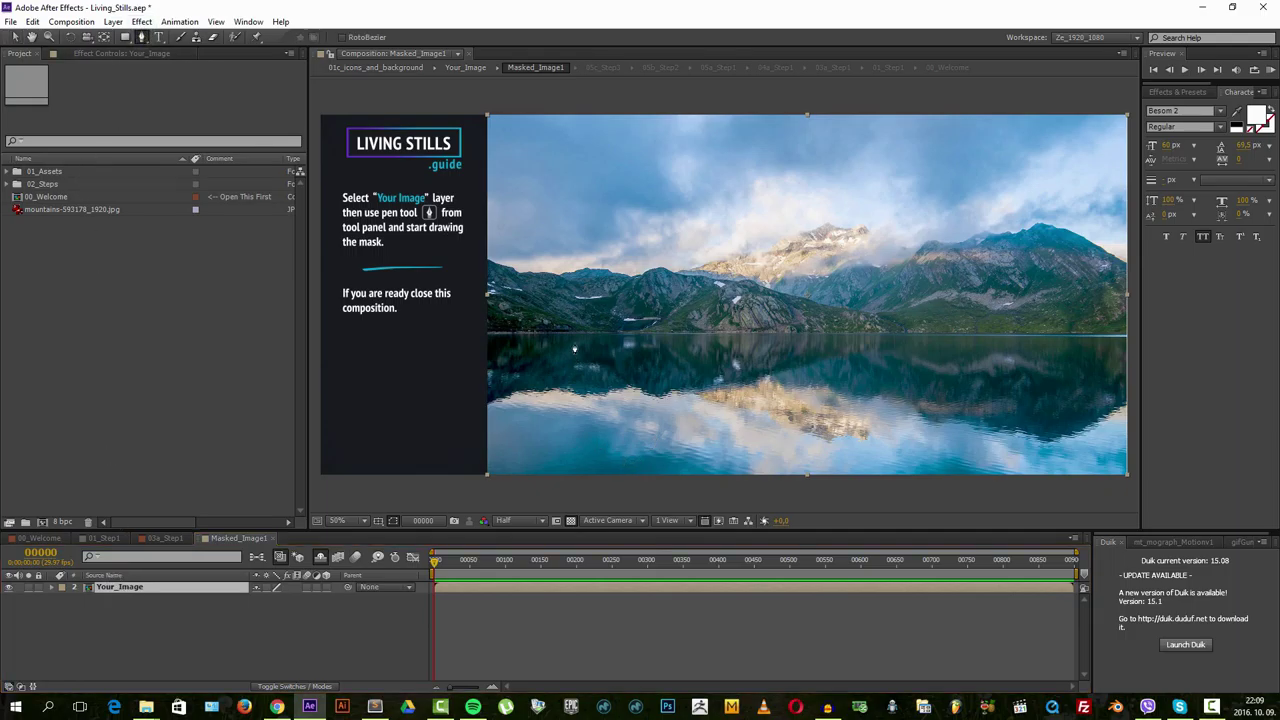
scroll(451, 354, up, 2)
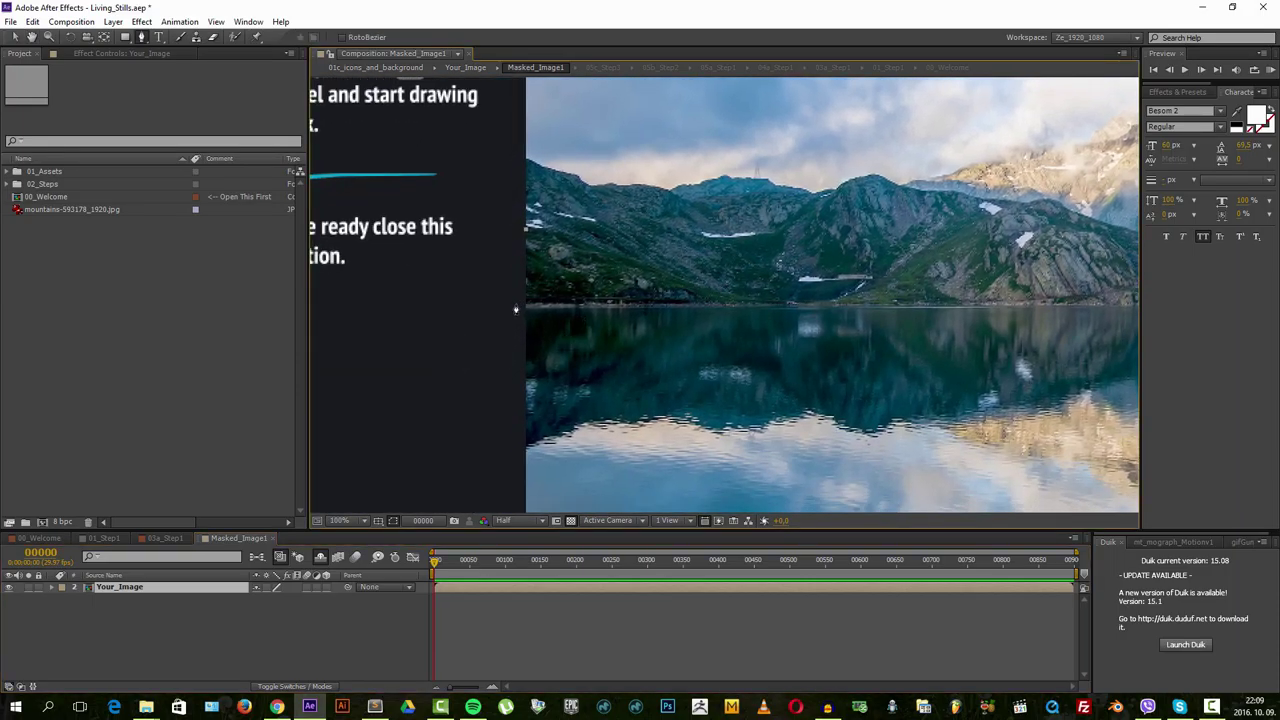
click(515, 303)
click(793, 306)
click(885, 308)
scroll(885, 308, right, 5)
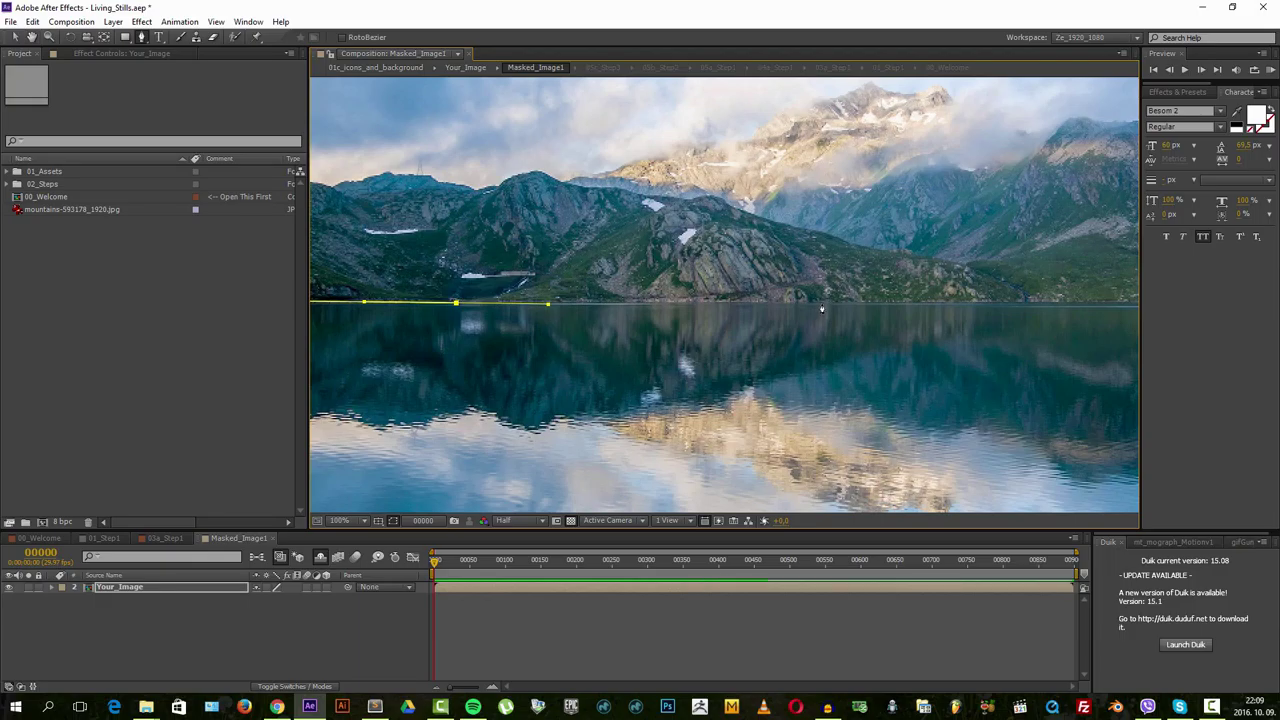
scroll(936, 309, right, 3)
scroll(1020, 315, right, 3)
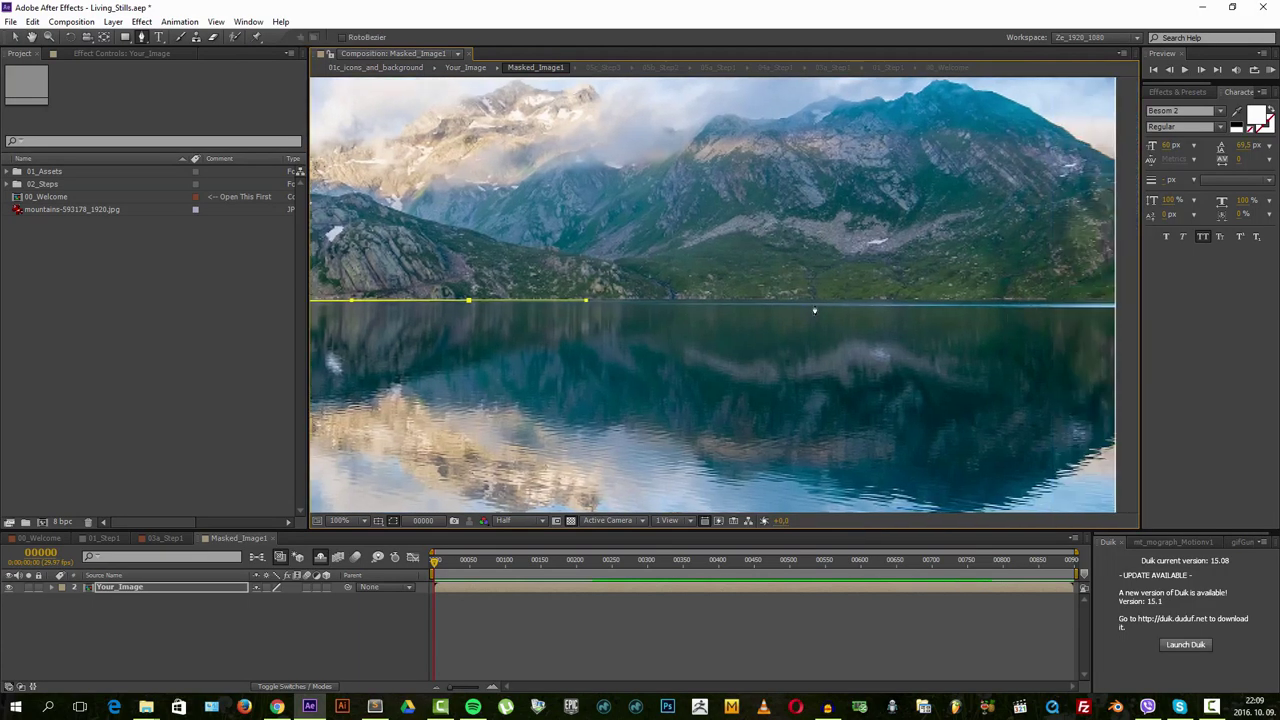
click(816, 301)
click(934, 301)
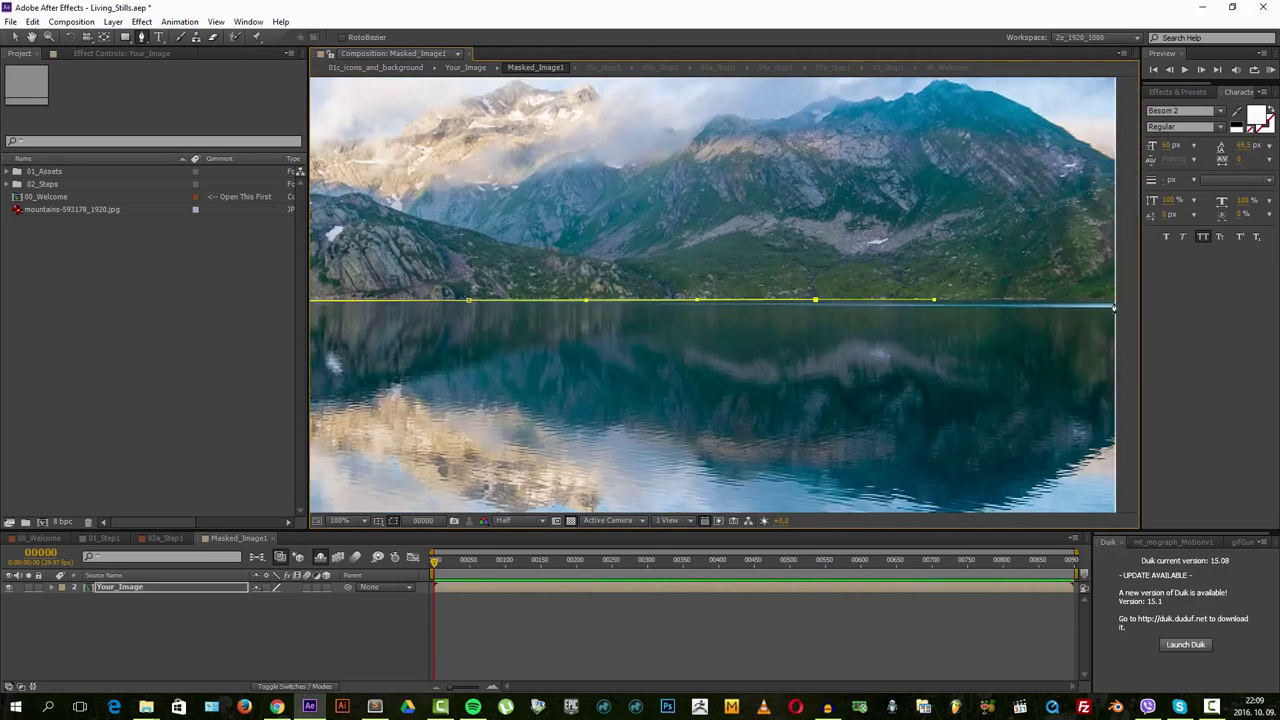
scroll(1113, 308, right, 2)
click(1013, 301)
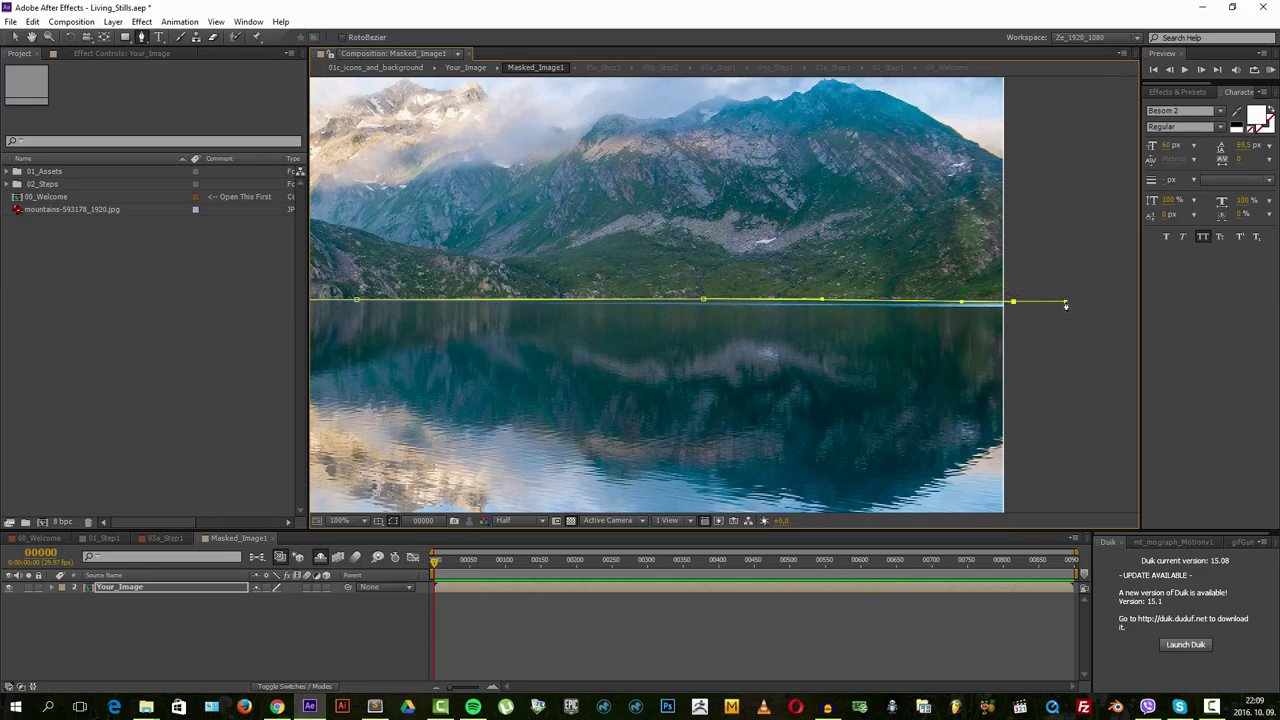
- Close the mask around the lake water and deselect to review it
scroll(1016, 341, down, 3)
scroll(1040, 400, left, 1)
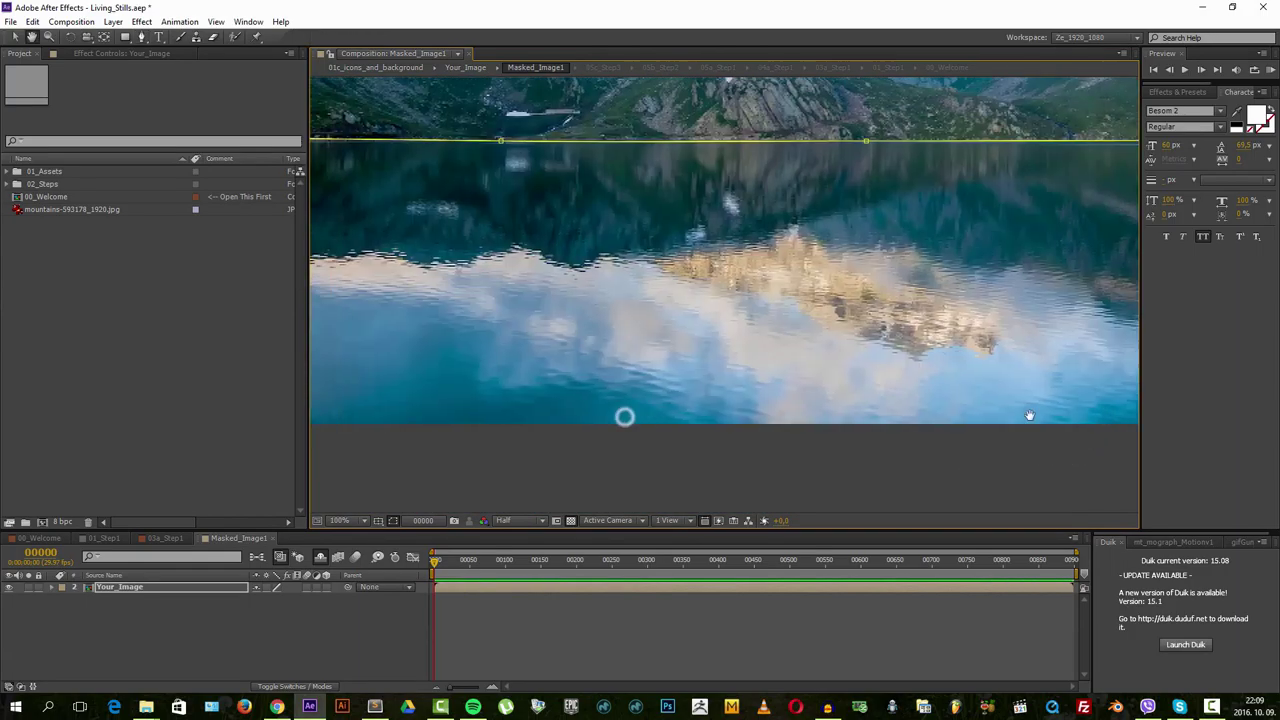
scroll(623, 414, left, 5)
scroll(672, 450, left, 3)
scroll(643, 431, up, 2)
scroll(660, 340, right, 2)
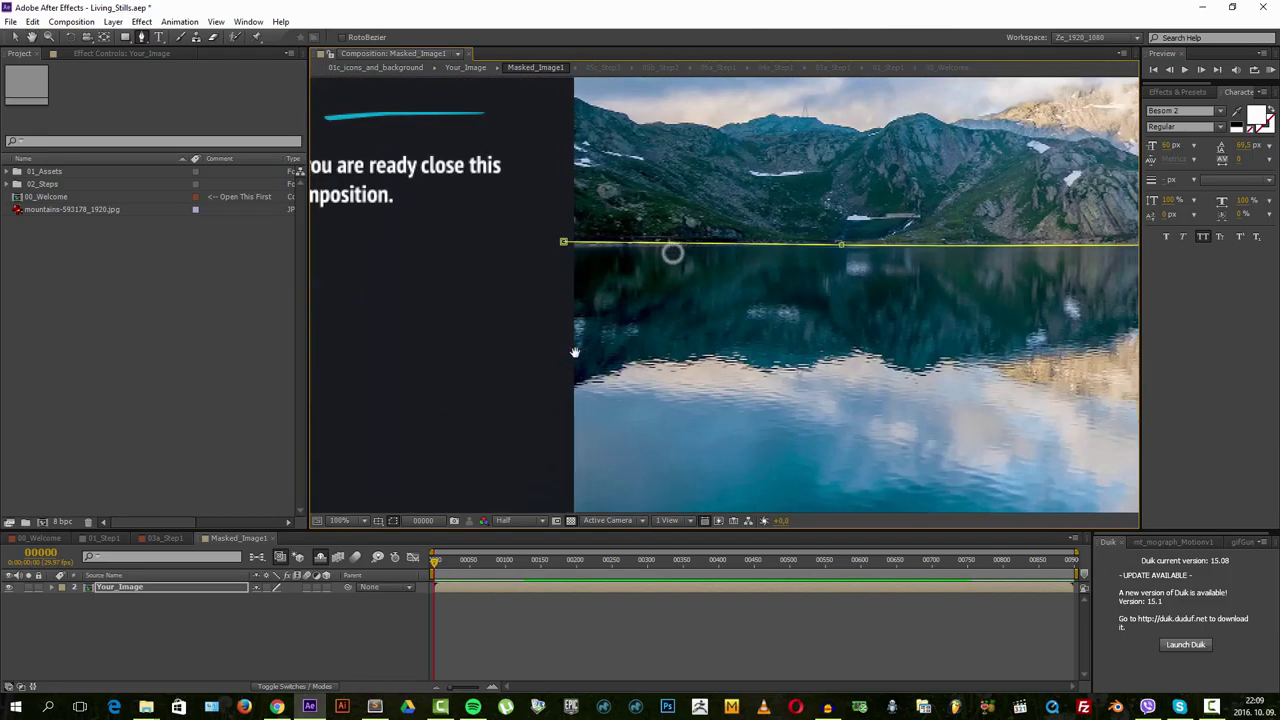
click(563, 241)
scroll(750, 303, down, 2)
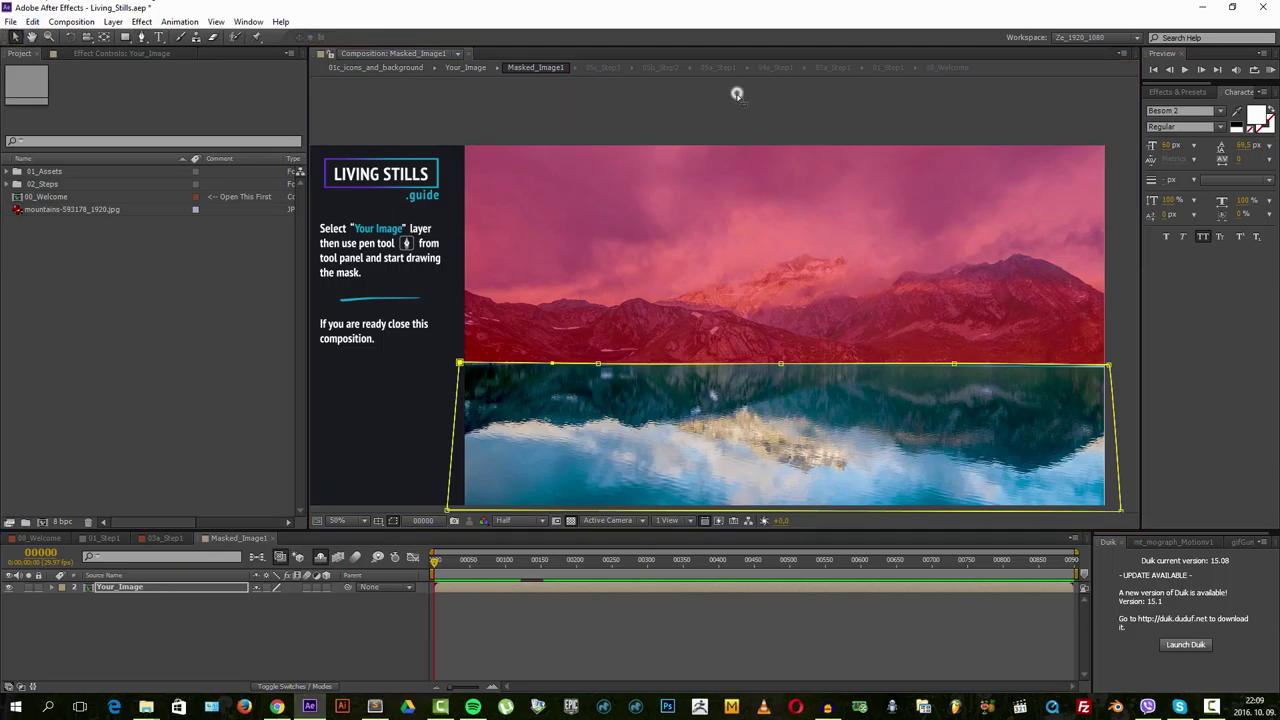
click(1110, 120)
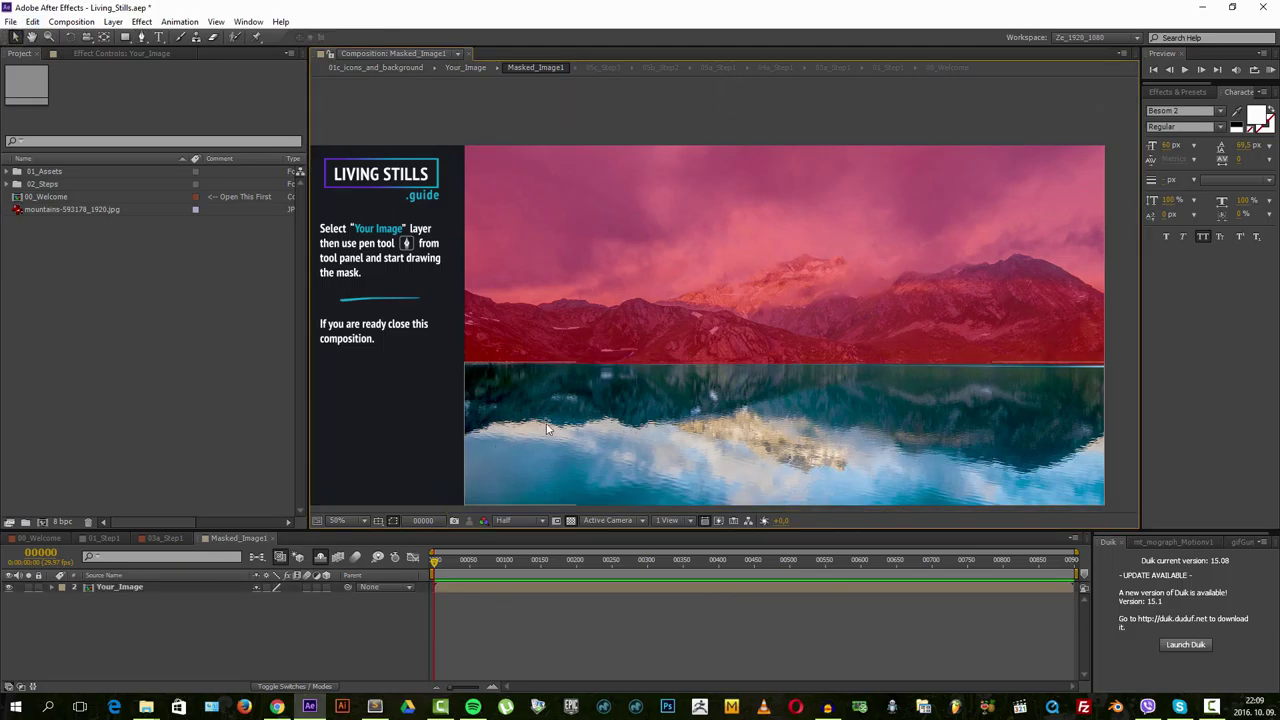
- Close Masked_Image1 and open 03c_Step3 through the guide's control-points steps
click(273, 541)
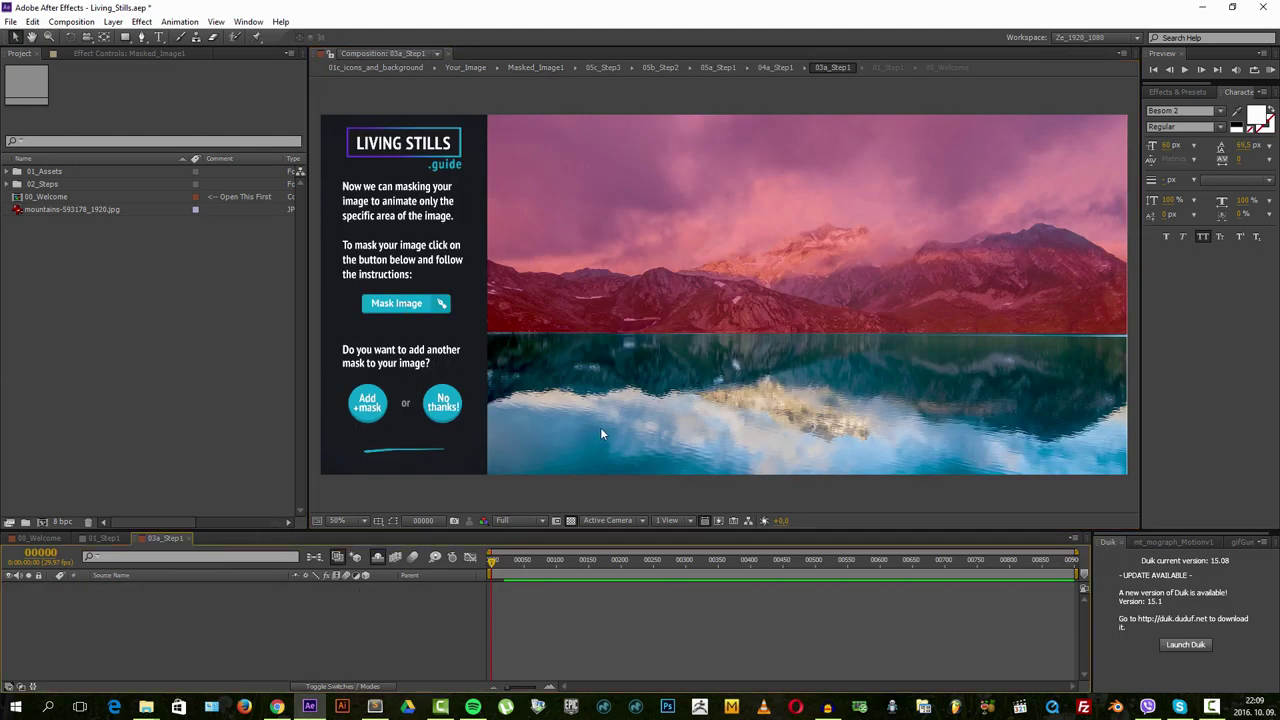
click(368, 420)
double_click(443, 403)
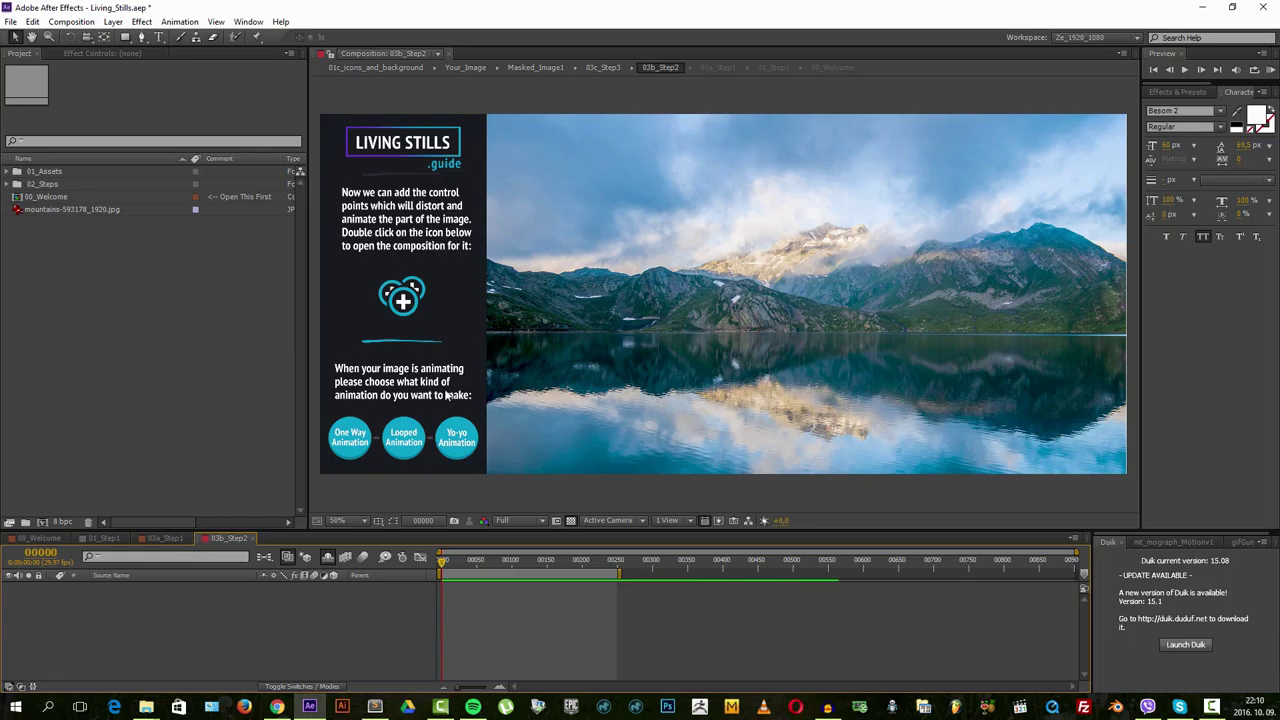
click(408, 303)
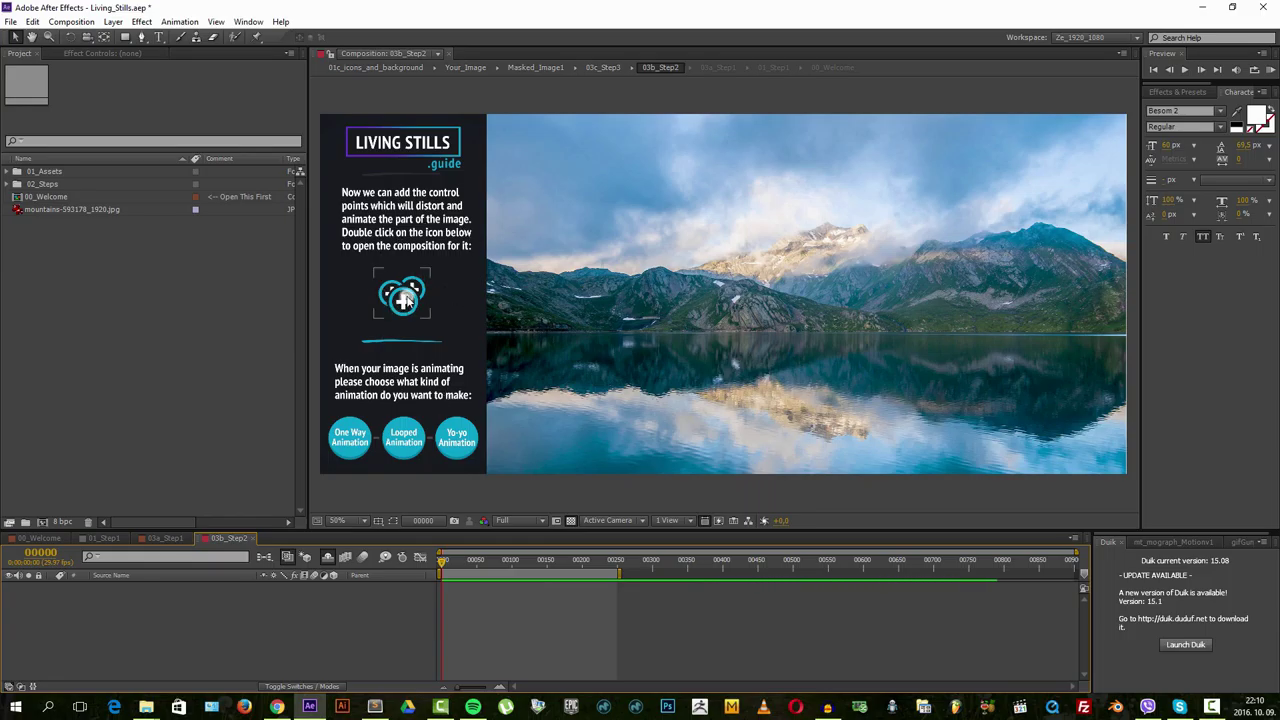
double_click(408, 303)
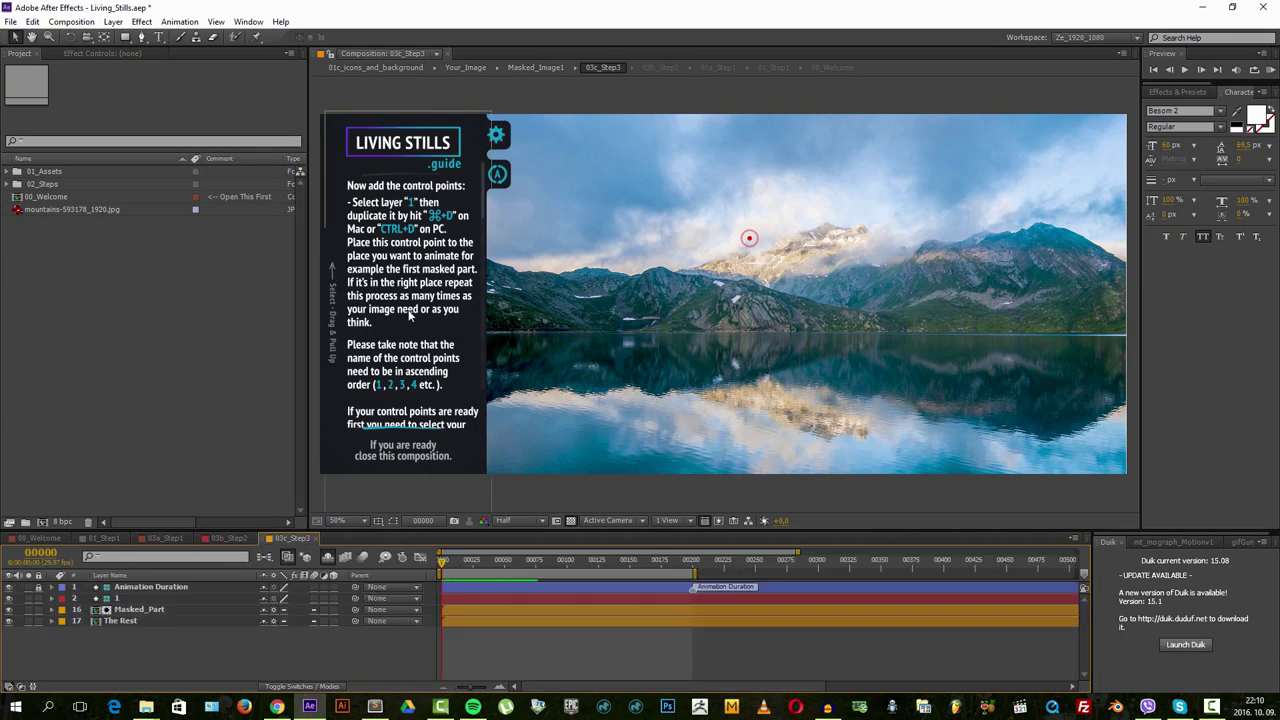
- Drag control point 1 onto the mountains left of the main snowy peak and reselect it
drag(761, 250, 703, 257)
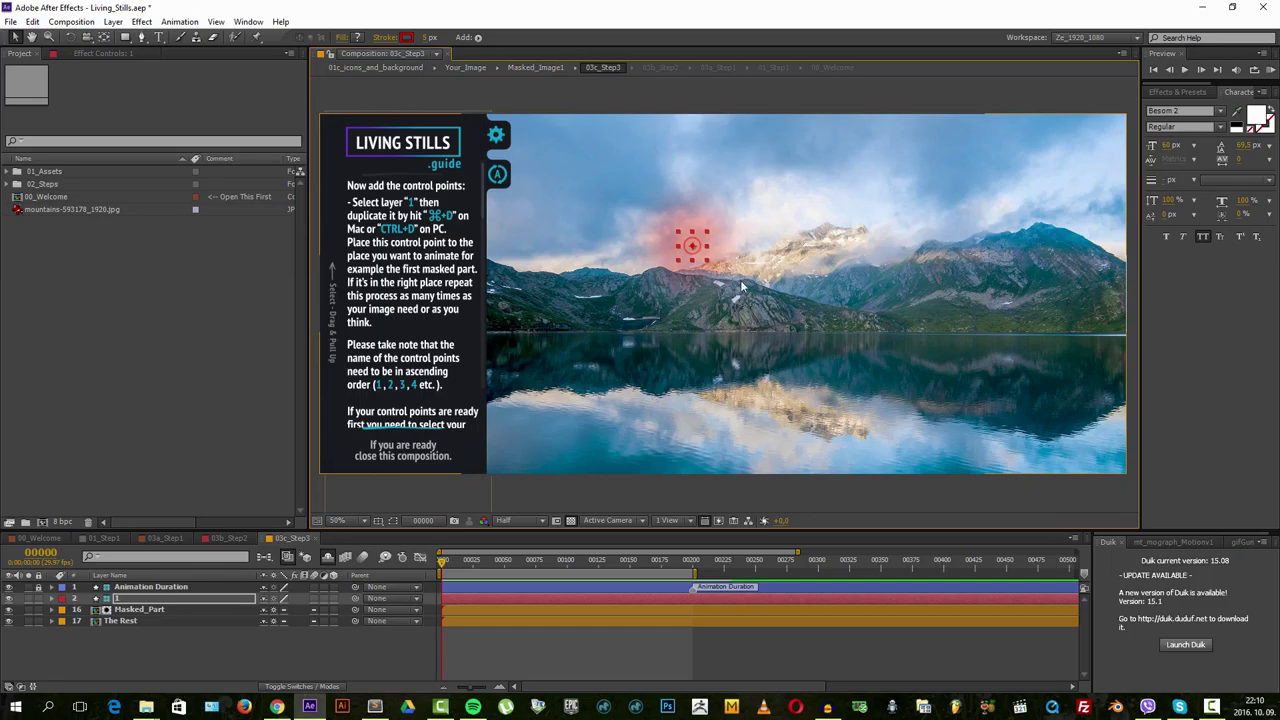
click(765, 88)
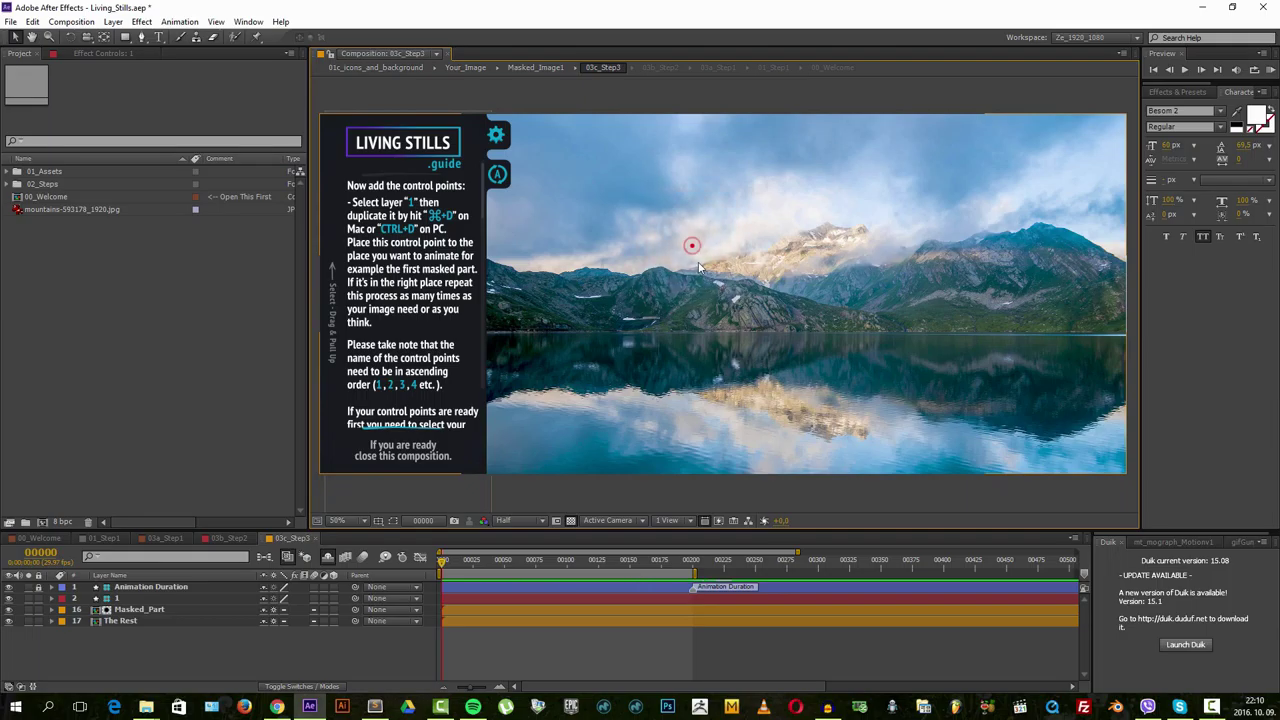
click(700, 259)
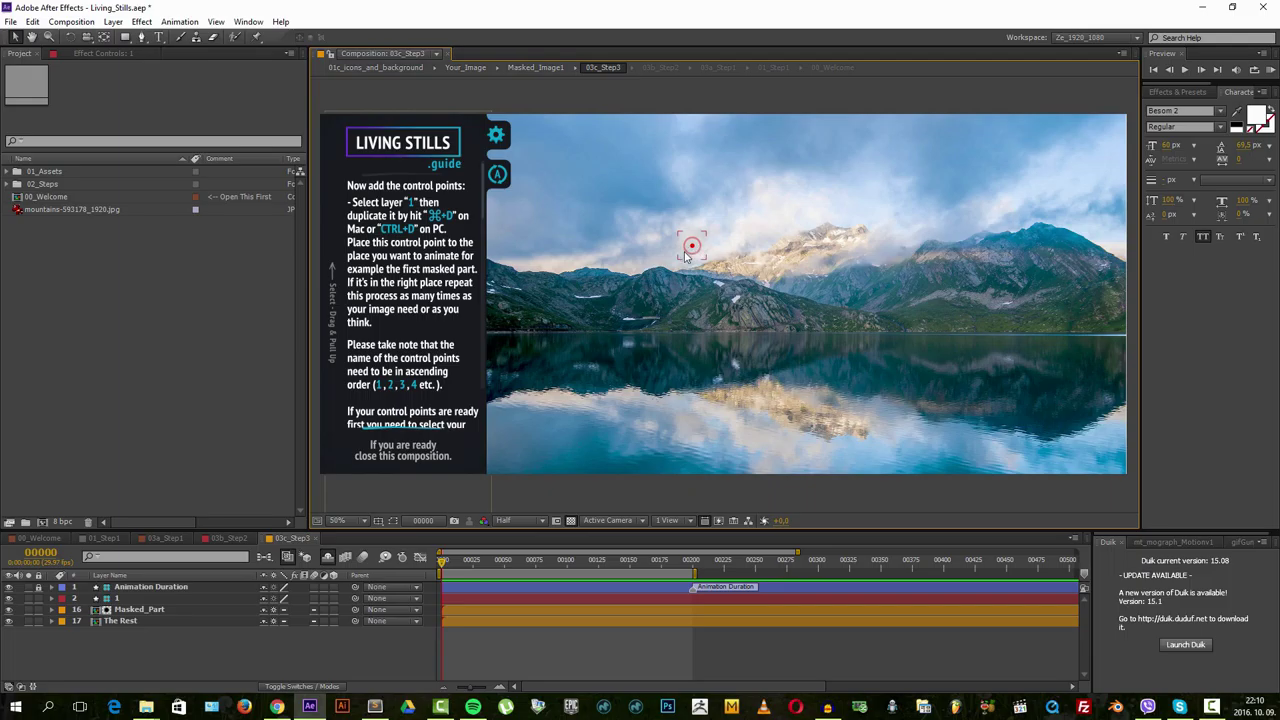
click(690, 254)
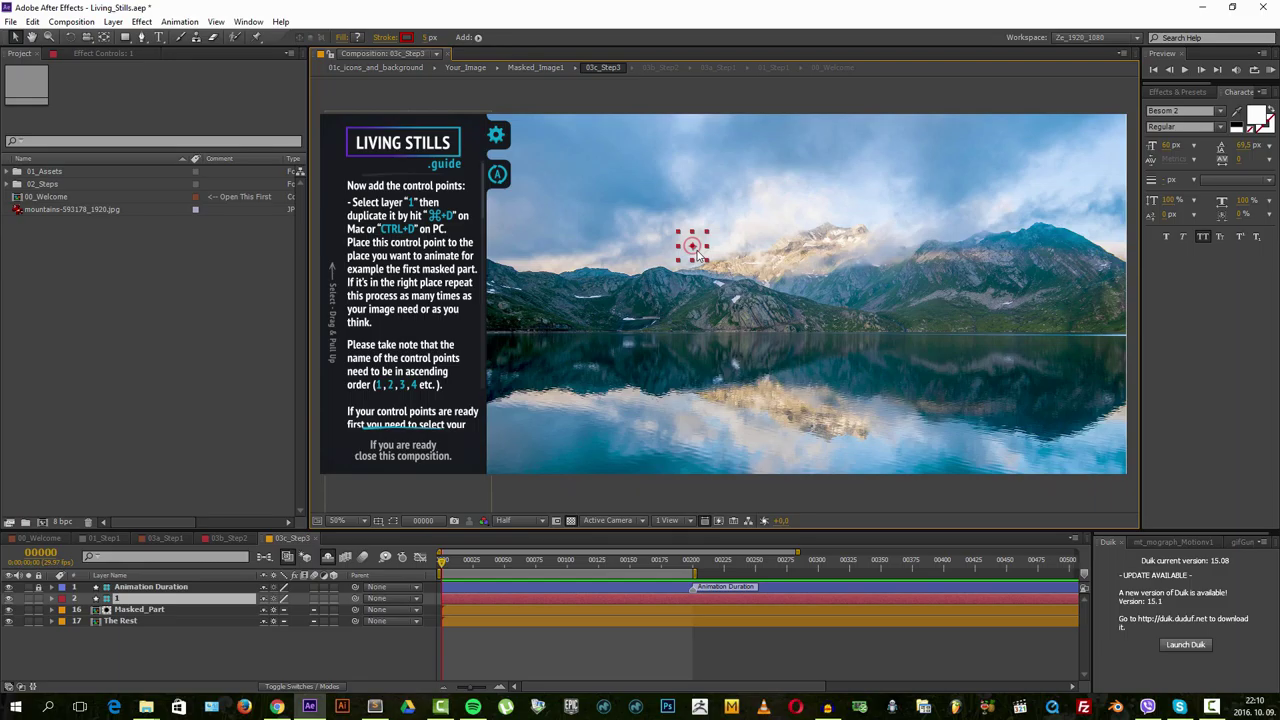
- Move point 1 to the upper left and duplicate it into new points placed across the sky
drag(700, 257, 552, 152)
key(Return)
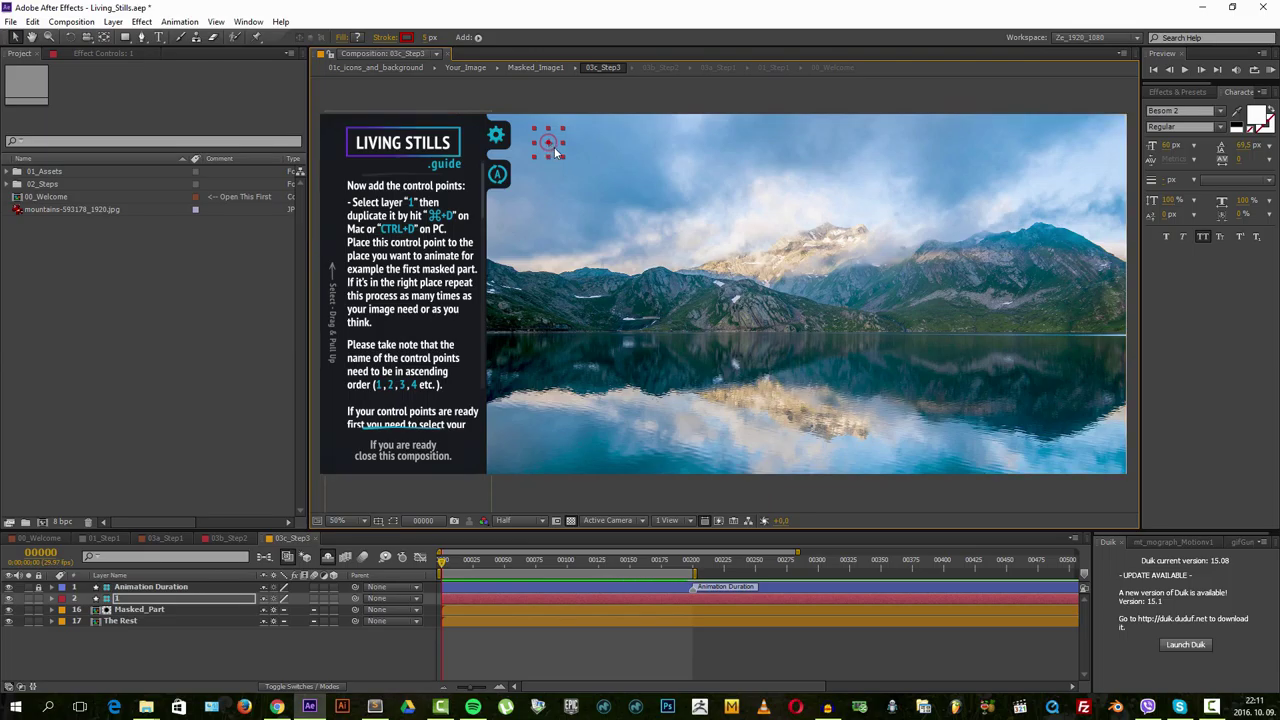
key(ctrl+d)
mouse_move(548, 143)
mouse_down()
mouse_move(532, 224)
mouse_move(626, 227)
mouse_up()
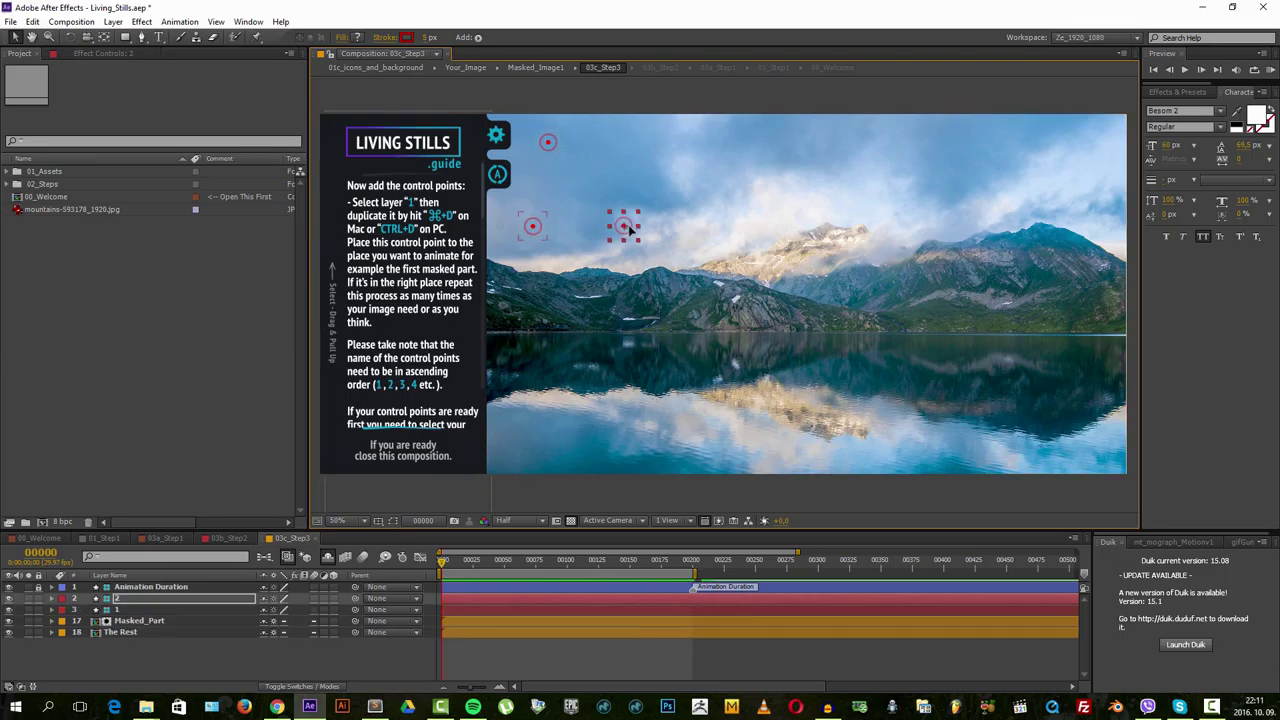
key(ctrl+d)
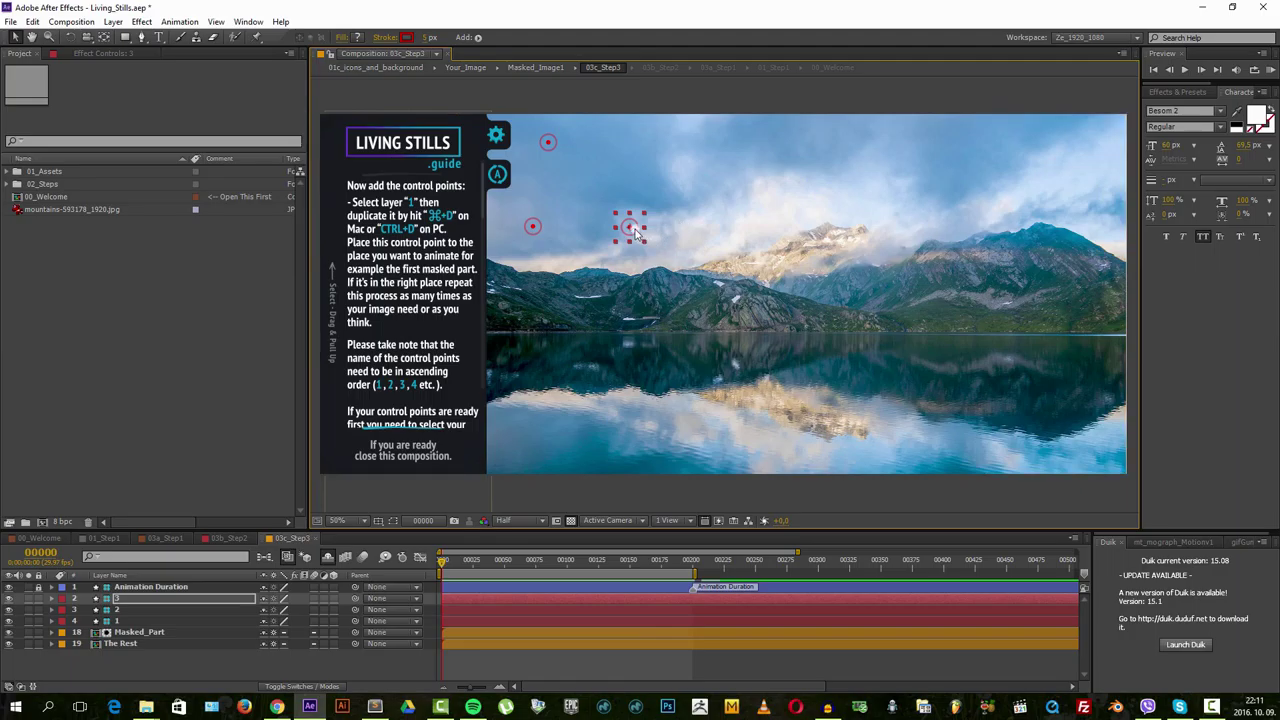
drag(622, 228, 612, 421)
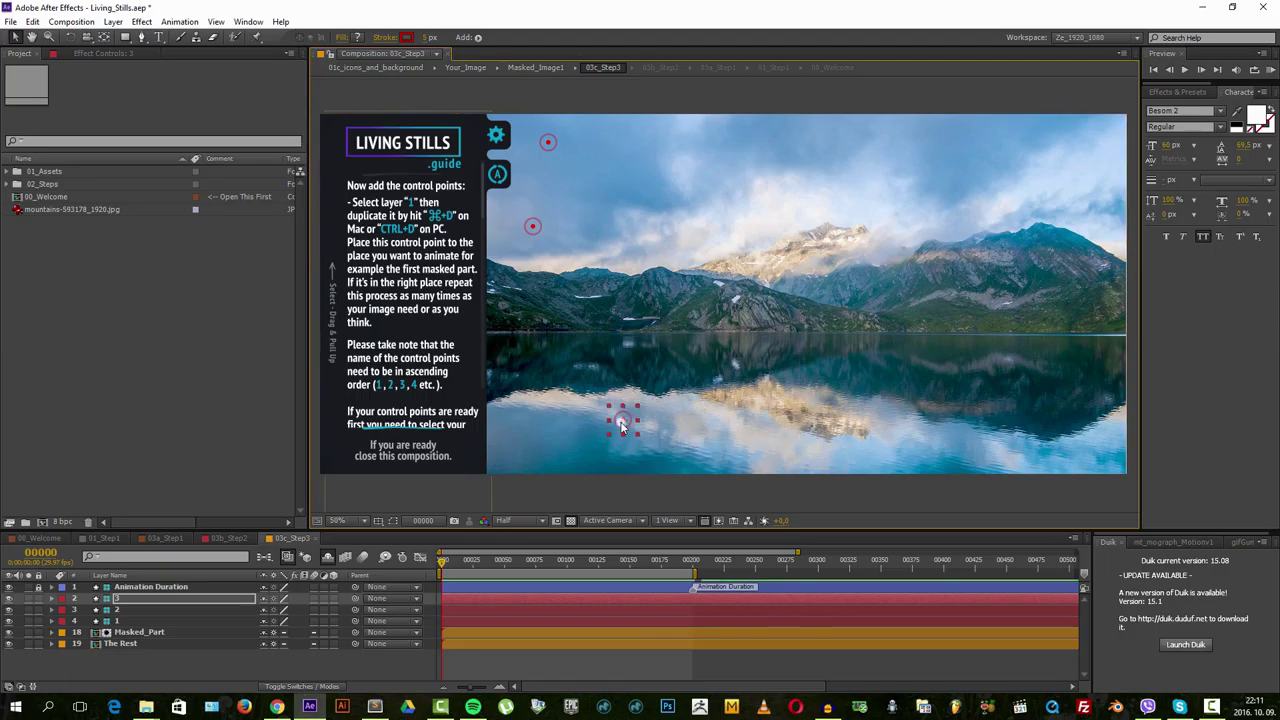
mouse_move(620, 424)
mouse_down()
mouse_move(622, 226)
mouse_move(777, 141)
mouse_move(709, 214)
mouse_move(856, 196)
mouse_move(919, 135)
mouse_move(923, 195)
mouse_move(858, 234)
mouse_move(861, 213)
mouse_move(954, 168)
mouse_move(1031, 212)
mouse_move(807, 258)
mouse_move(650, 210)
mouse_up()
key(ctrl+d)
key(ctrl+d)
key(ctrl+d)
key(ctrl+d)
key(ctrl+d)
key(ctrl+d)
key(ctrl+d)
key(ctrl+d)
key(ctrl+d)
key(ctrl+d)
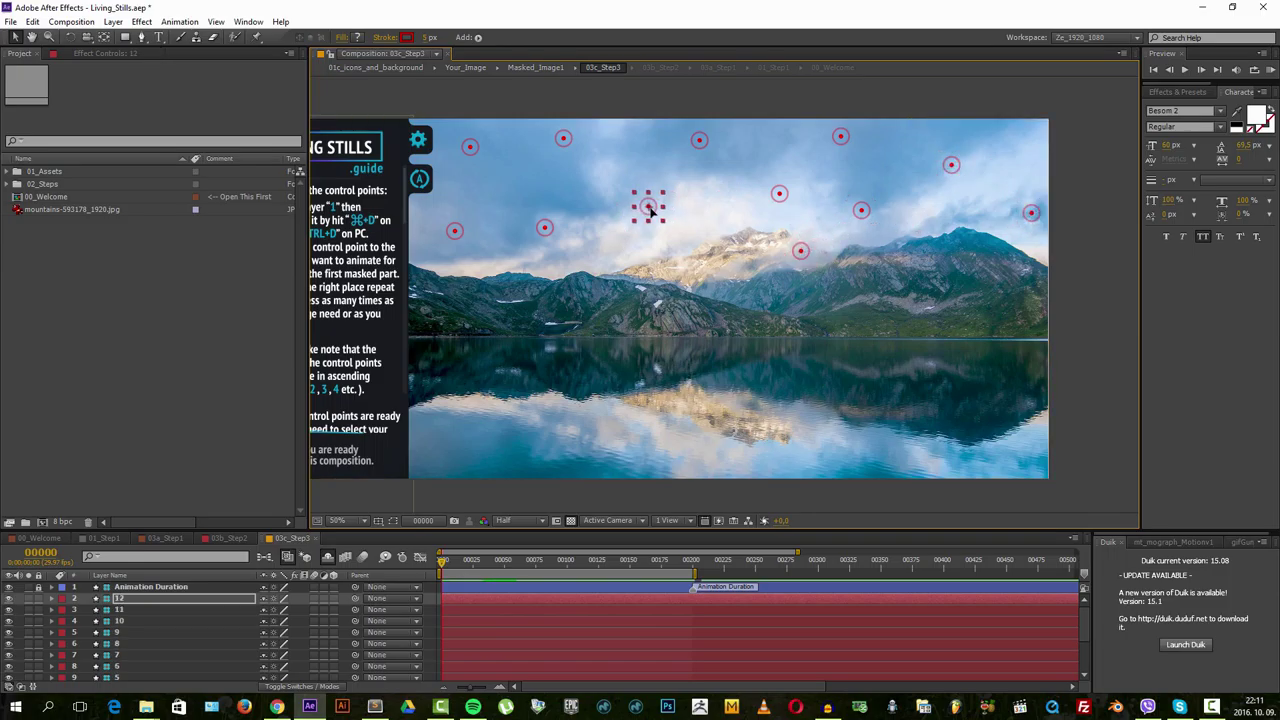
- Nudge the existing sky control points into their final positions above the mountains
drag(544, 227, 566, 224)
drag(699, 140, 713, 141)
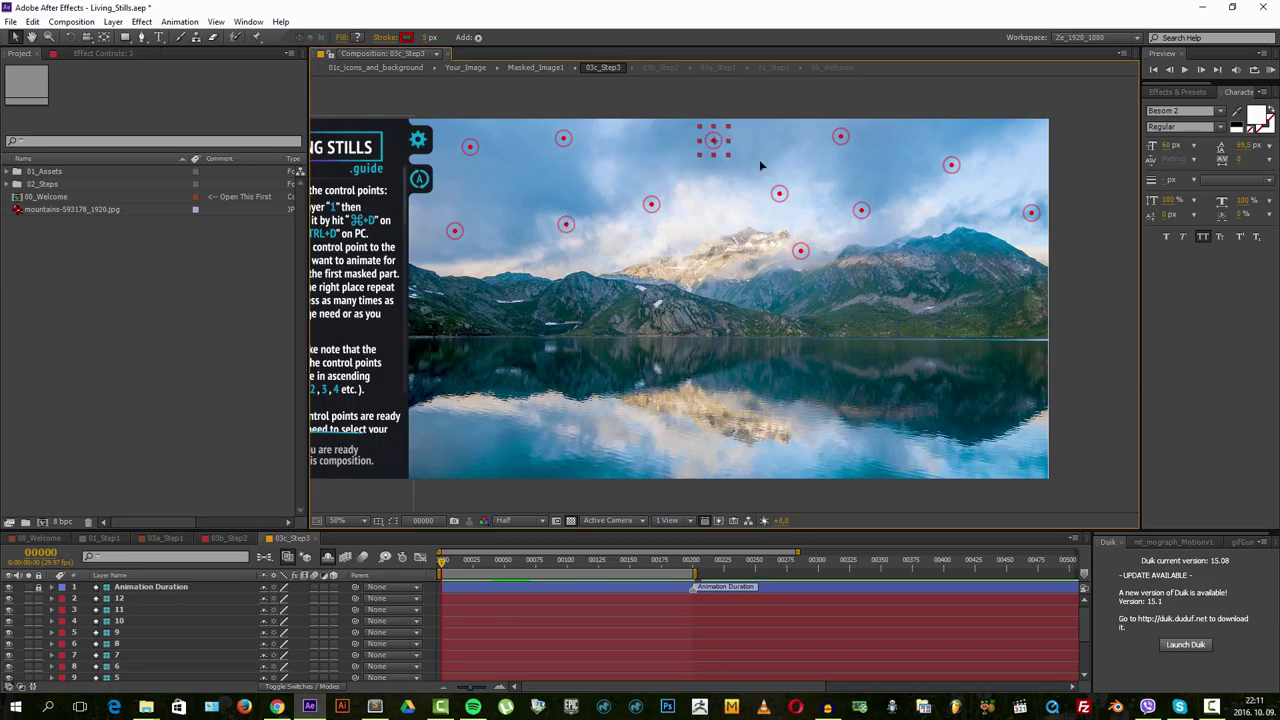
drag(779, 193, 784, 188)
drag(840, 136, 862, 138)
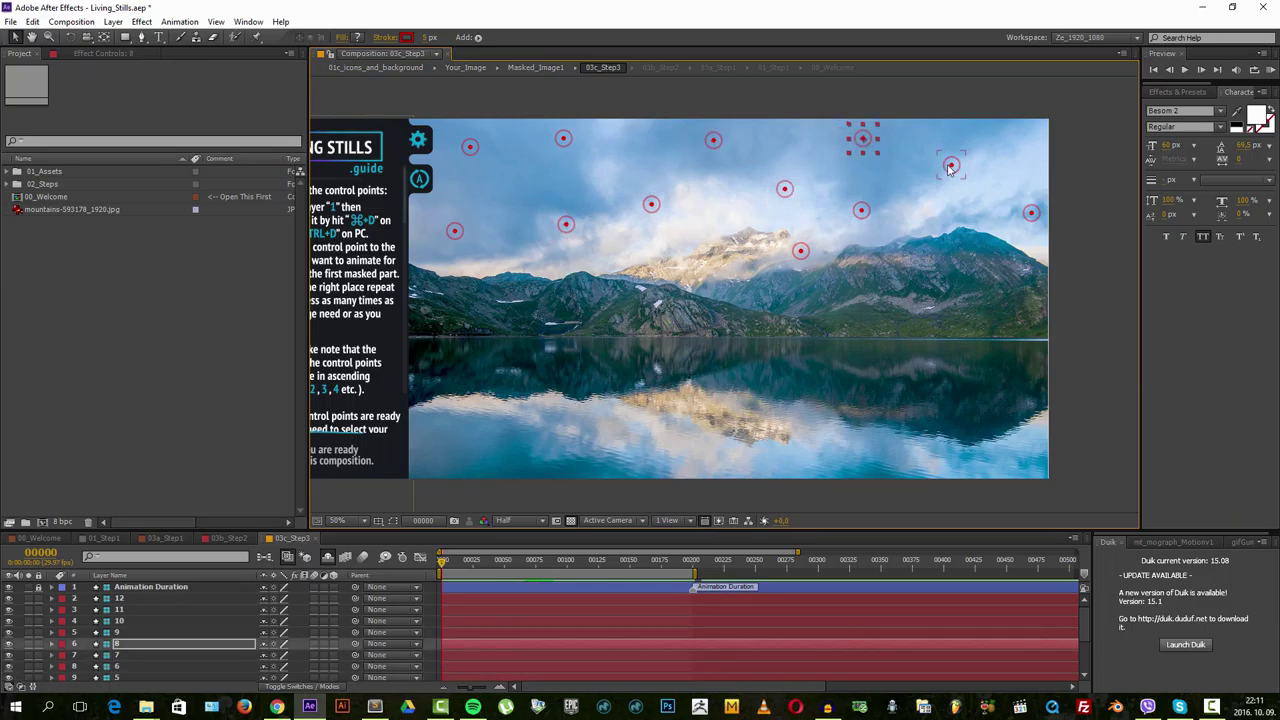
mouse_move(950, 168)
mouse_down()
mouse_move(1081, 140)
mouse_move(1027, 138)
mouse_up()
- Add control points 13, 14 and 15 in the sky, then deselect all layers
key(ctrl+d)
key(Return)
key(ctrl+d)
drag(520, 163, 694, 158)
key(ctrl+d)
drag(546, 142, 556, 220)
mouse_move(705, 224)
mouse_down()
mouse_move(536, 220)
mouse_move(597, 229)
mouse_up()
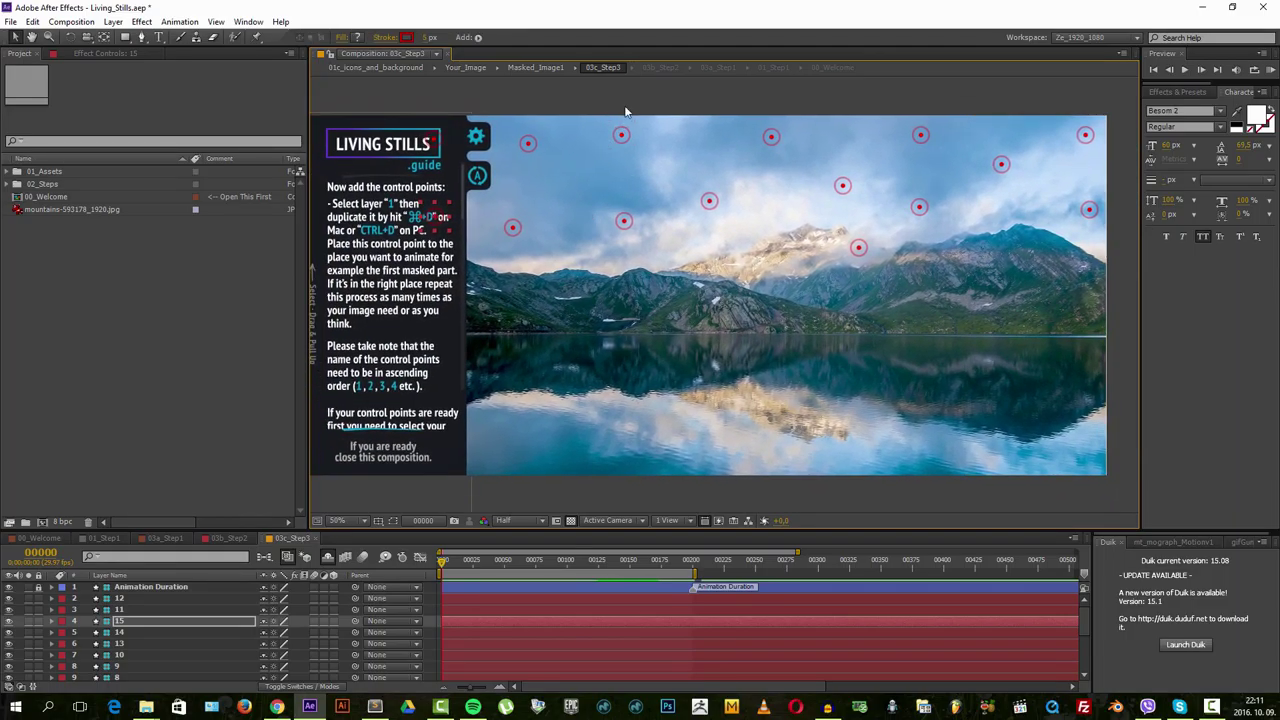
key(ctrl+shift+a)
- Save the project and select the numbered control-point layers 12 through 1
click(10, 22)
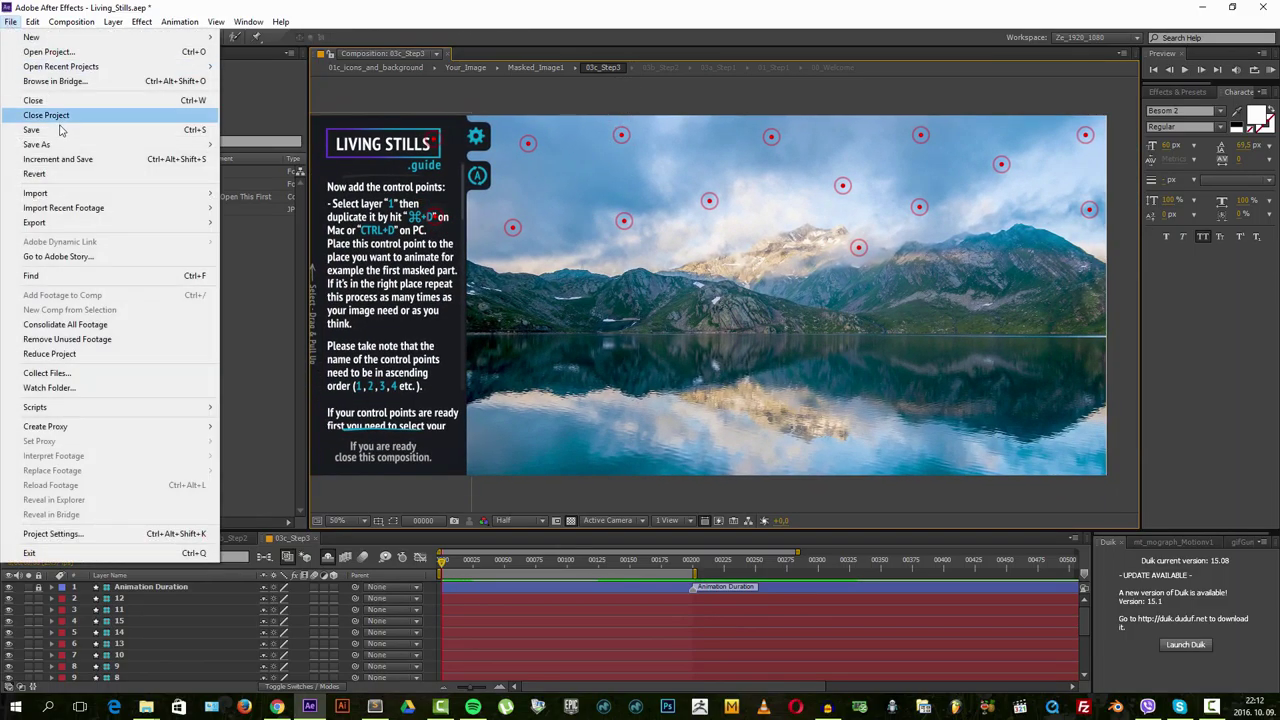
click(58, 126)
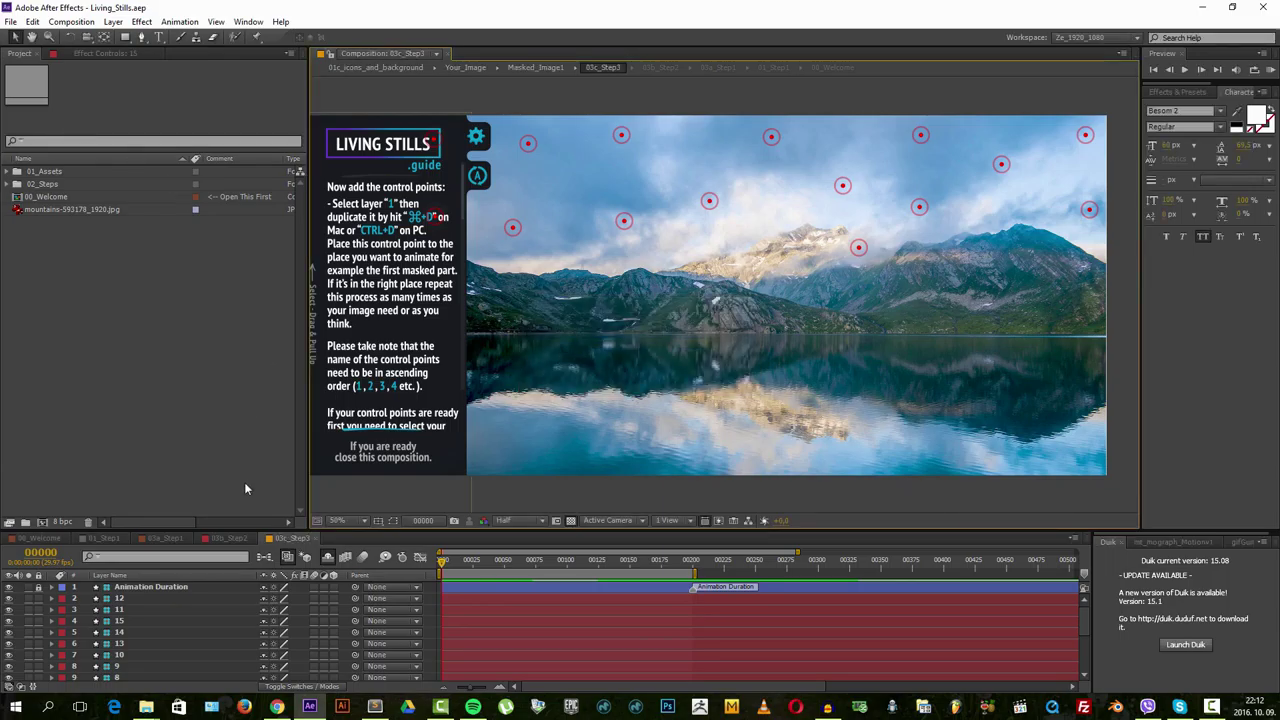
click(120, 598)
drag(206, 532, 206, 452)
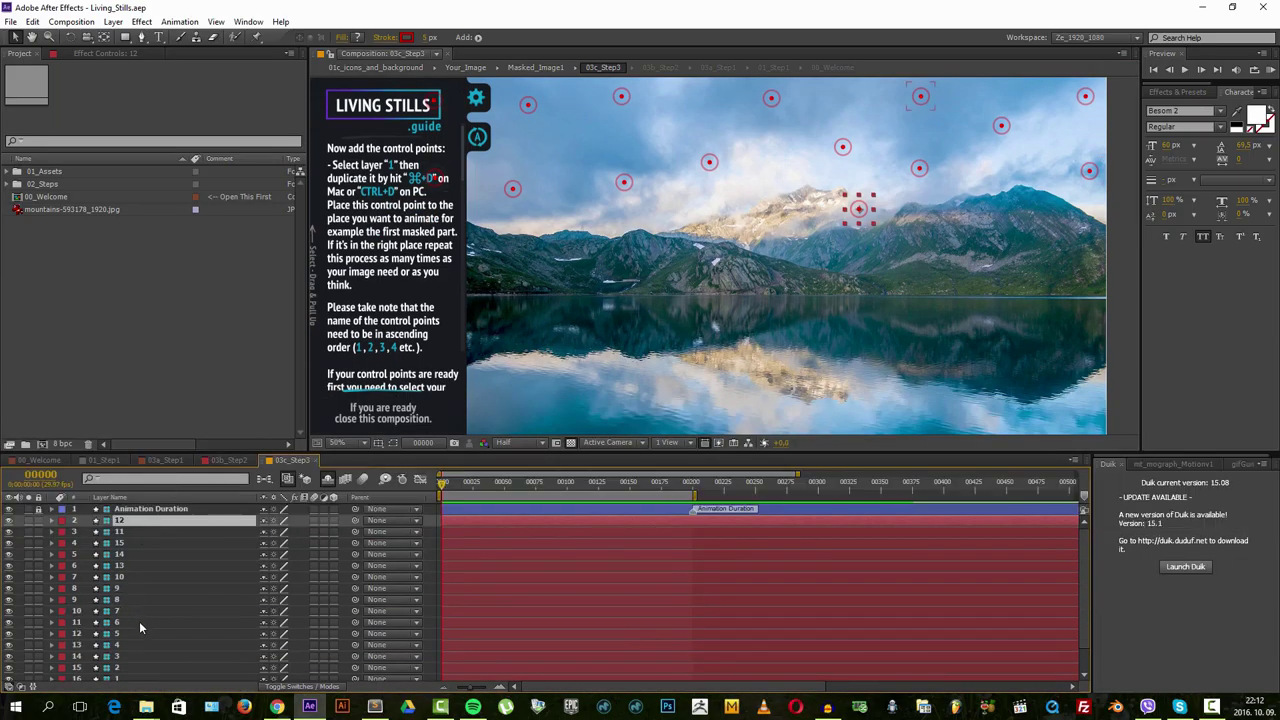
scroll(139, 620, down, 1)
shift+click(130, 651)
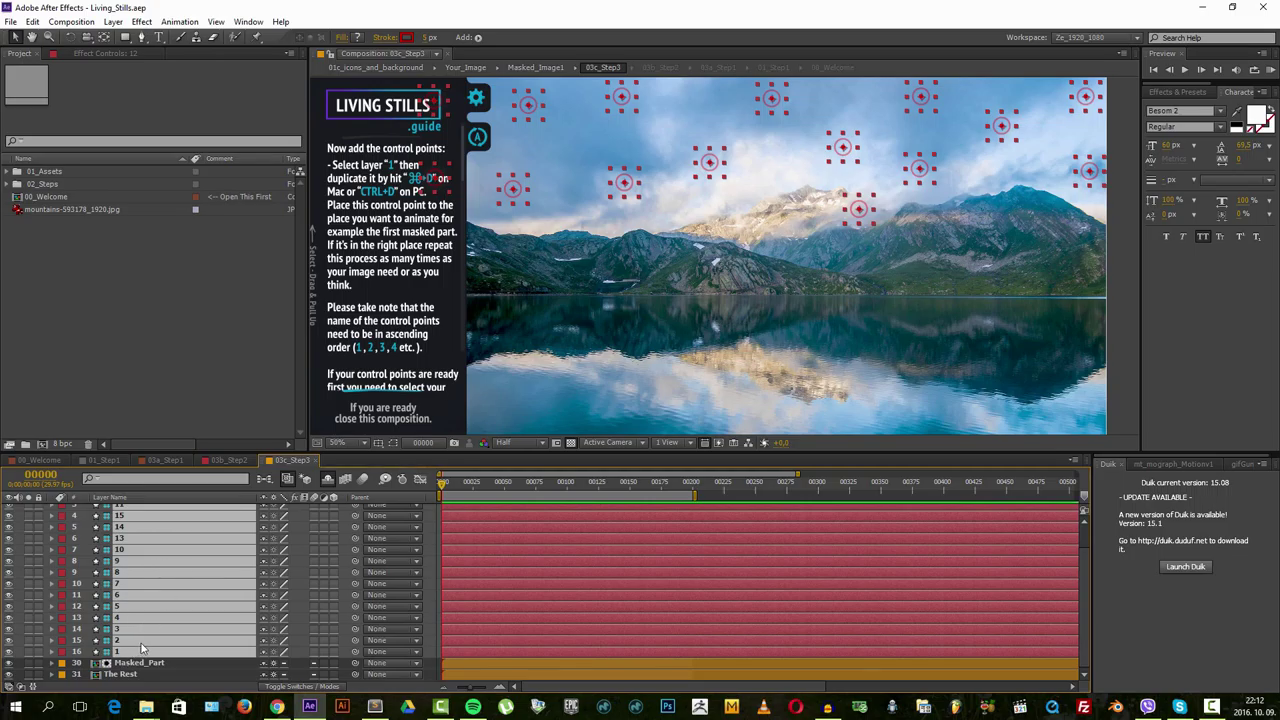
- Toggle The Rest and Masked_Part visibility to check them, then add The Rest to the selection
click(9, 675)
click(9, 675)
click(9, 663)
click(9, 663)
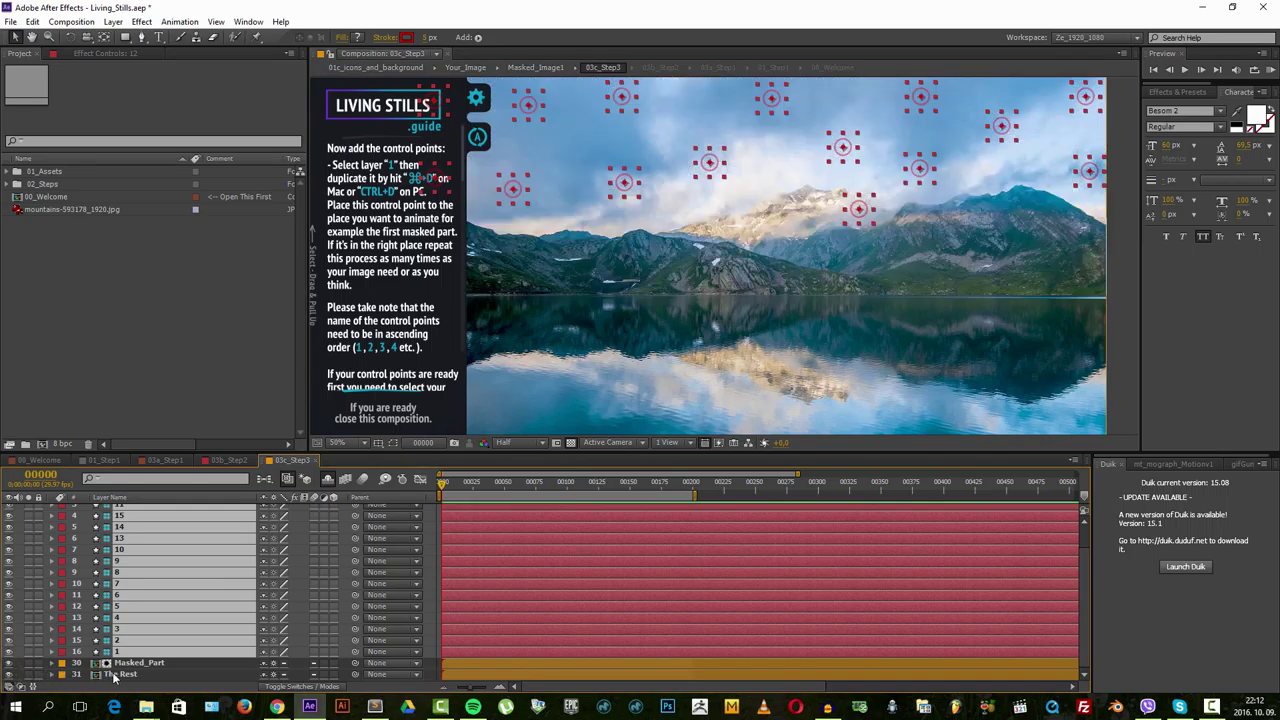
click(115, 676)
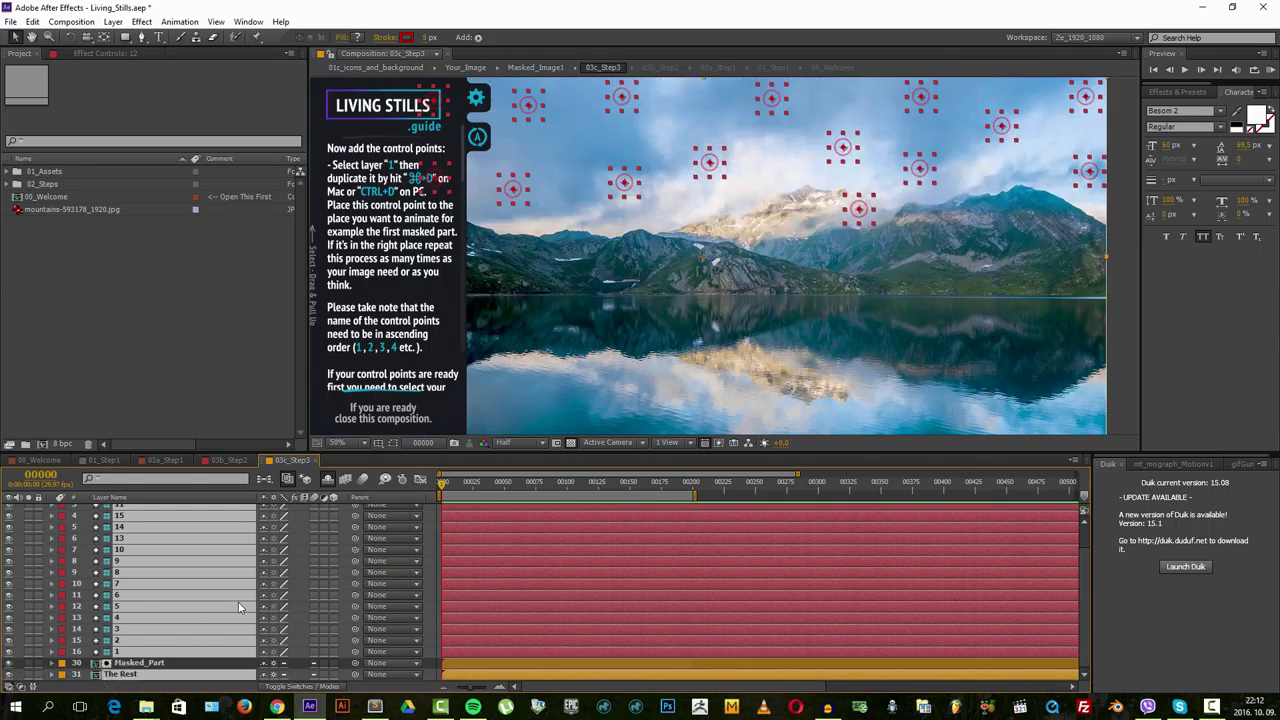
- Choose File > Scripts > Run Script File
click(11, 21)
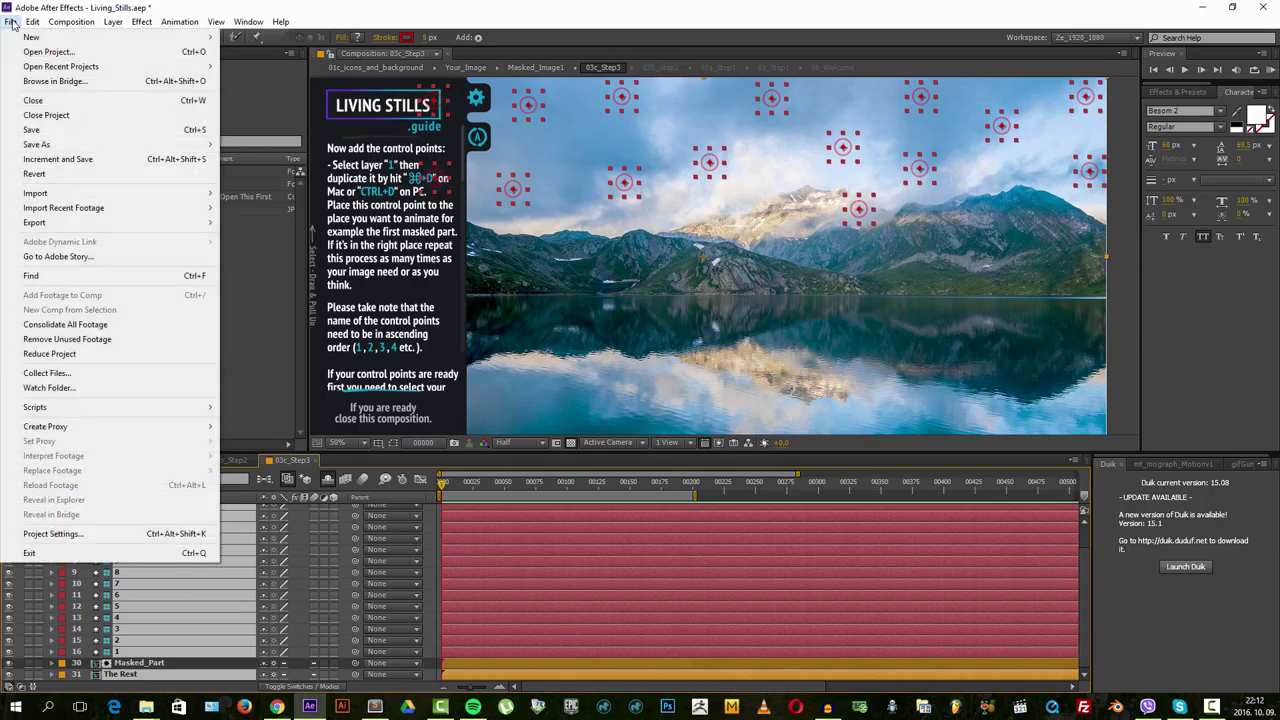
mouse_move(42, 410)
click(288, 407)
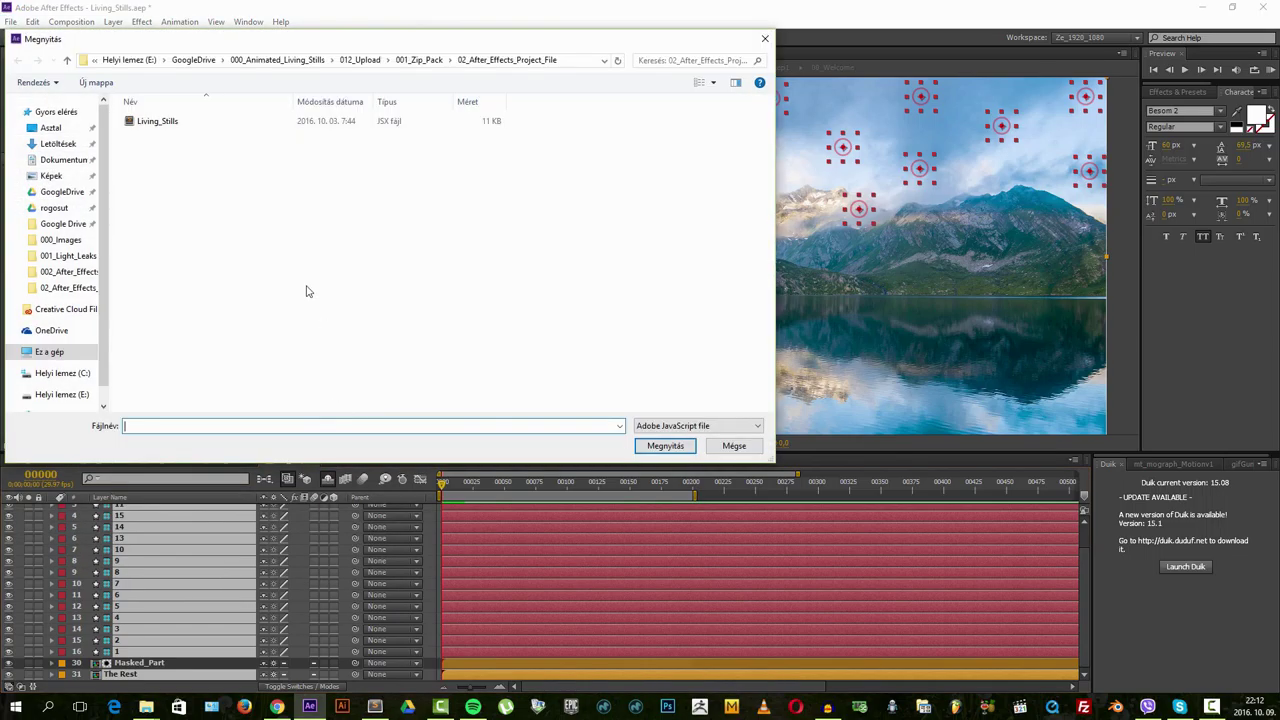
- Run Living_Stills.jsx from the 02_After_Effects_Project_File folder
click(167, 124)
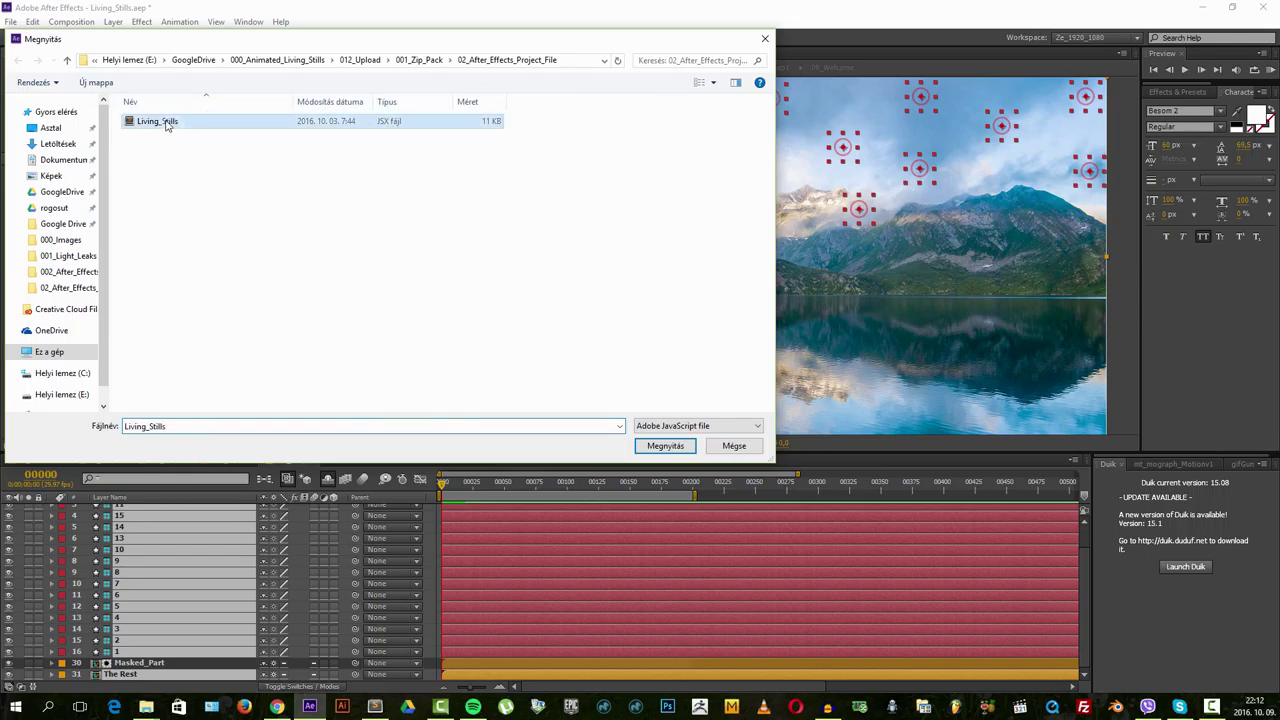
double_click(167, 124)
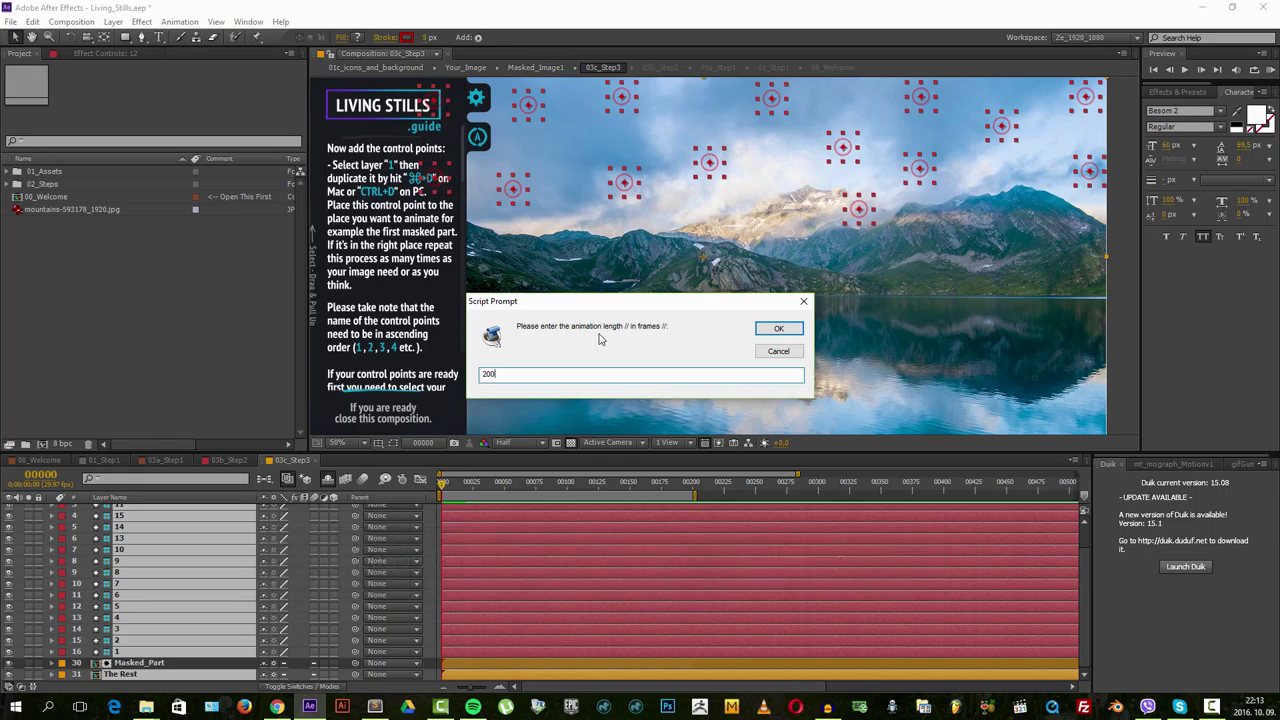
- Confirm the 200-frame animation length and accept the script's completion alert
click(776, 329)
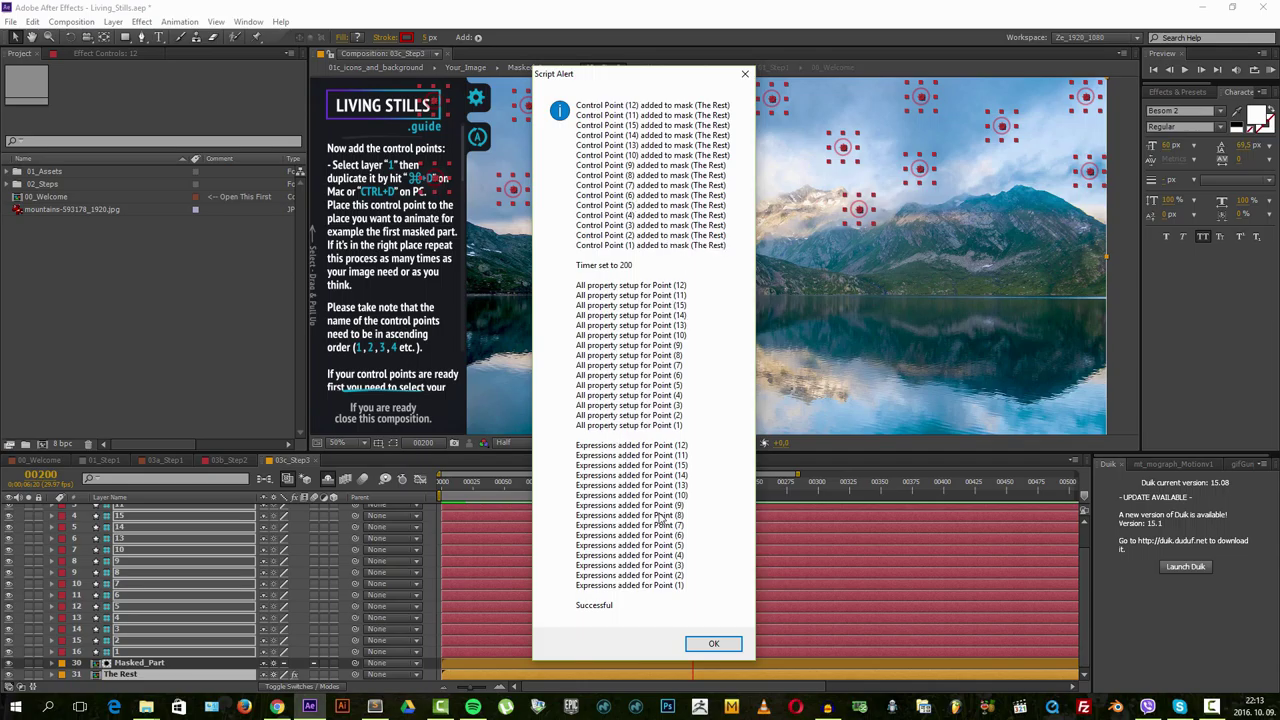
click(715, 645)
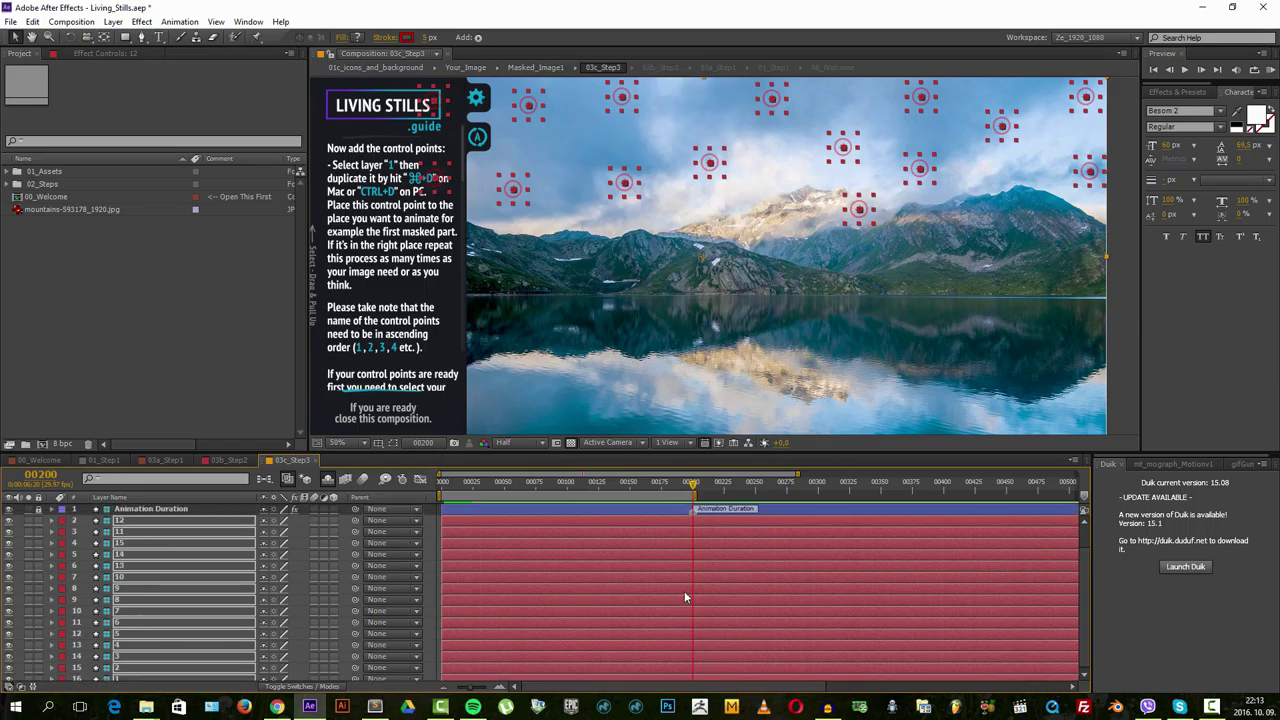
key(u)
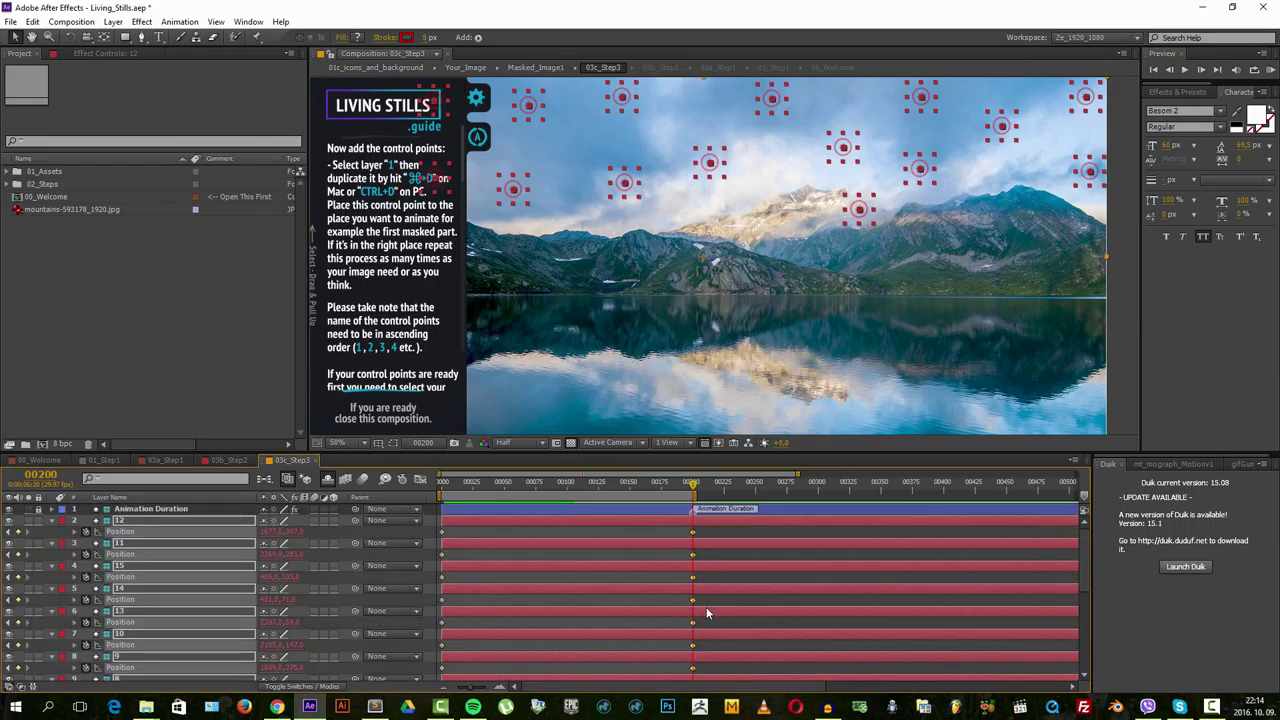
key(u)
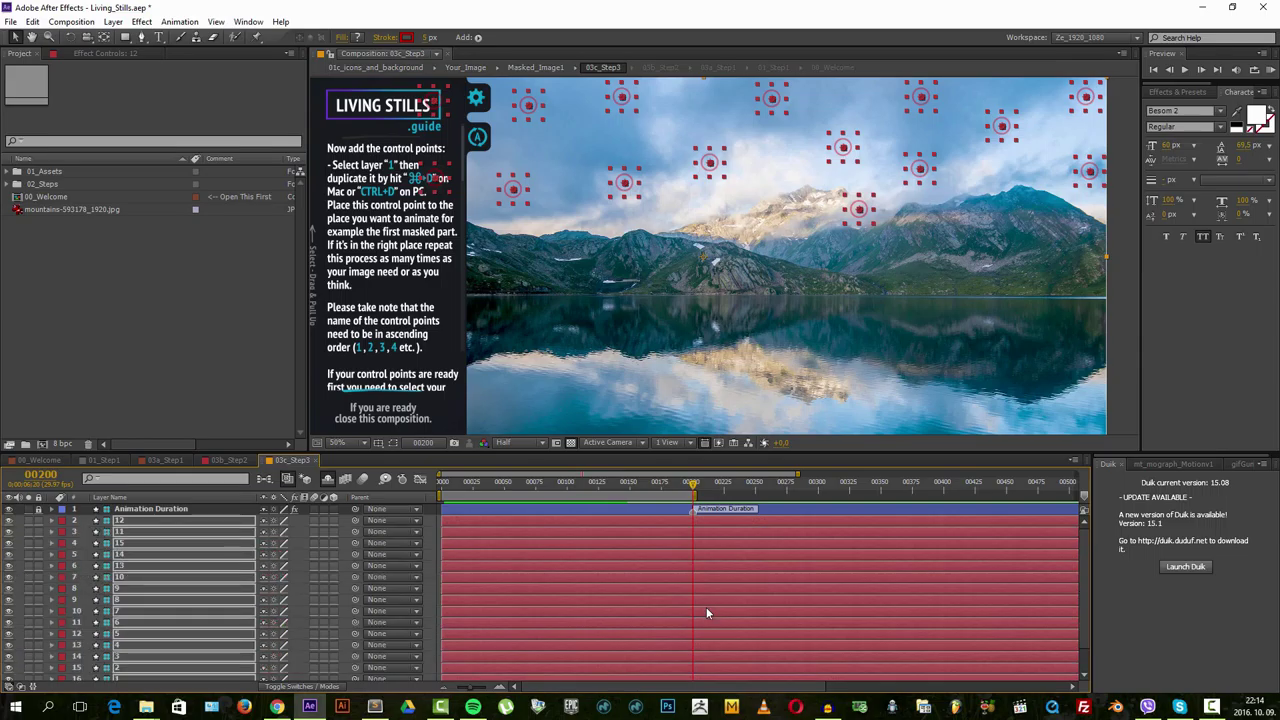
key(u)
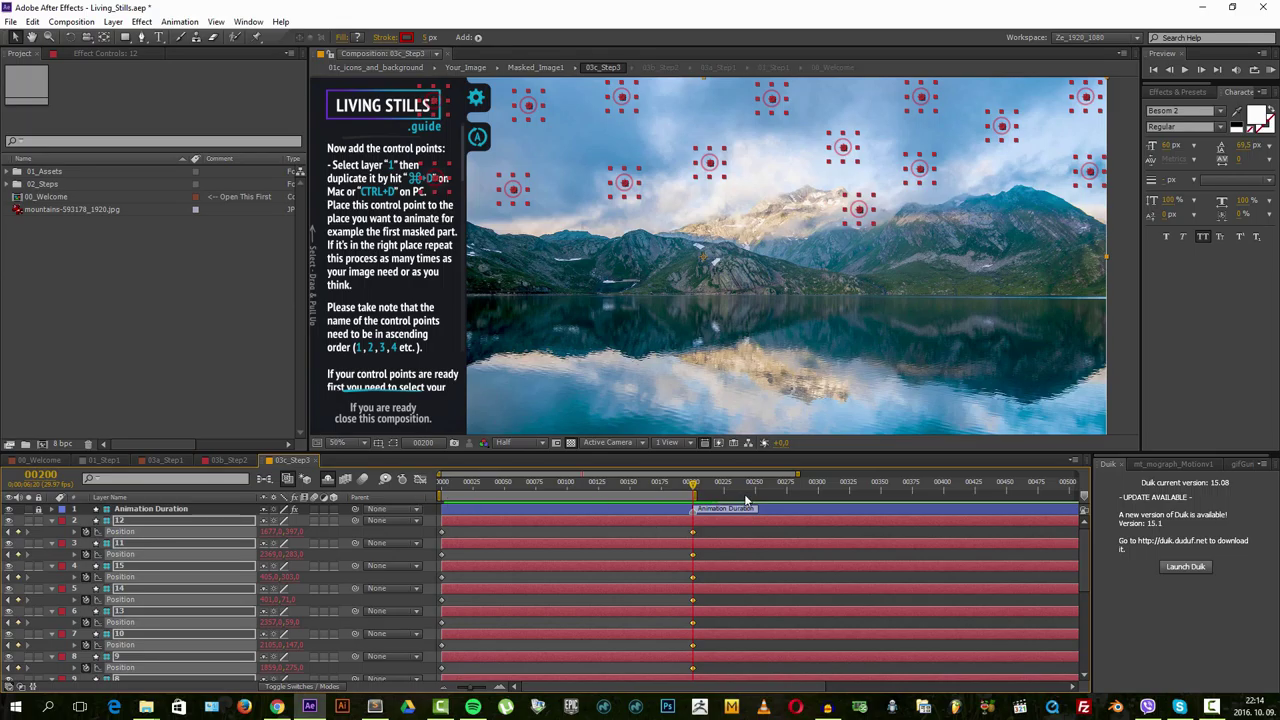
key(u)
key(h)
drag(735, 261, 752, 253)
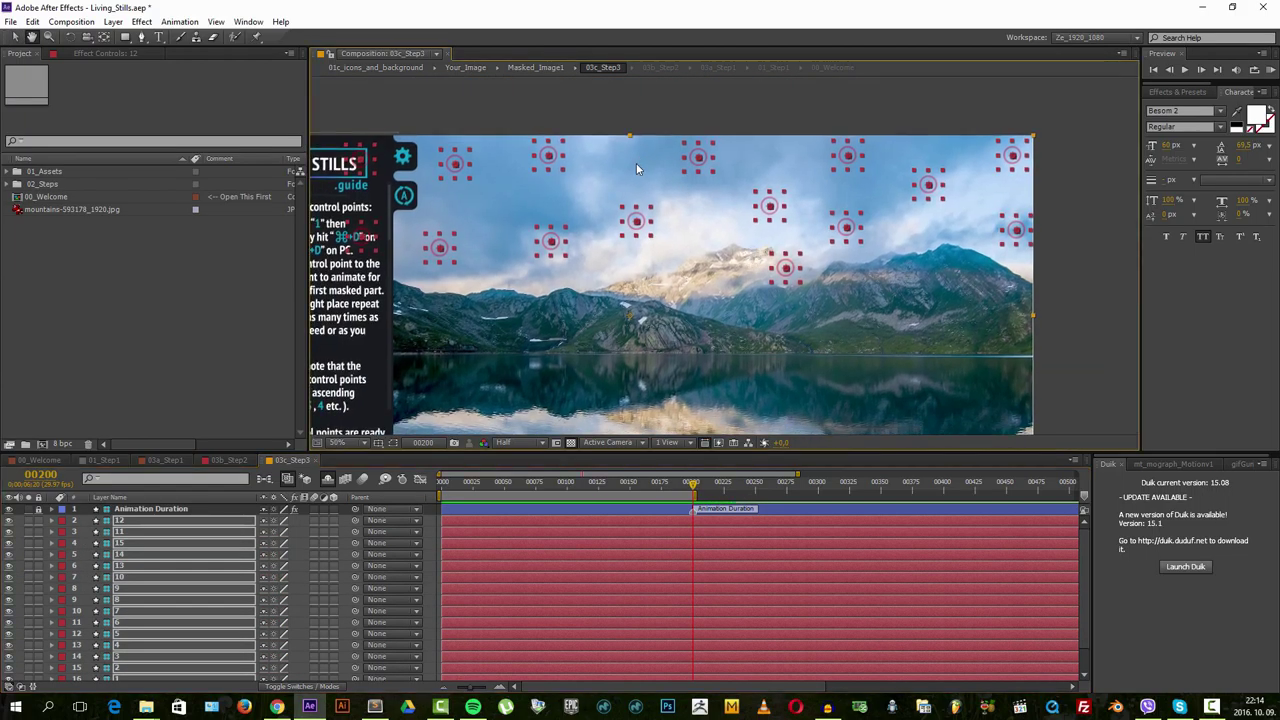
key(v)
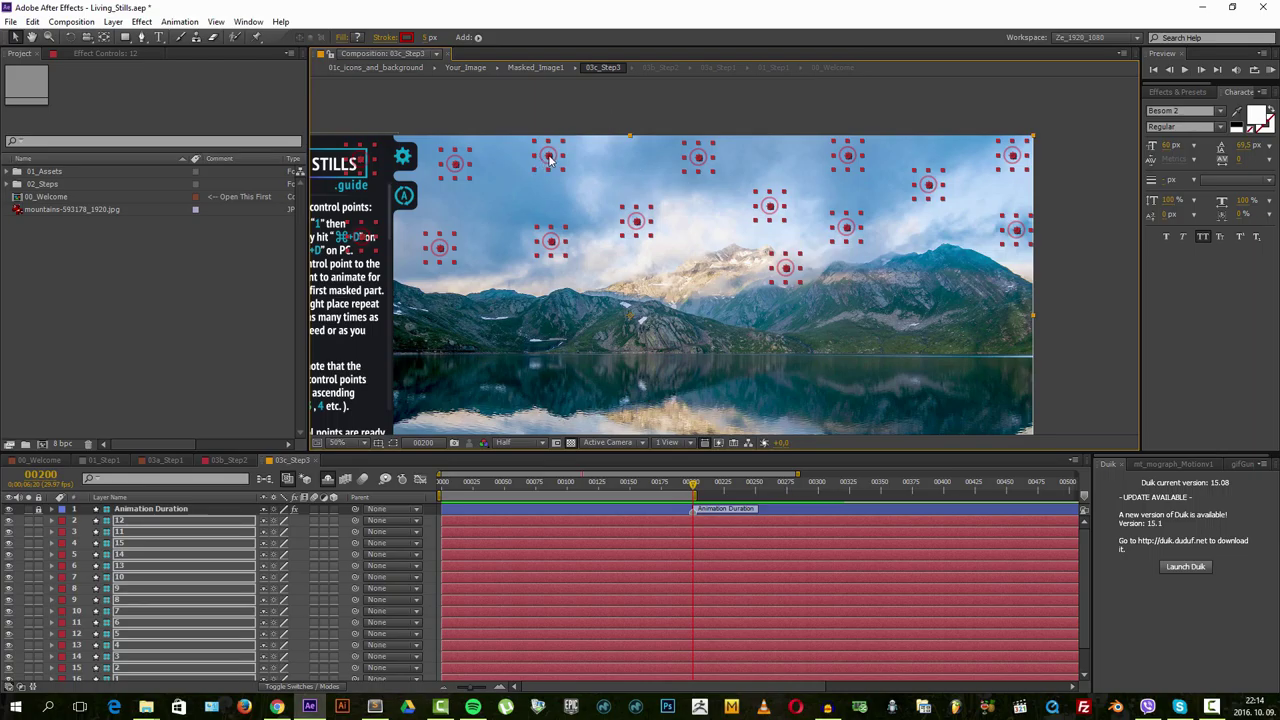
drag(548, 155, 588, 157)
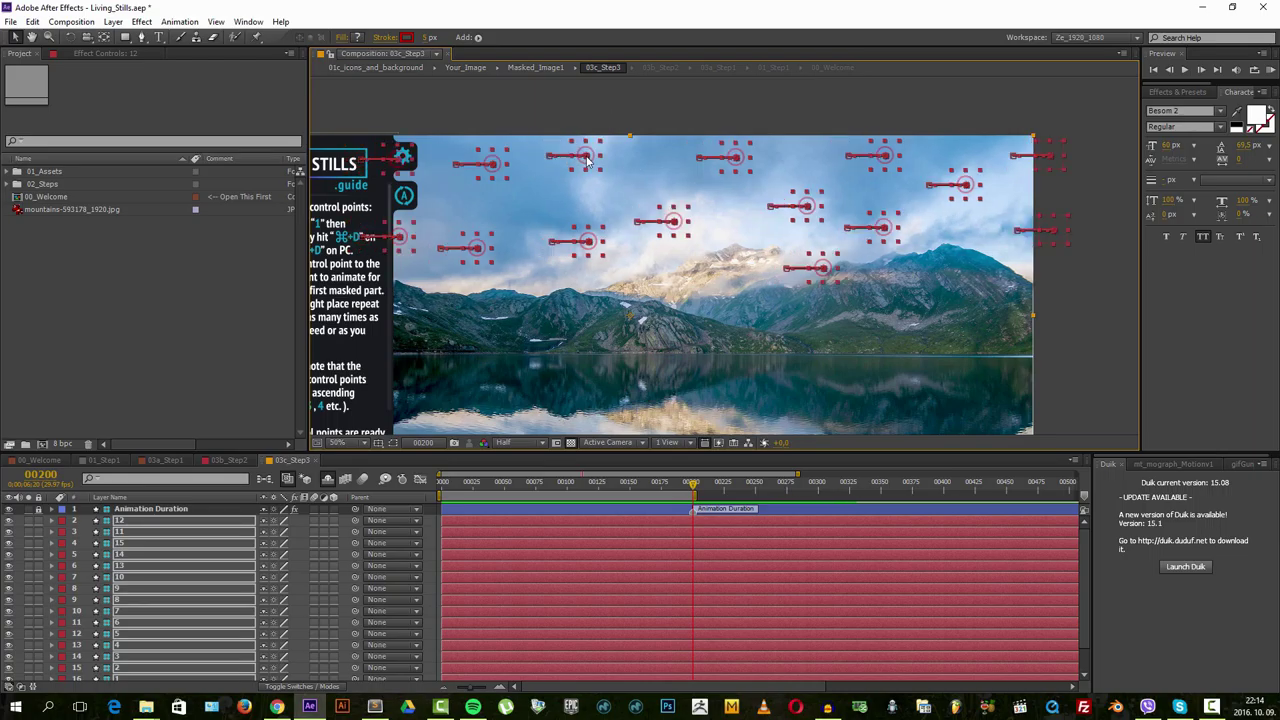
- Shift all control points right to create their motion paths, then deselect them
key(ctrl+z)
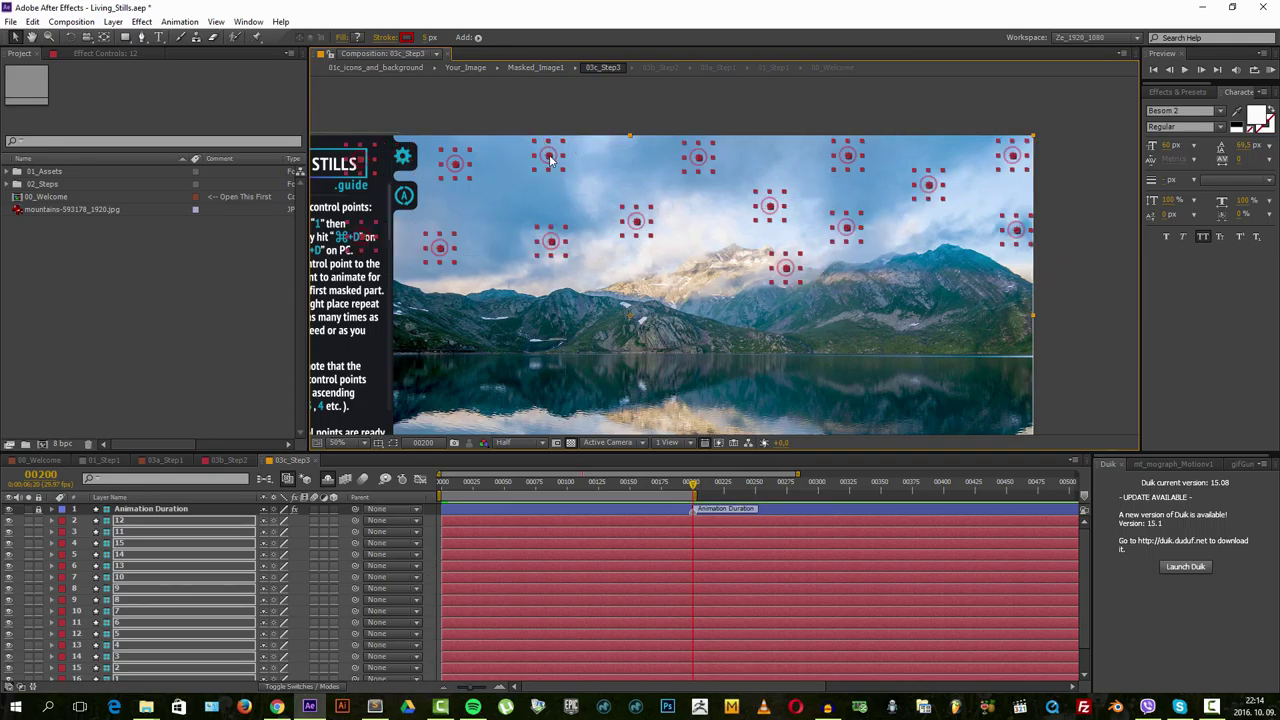
click(548, 155)
drag(548, 155, 591, 157)
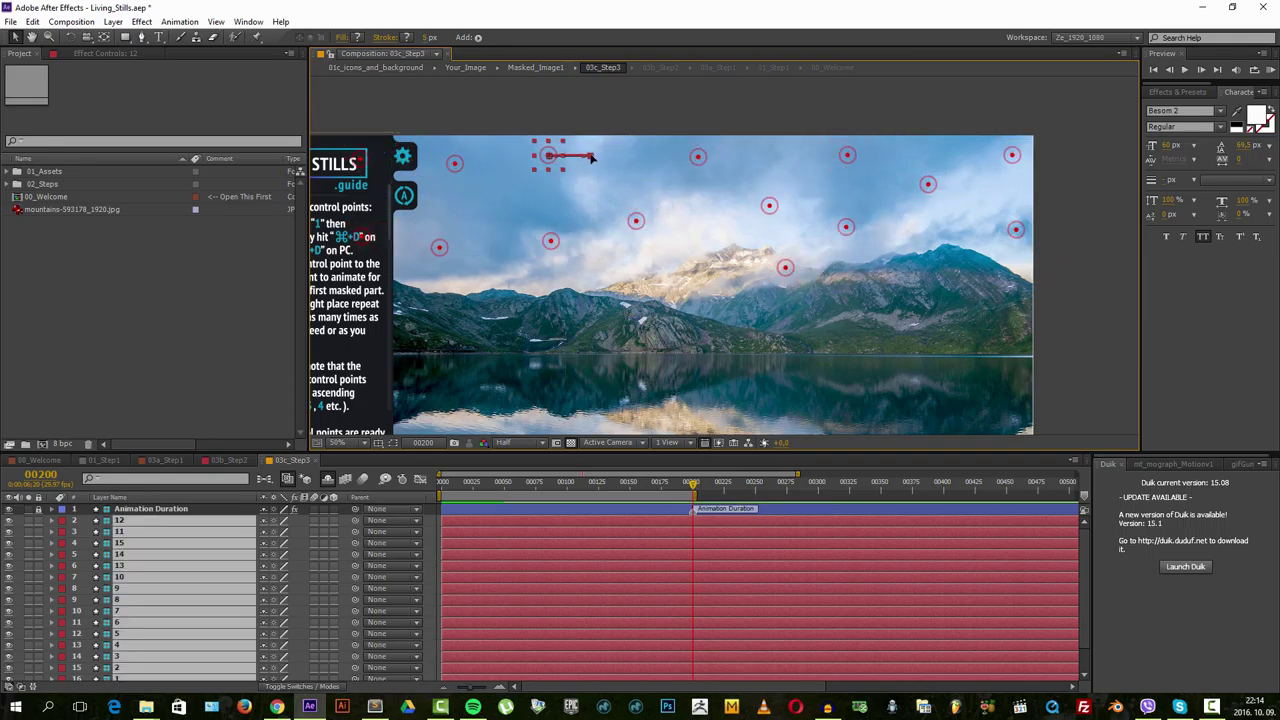
click(592, 157)
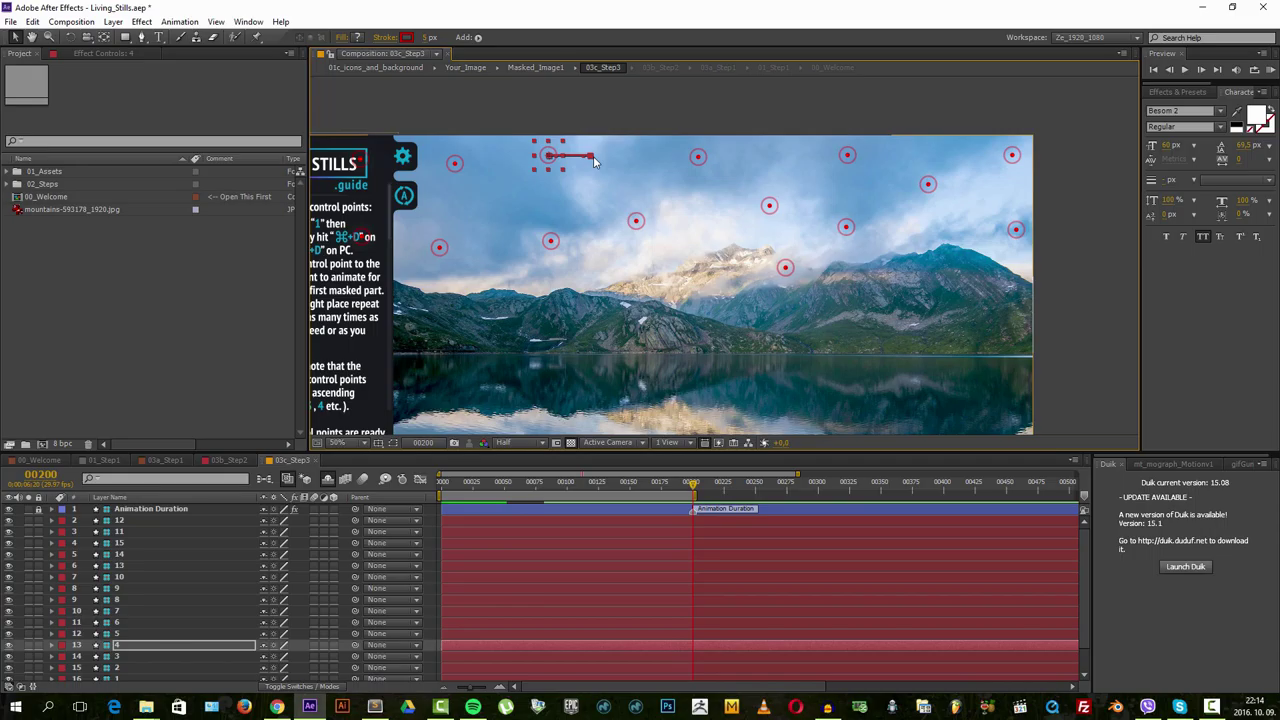
key(ctrl+z)
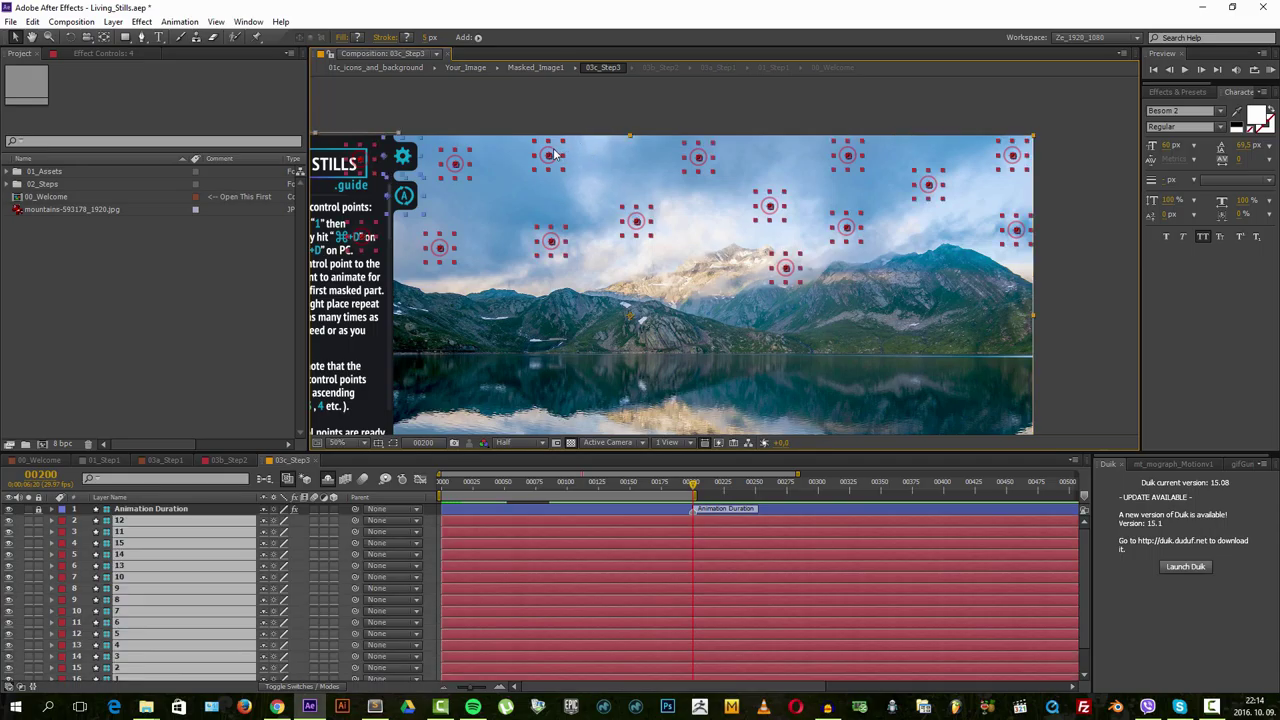
drag(554, 155, 626, 155)
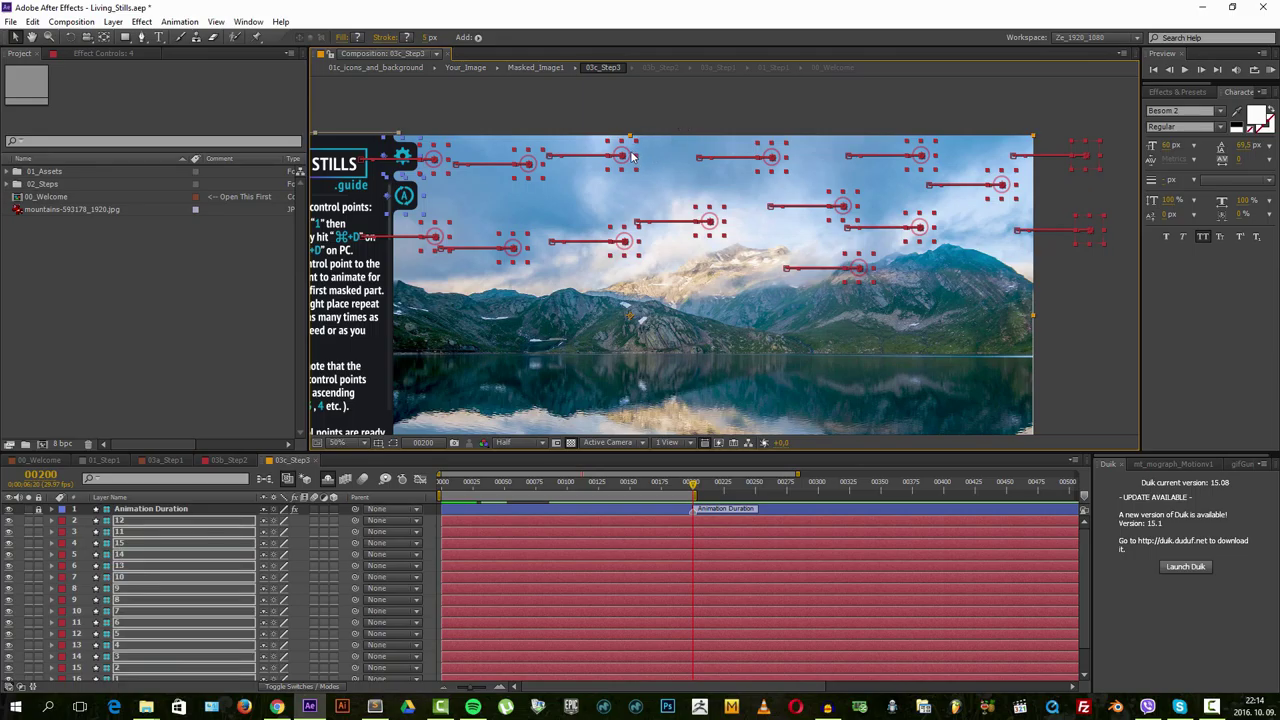
click(760, 106)
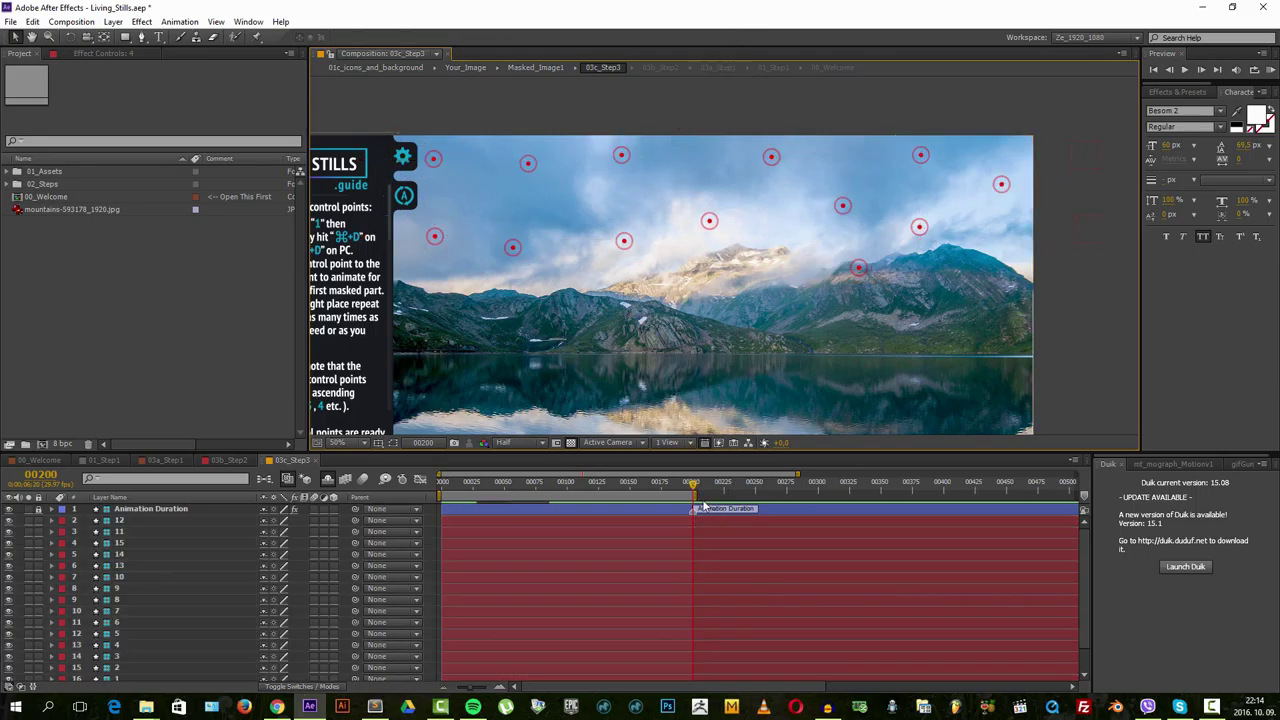
- Play and scrub the animation through frames 113 and 139, then return to frame 0
drag(692, 488, 460, 490)
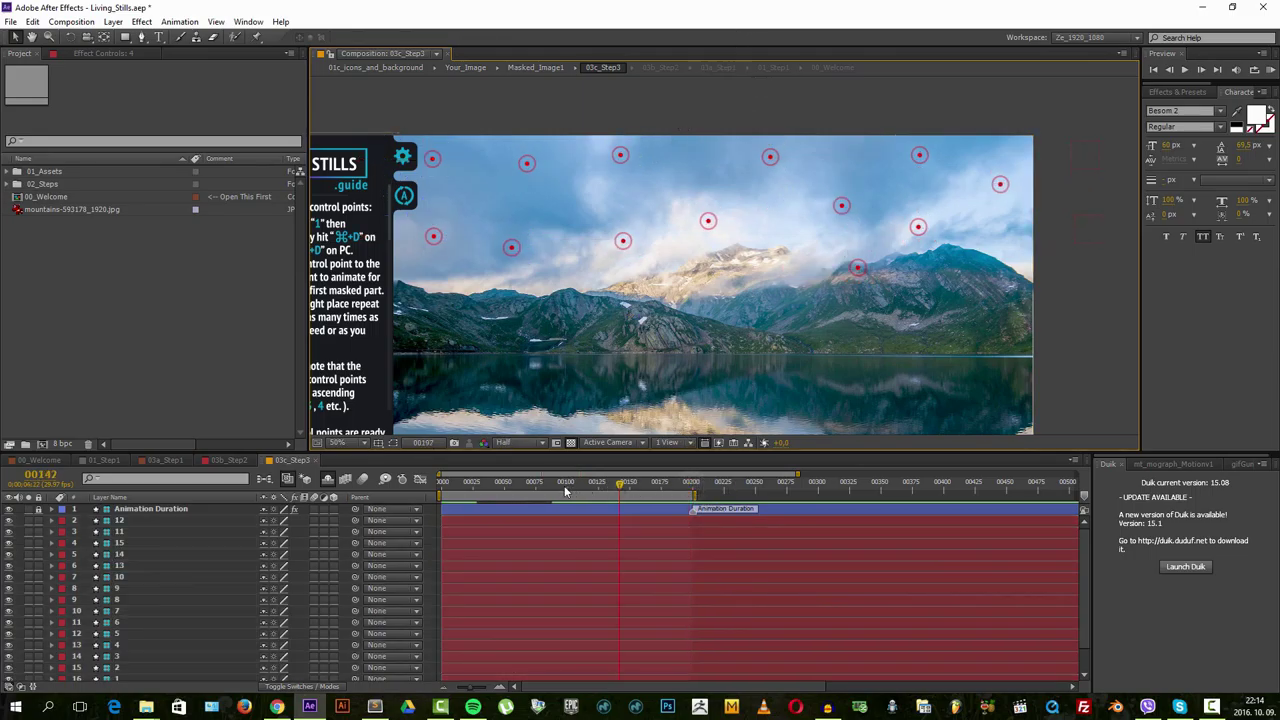
key(space)
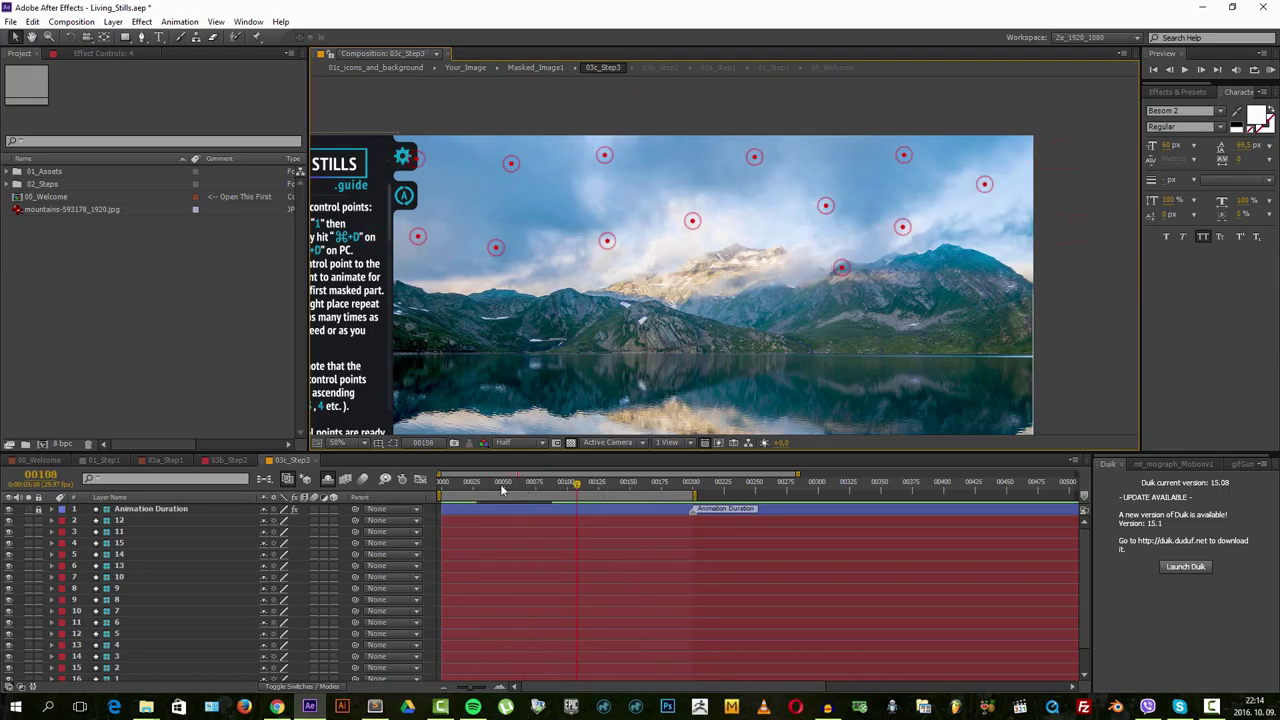
click(581, 485)
drag(570, 490, 621, 490)
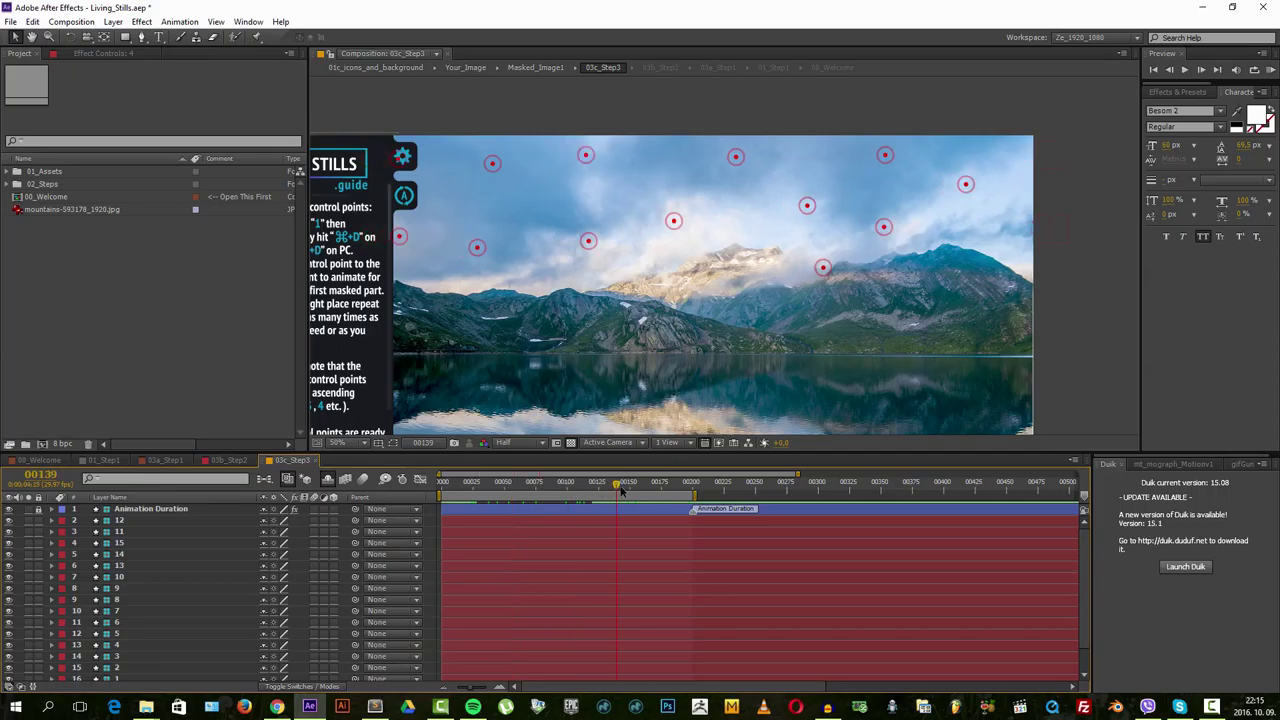
key(Home)
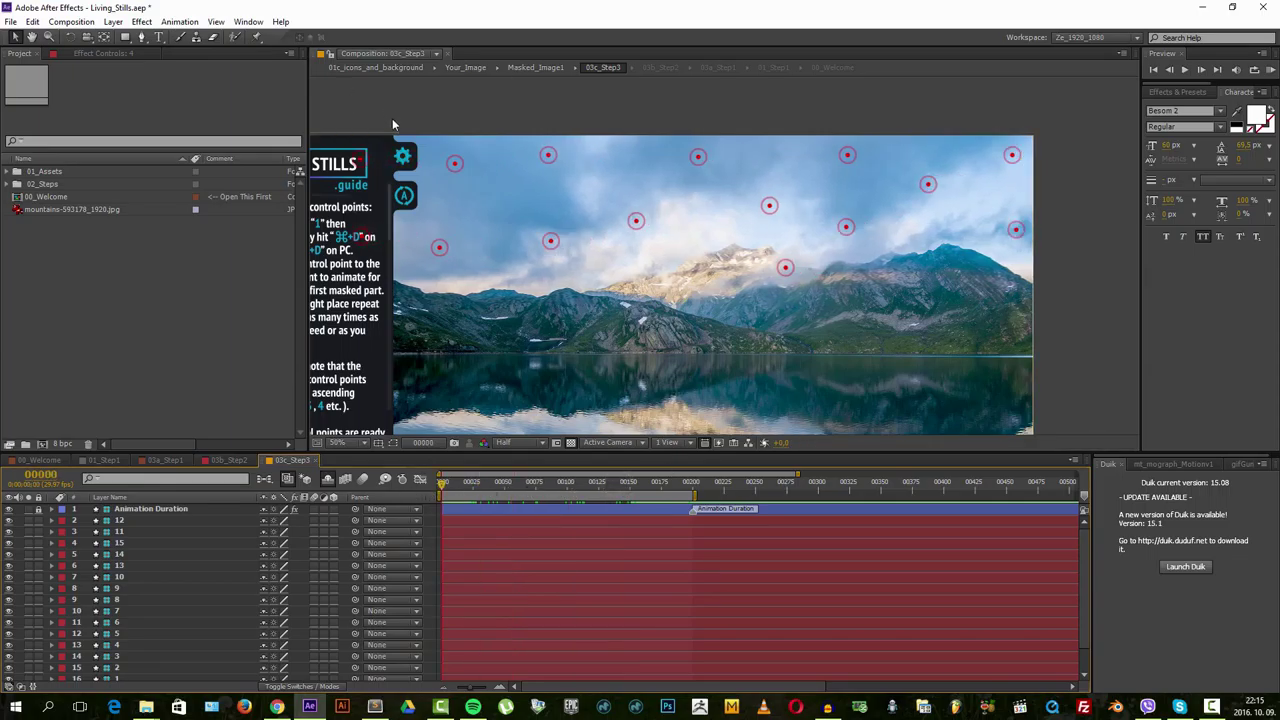
- Show Point_Control's effect controls and scroll to its 20,0,200,0 Strength / Radius settings
click(404, 153)
click(108, 52)
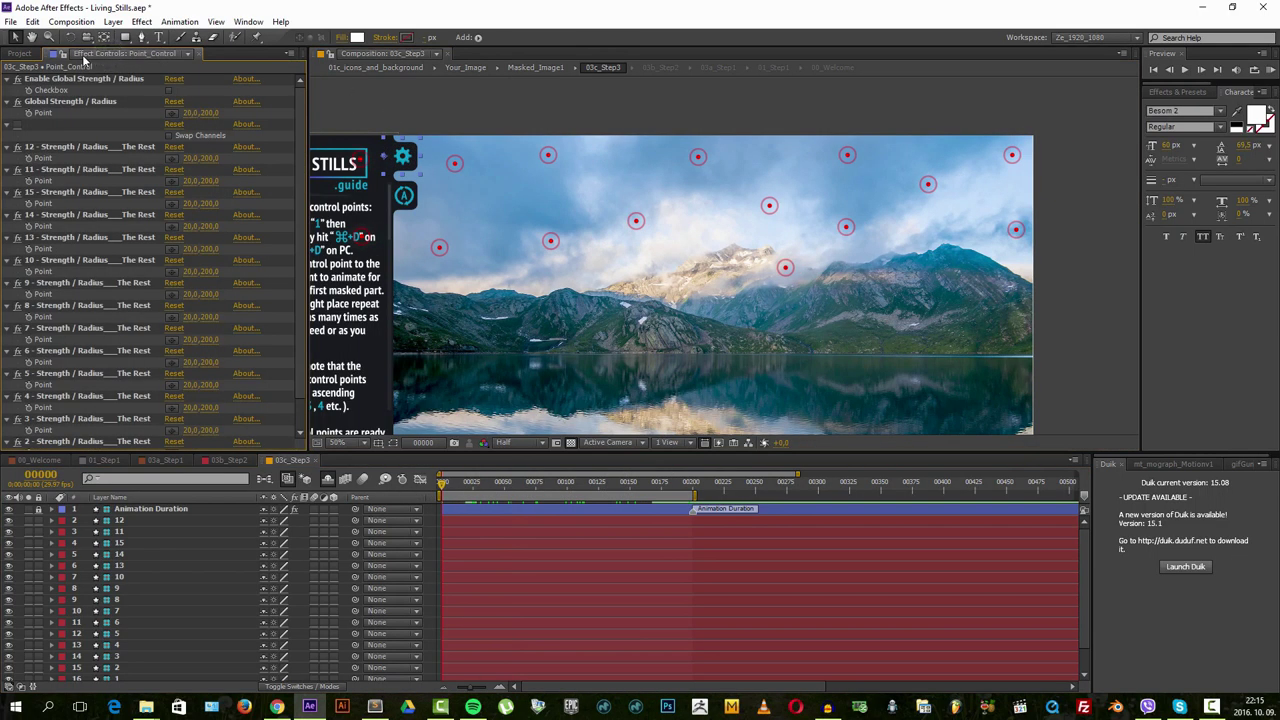
click(248, 21)
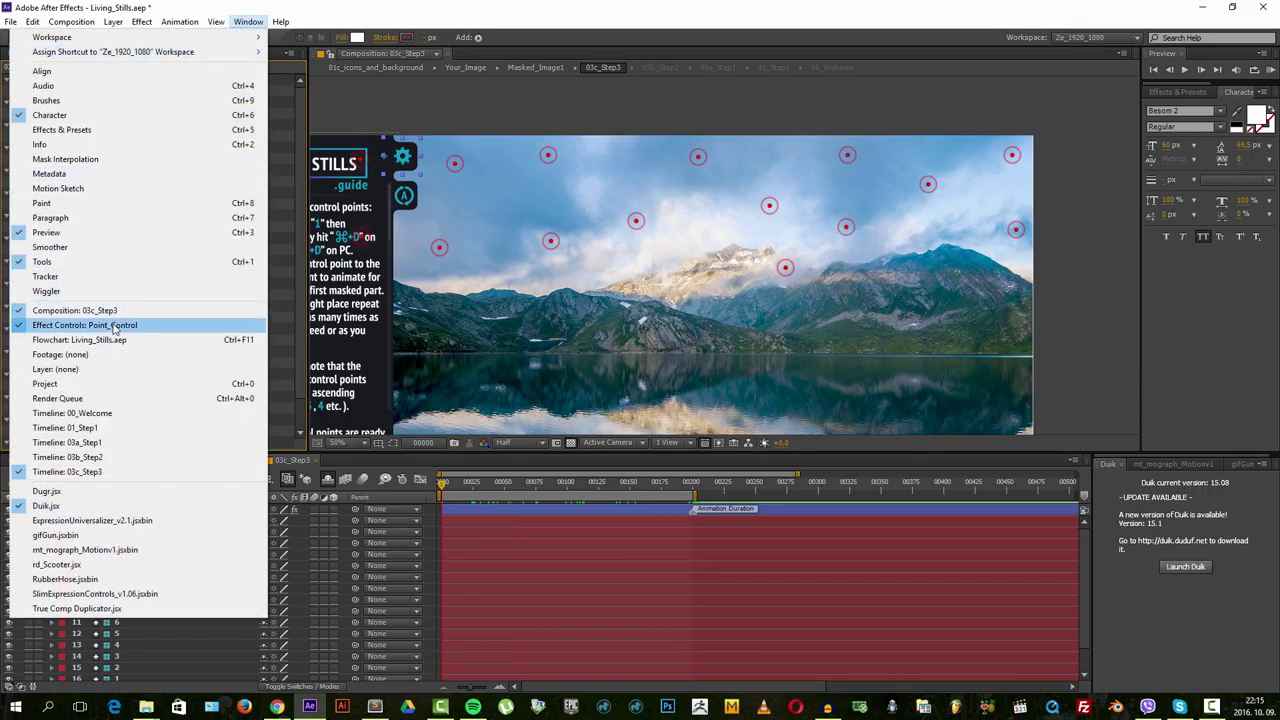
click(106, 327)
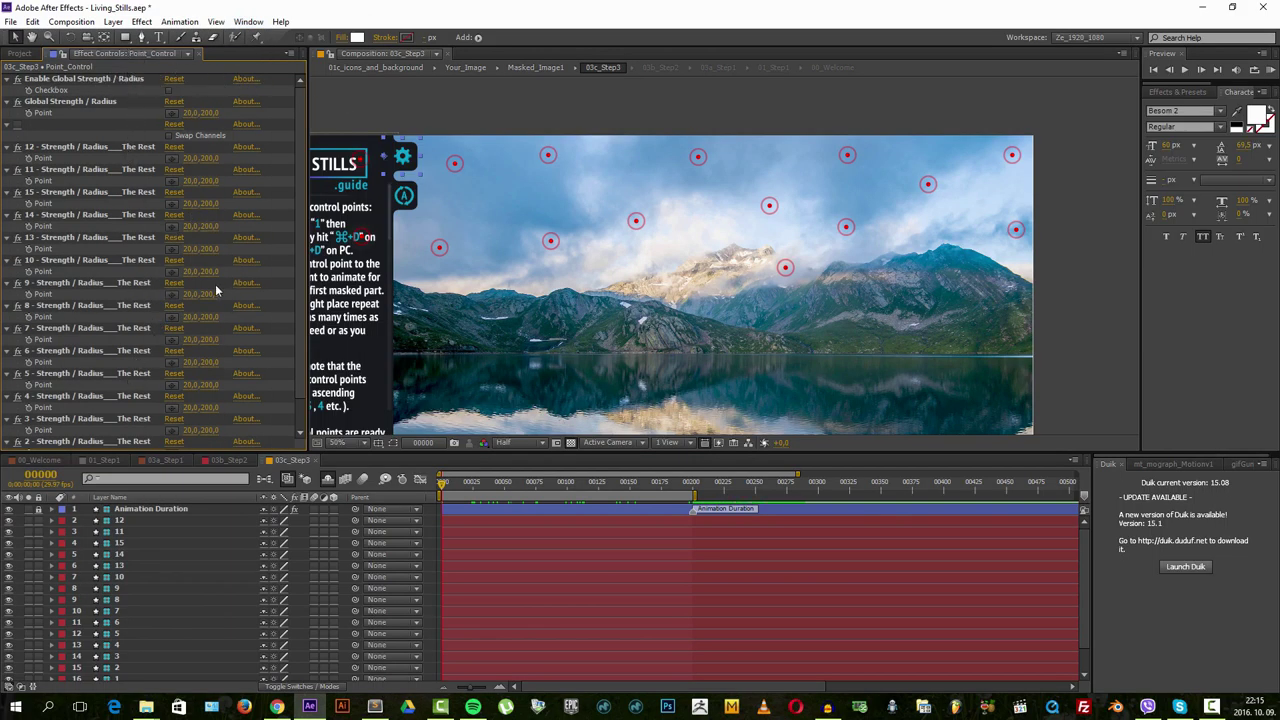
drag(306, 250, 322, 249)
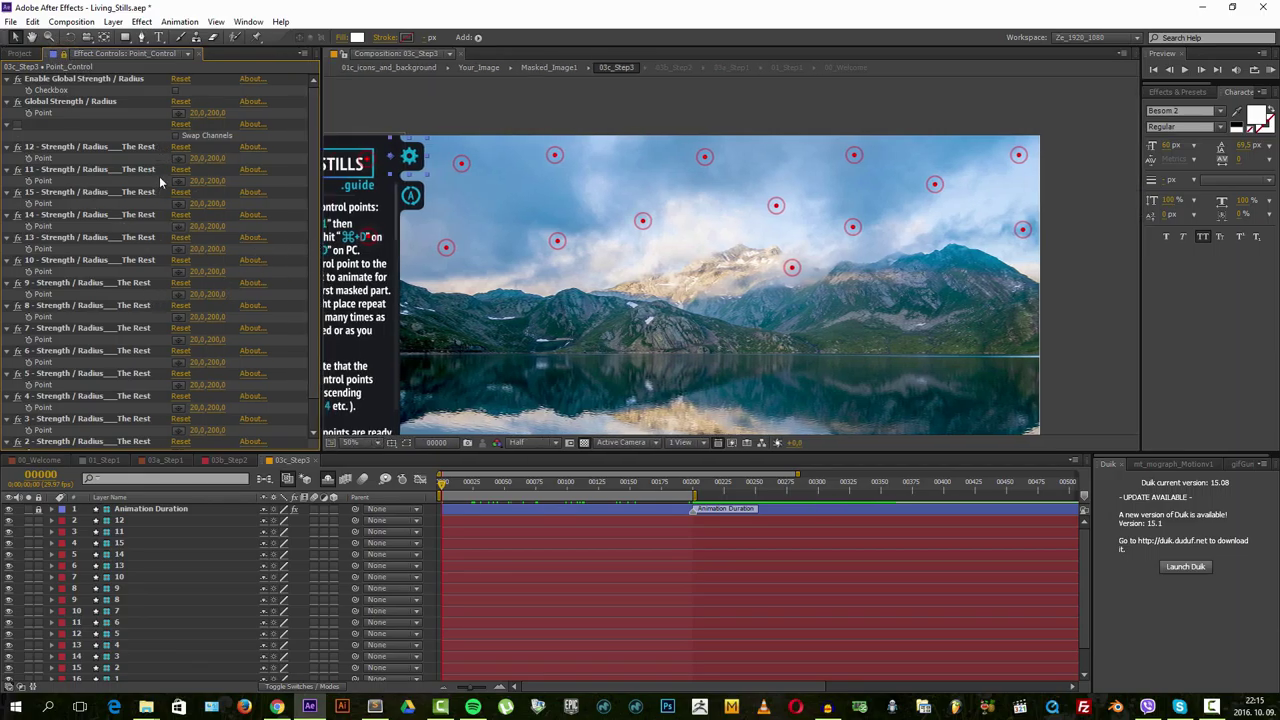
scroll(159, 176, down, 1)
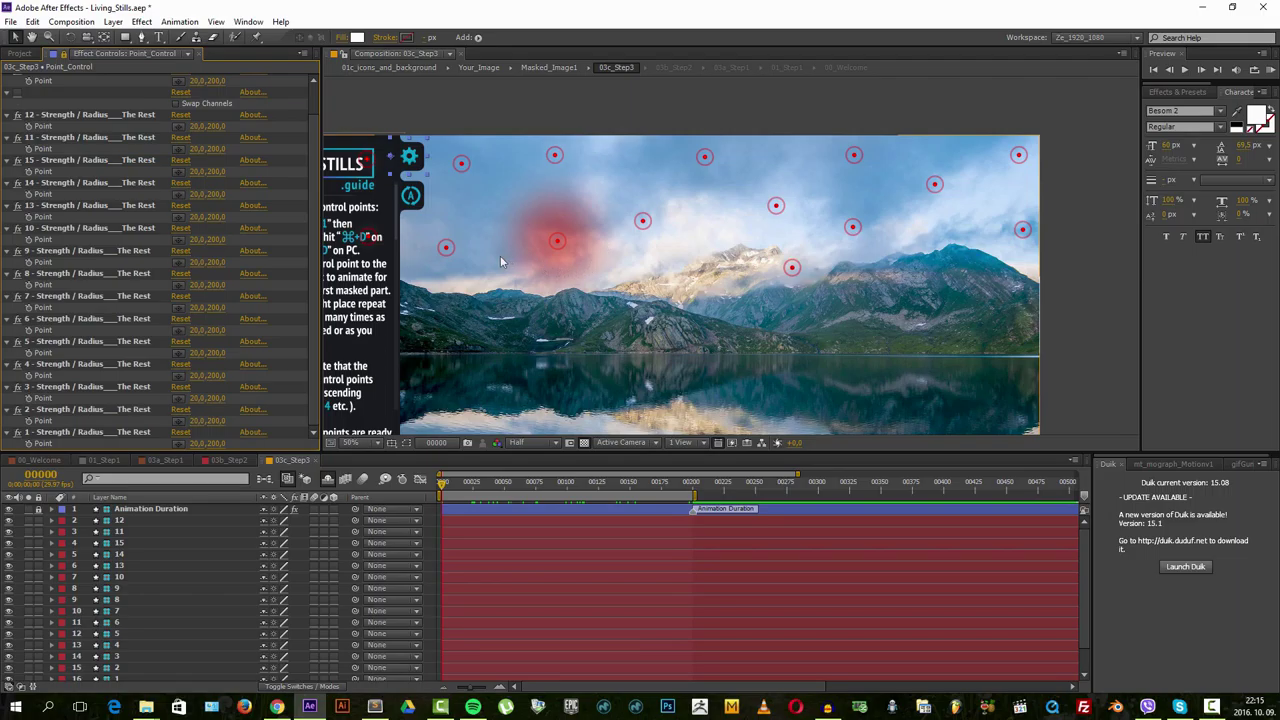
drag(311, 222, 315, 114)
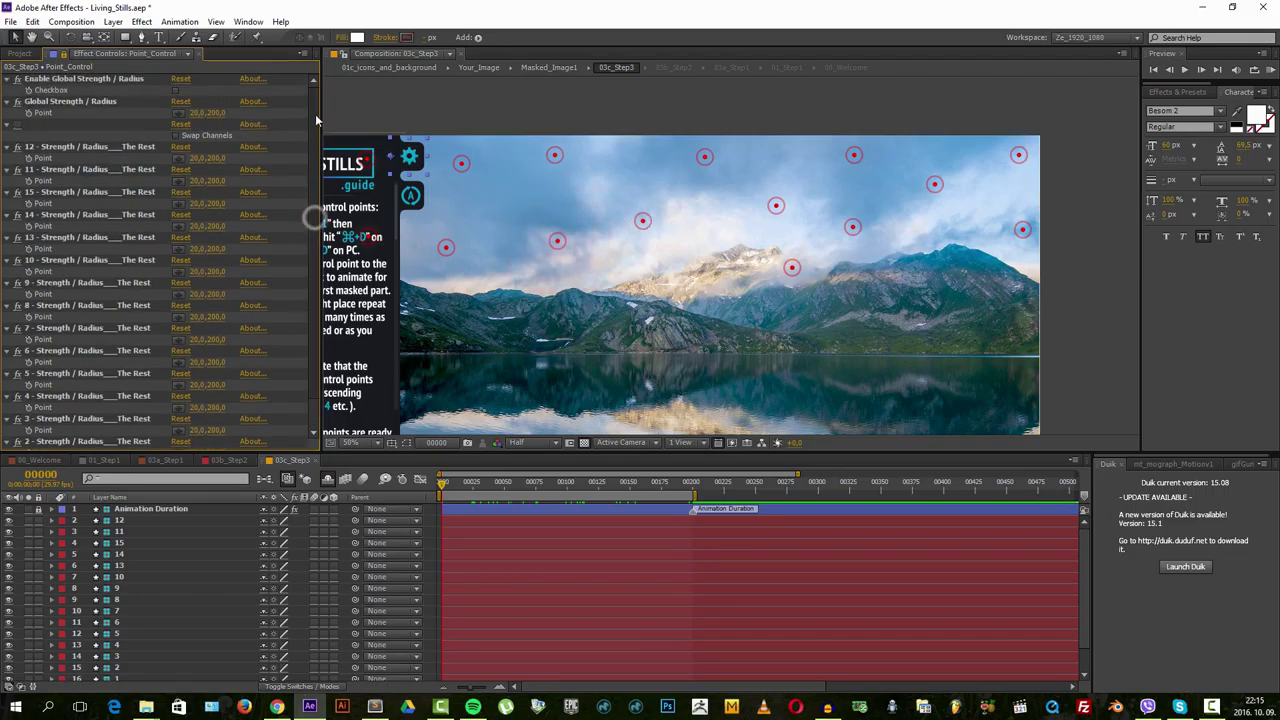
click(190, 103)
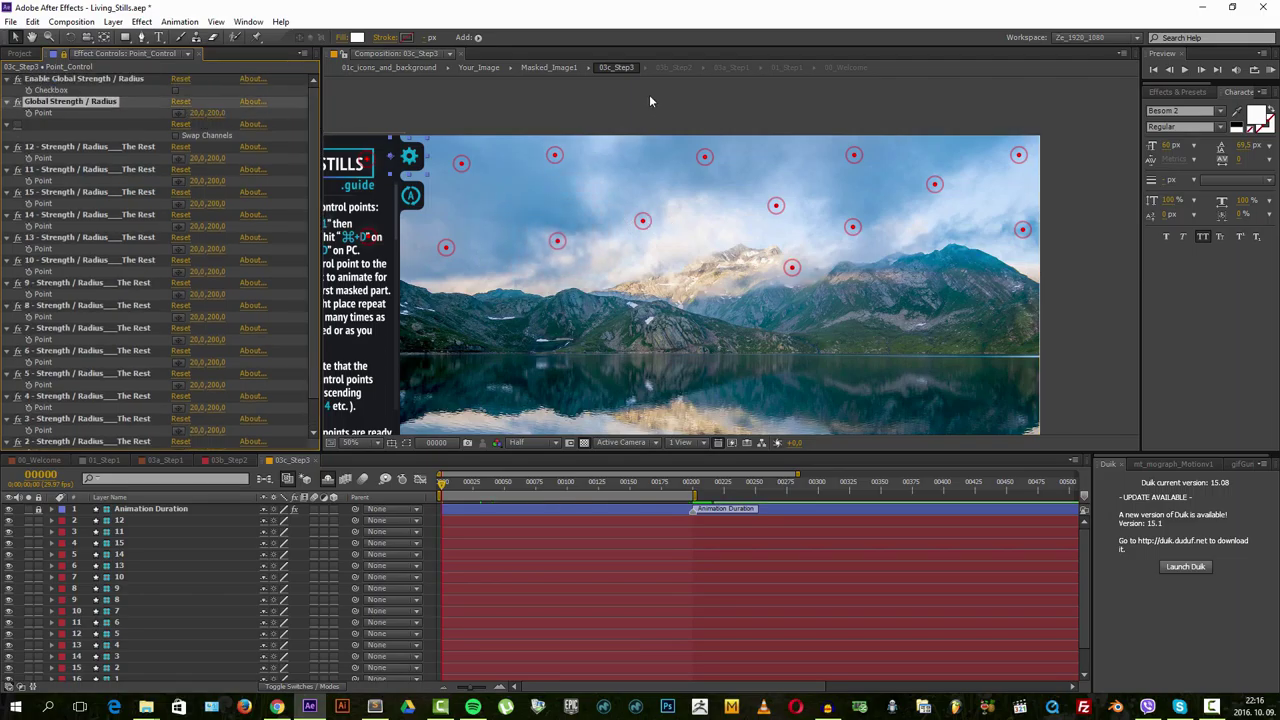
- At frame 200, test the global Strength / Radius override (radius 300, strength 30 then 20), then disable it
click(693, 485)
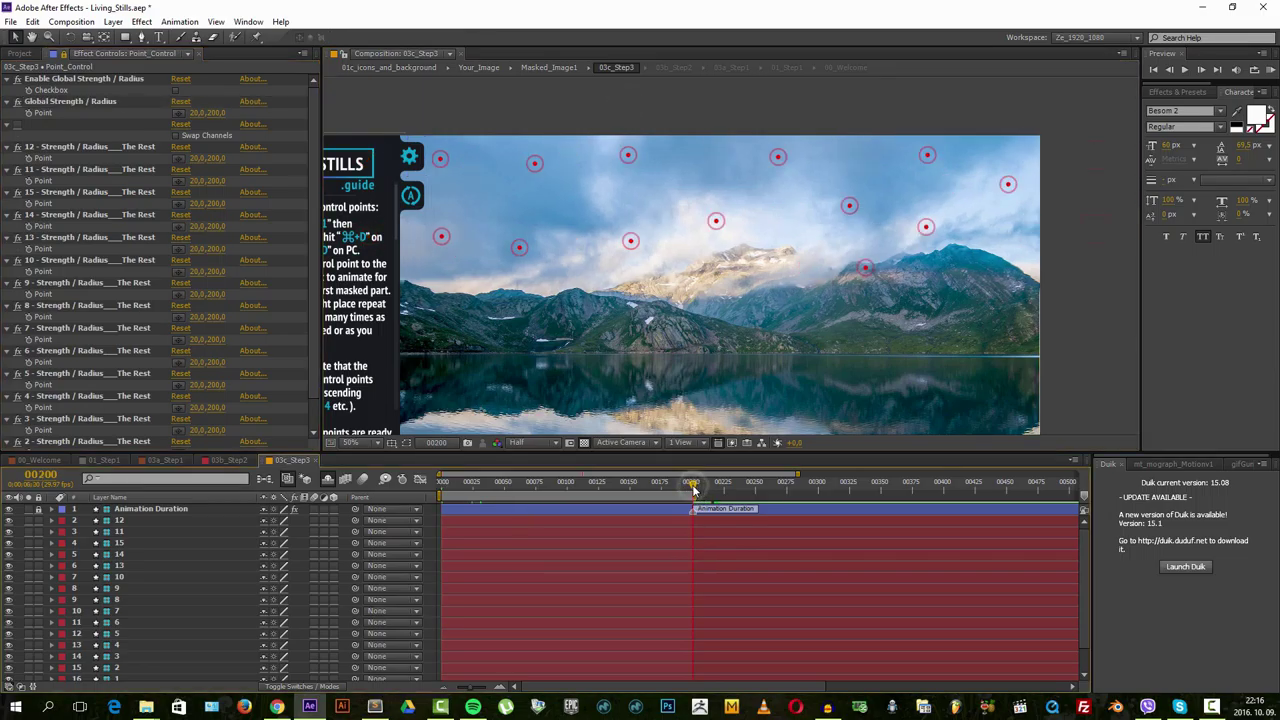
click(176, 90)
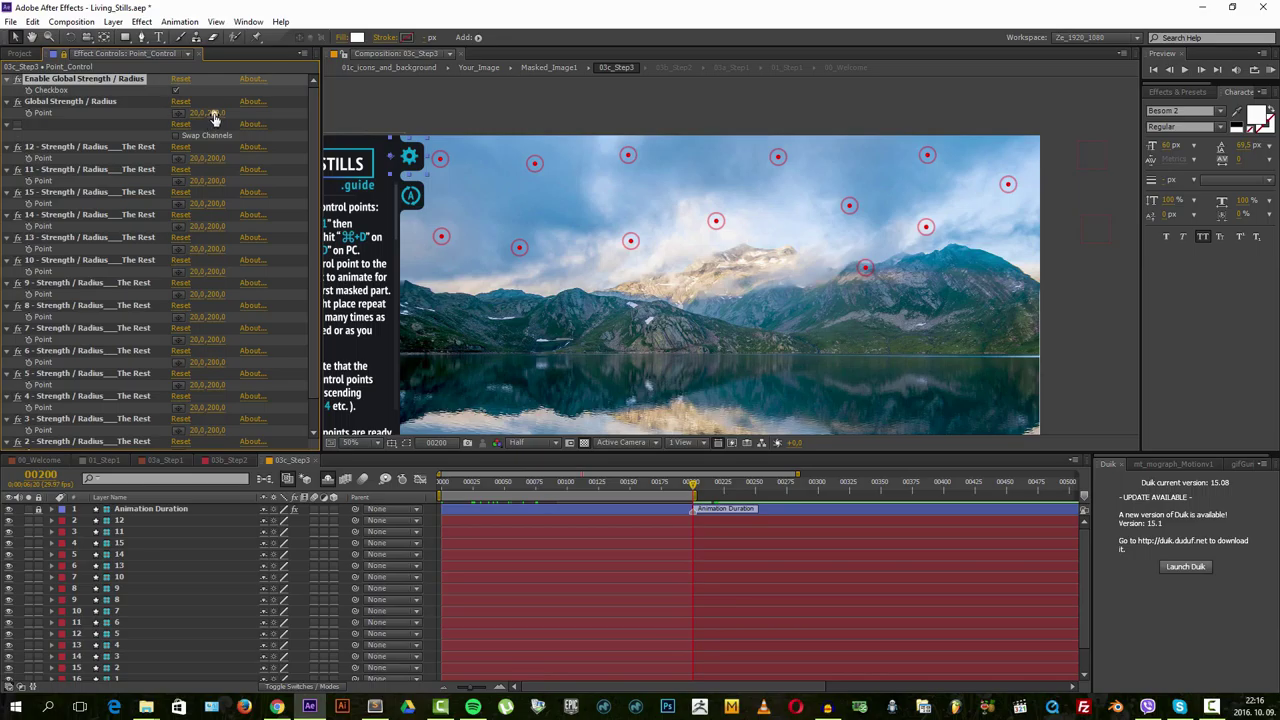
click(217, 113)
key(Return)
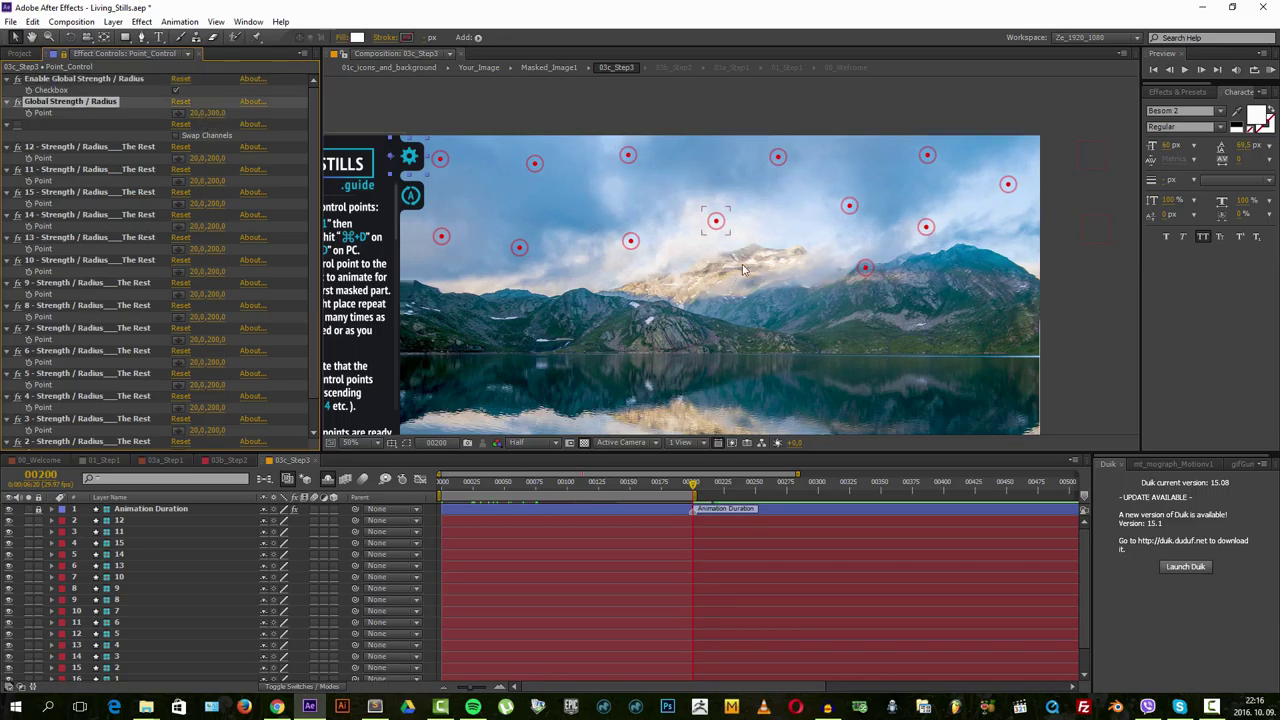
drag(201, 112, 210, 112)
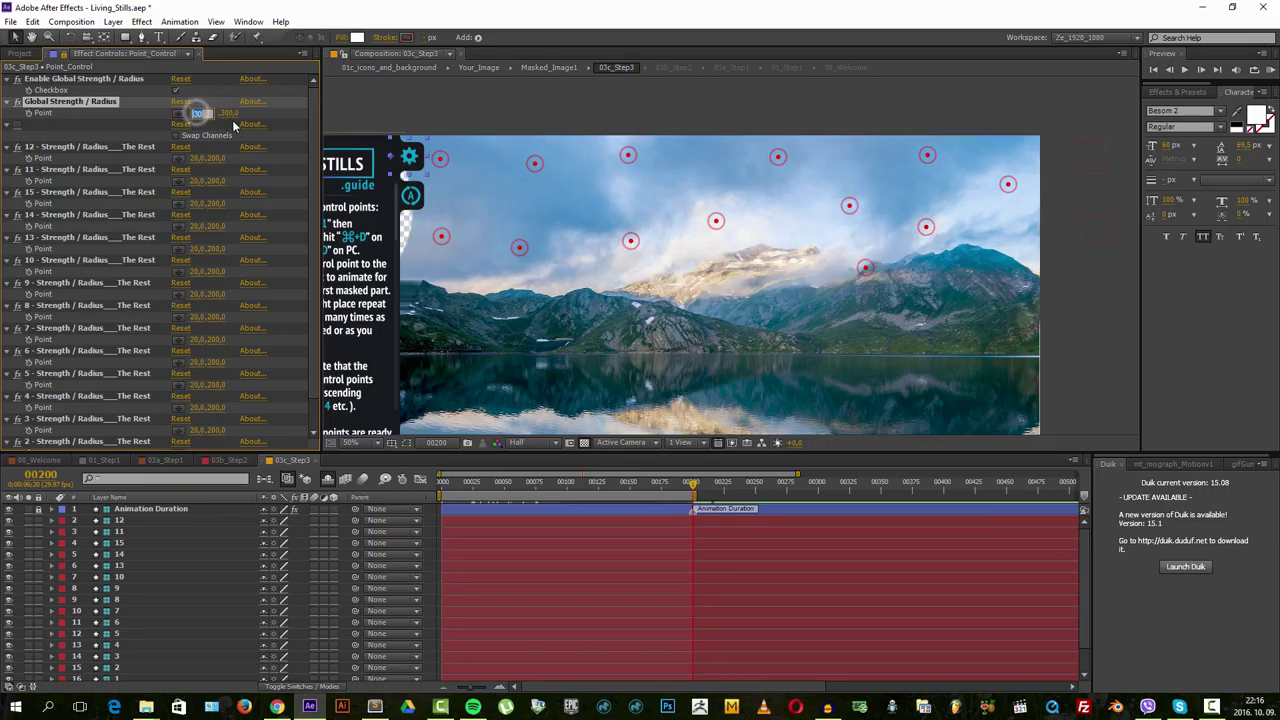
drag(201, 112, 190, 112)
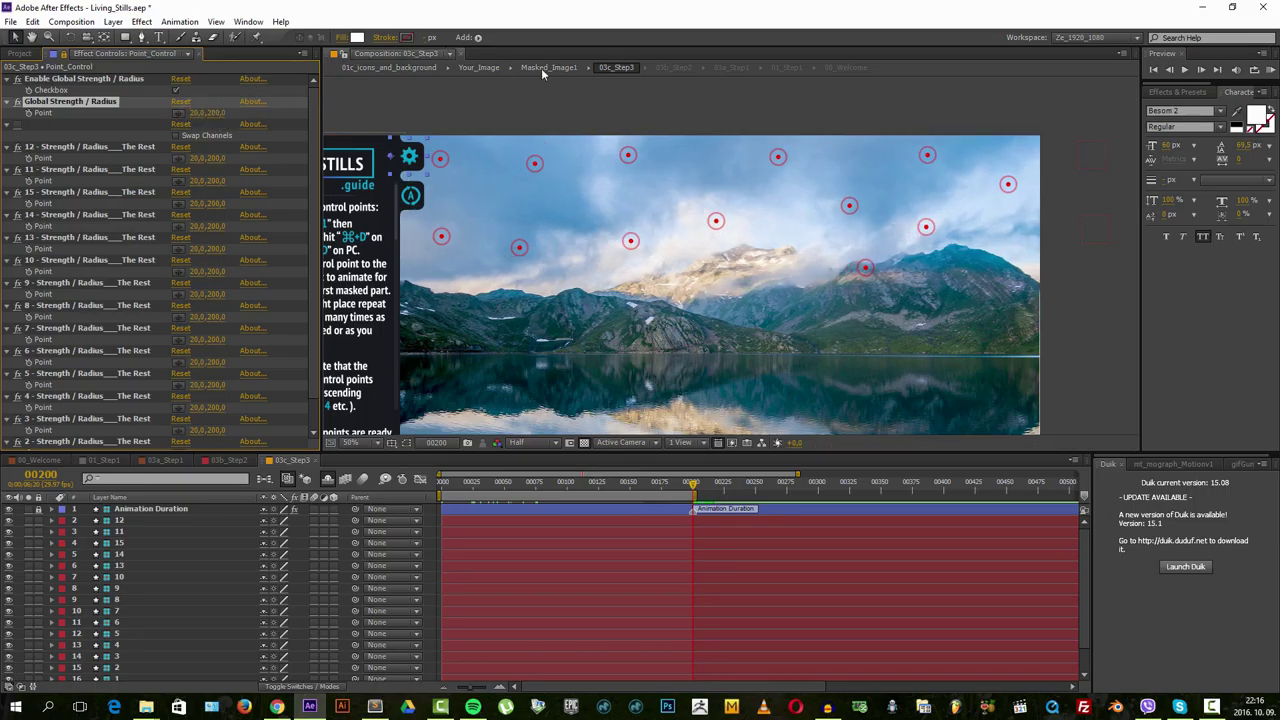
click(177, 89)
click(391, 90)
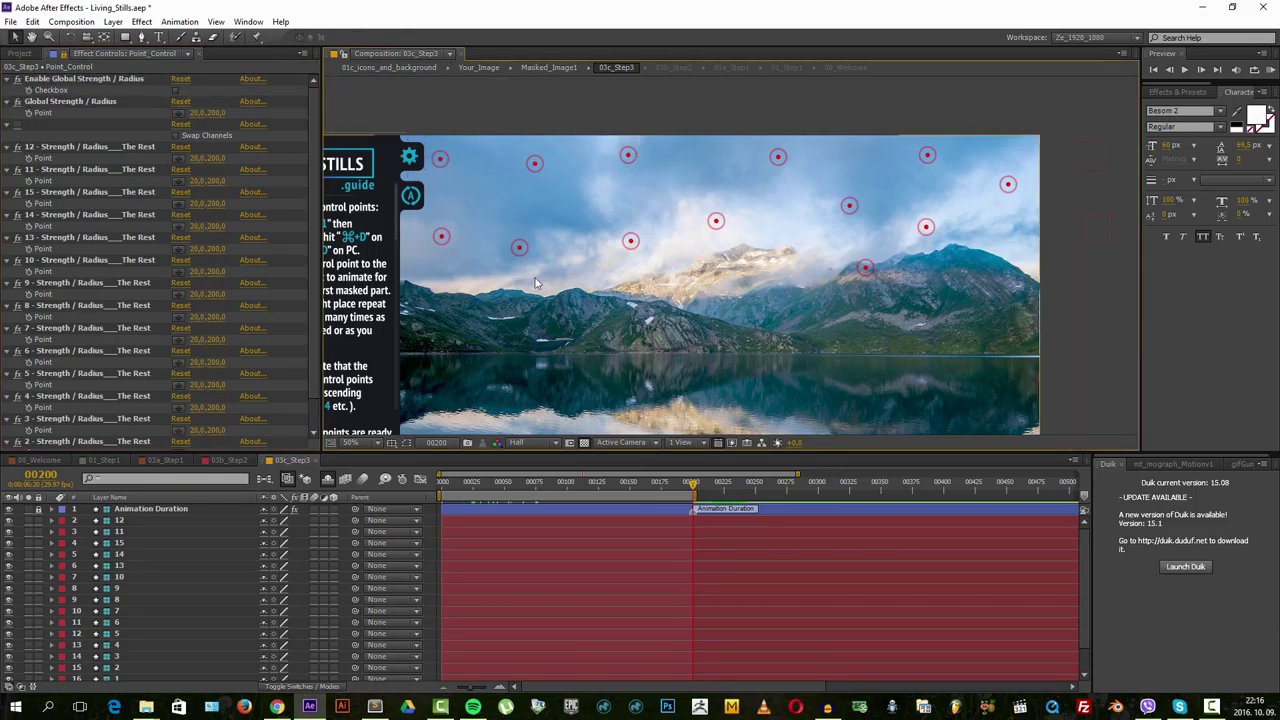
- Nudge one wave control point slightly left and enlarge the timeline panel
click(441, 236)
drag(441, 237, 416, 237)
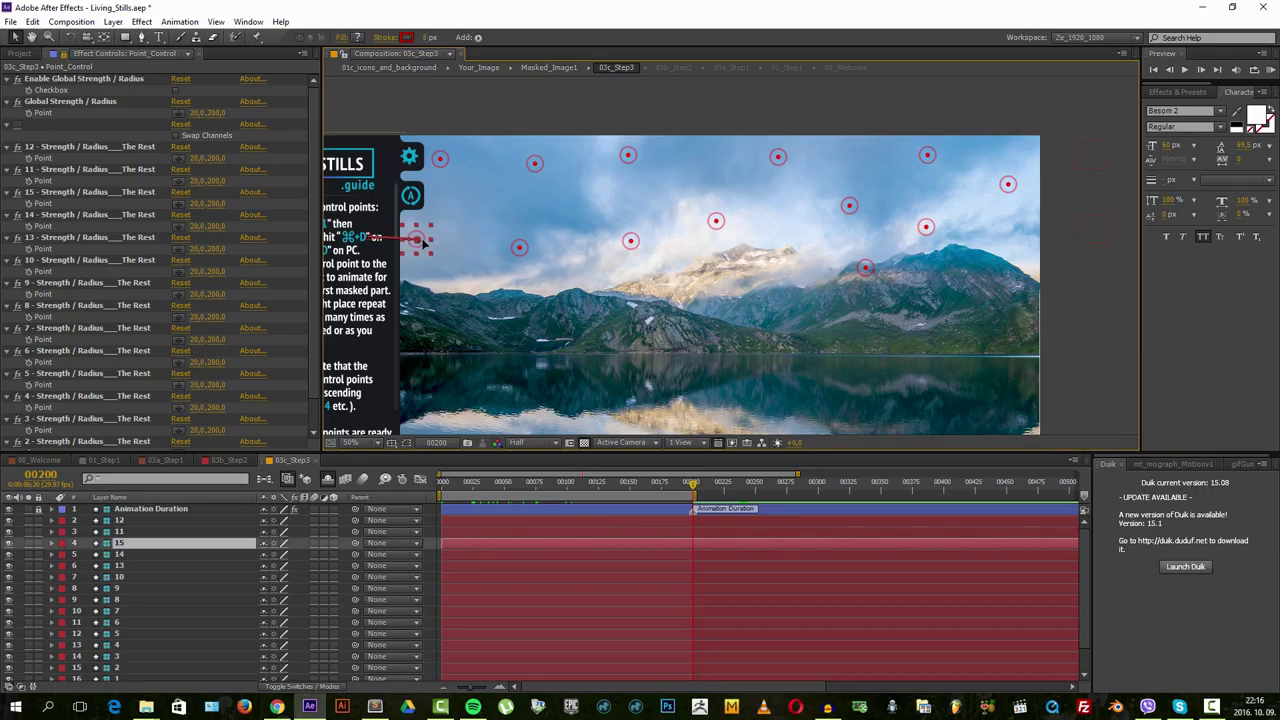
click(519, 247)
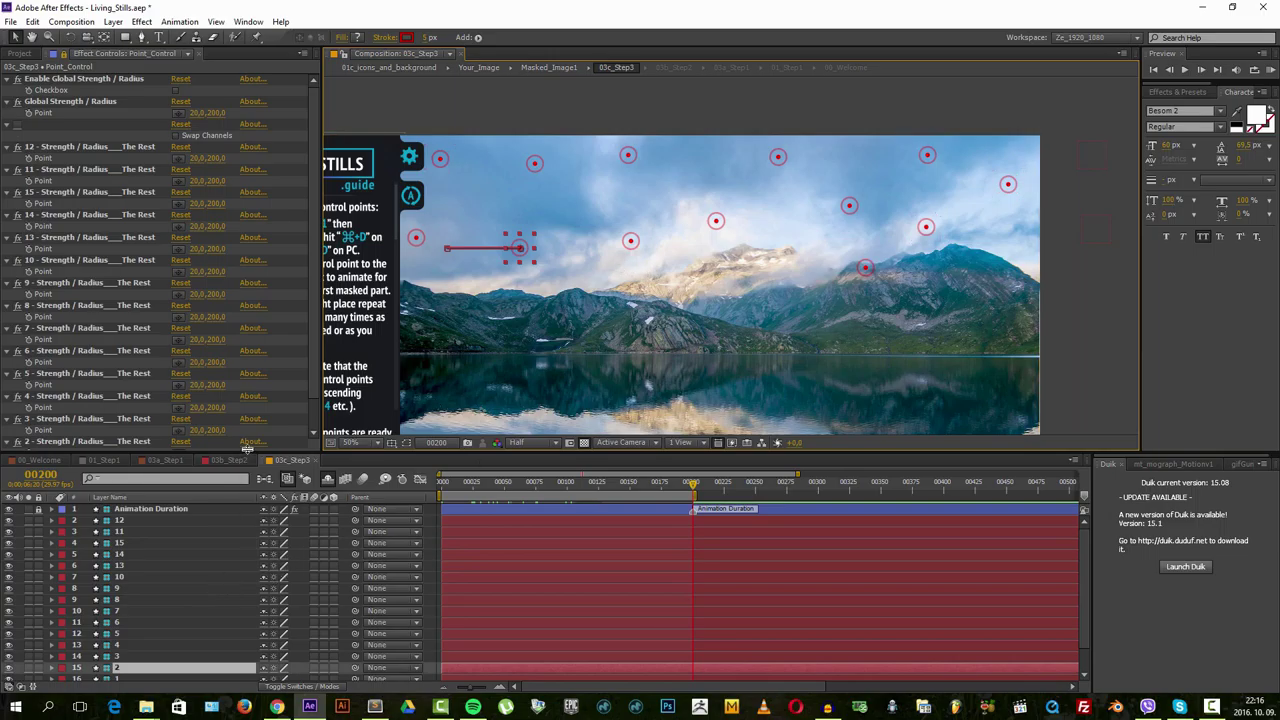
drag(249, 456, 247, 442)
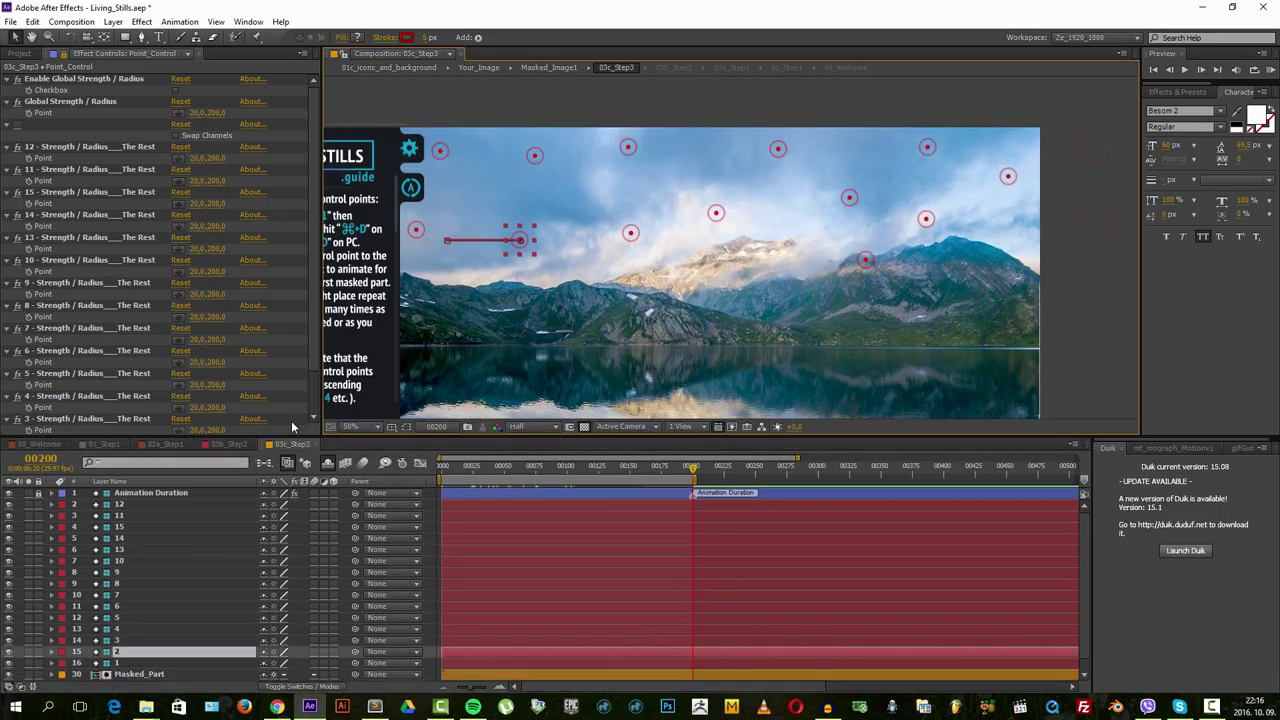
- Select several more wave control points in the viewer
shift+click(630, 233)
shift+click(716, 213)
shift+click(865, 260)
shift+click(849, 197)
shift+click(926, 218)
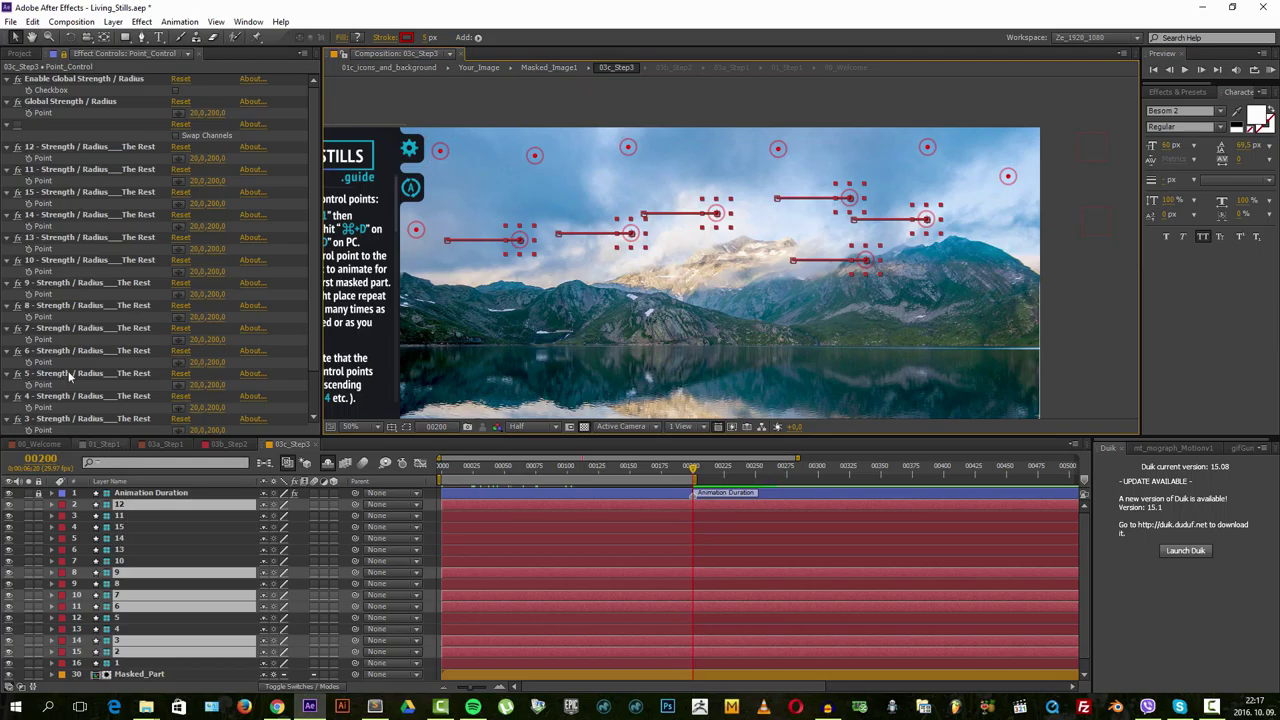
scroll(104, 406, down, 1)
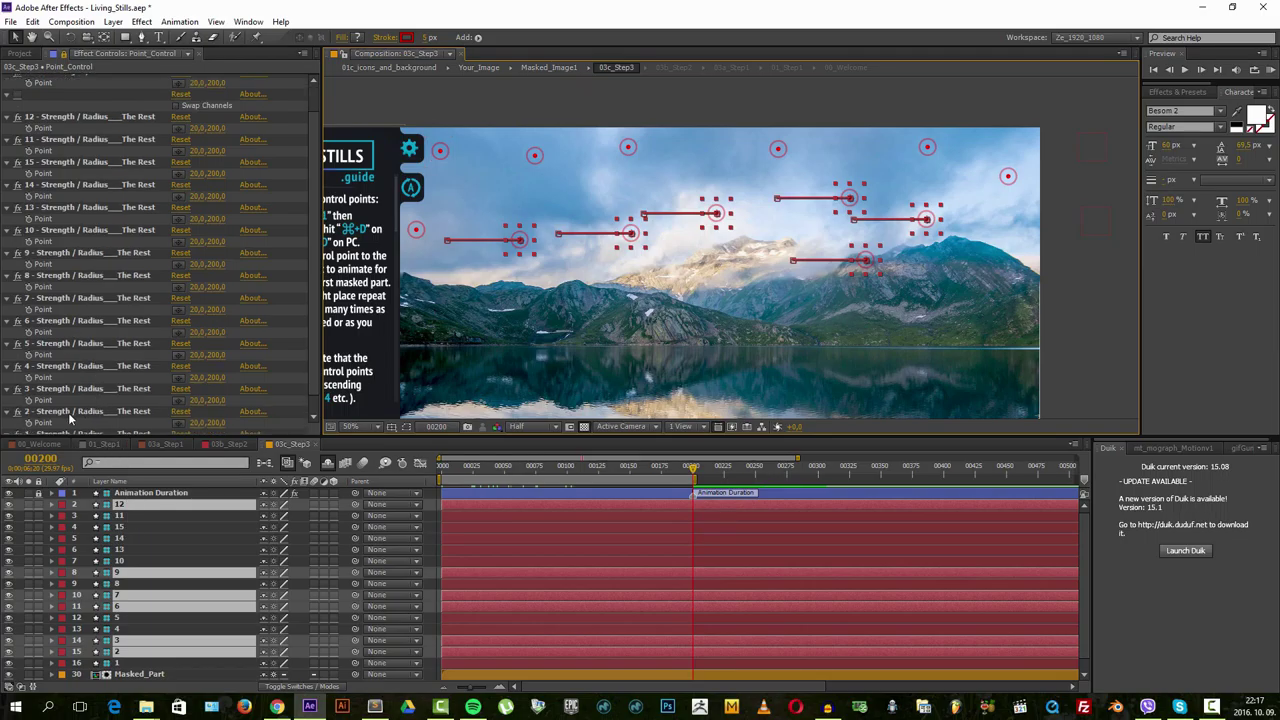
- Set the radius of effects 2, 3, 6, 7, 9 and 12 to 100, then move one sky point up-left
click(68, 412)
ctrl+click(64, 389)
ctrl+click(50, 321)
ctrl+click(48, 299)
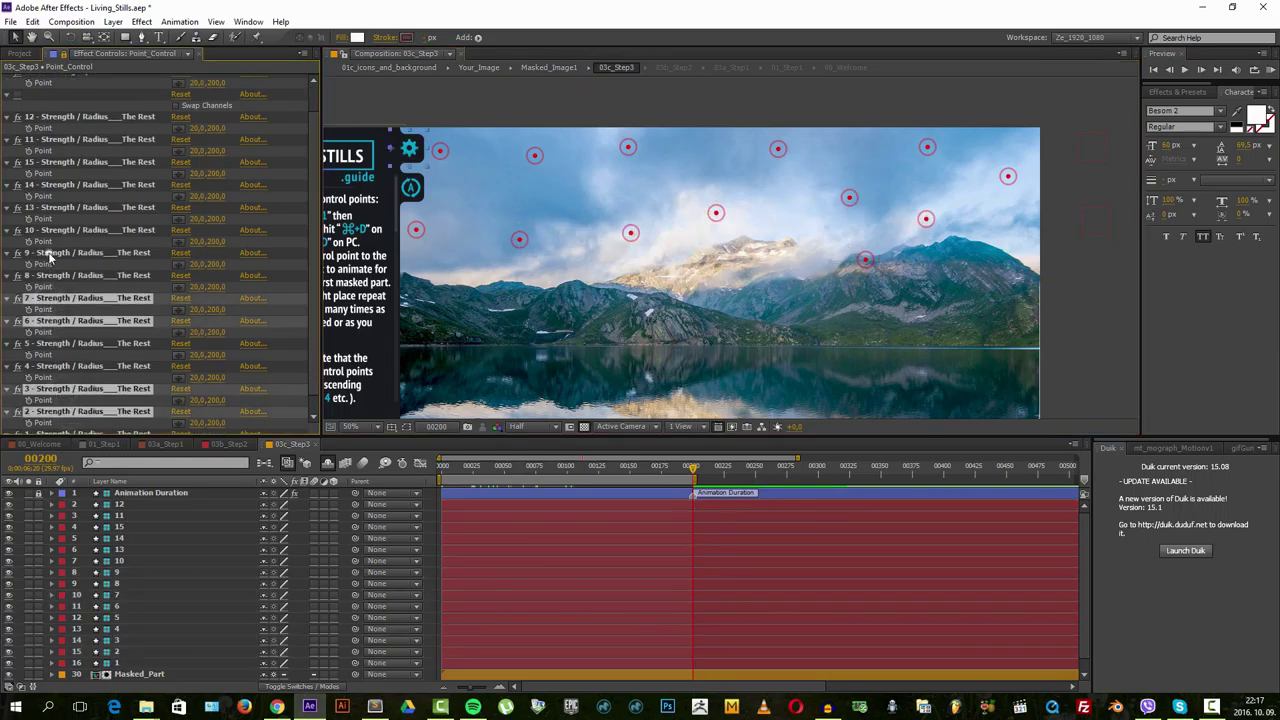
ctrl+click(48, 253)
ctrl+click(65, 117)
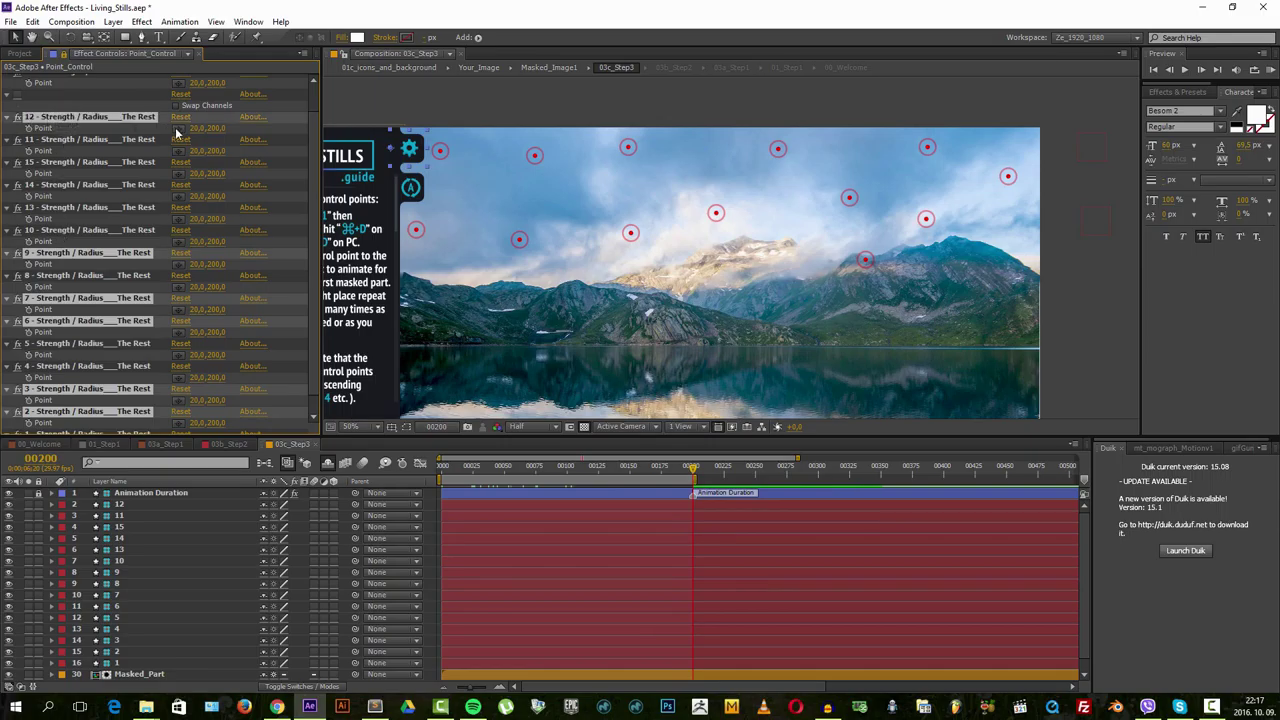
click(213, 129)
text(100)
key(Return)
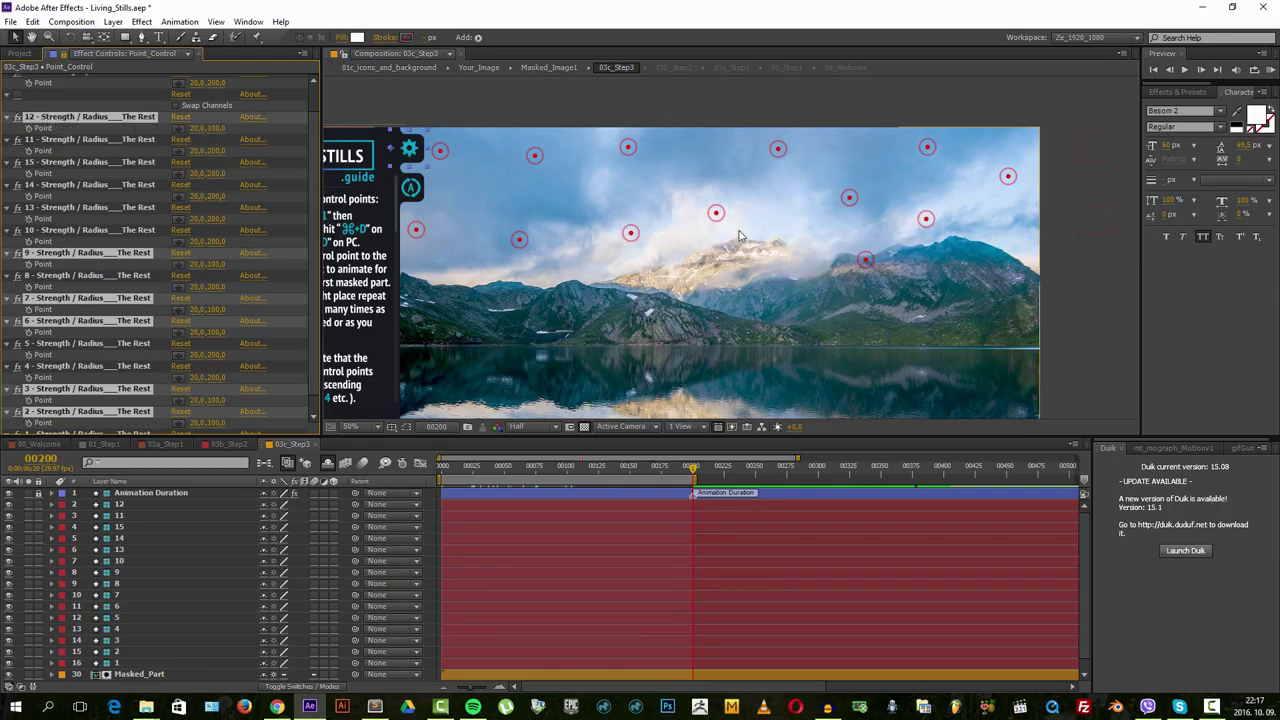
click(865, 260)
drag(866, 260, 821, 260)
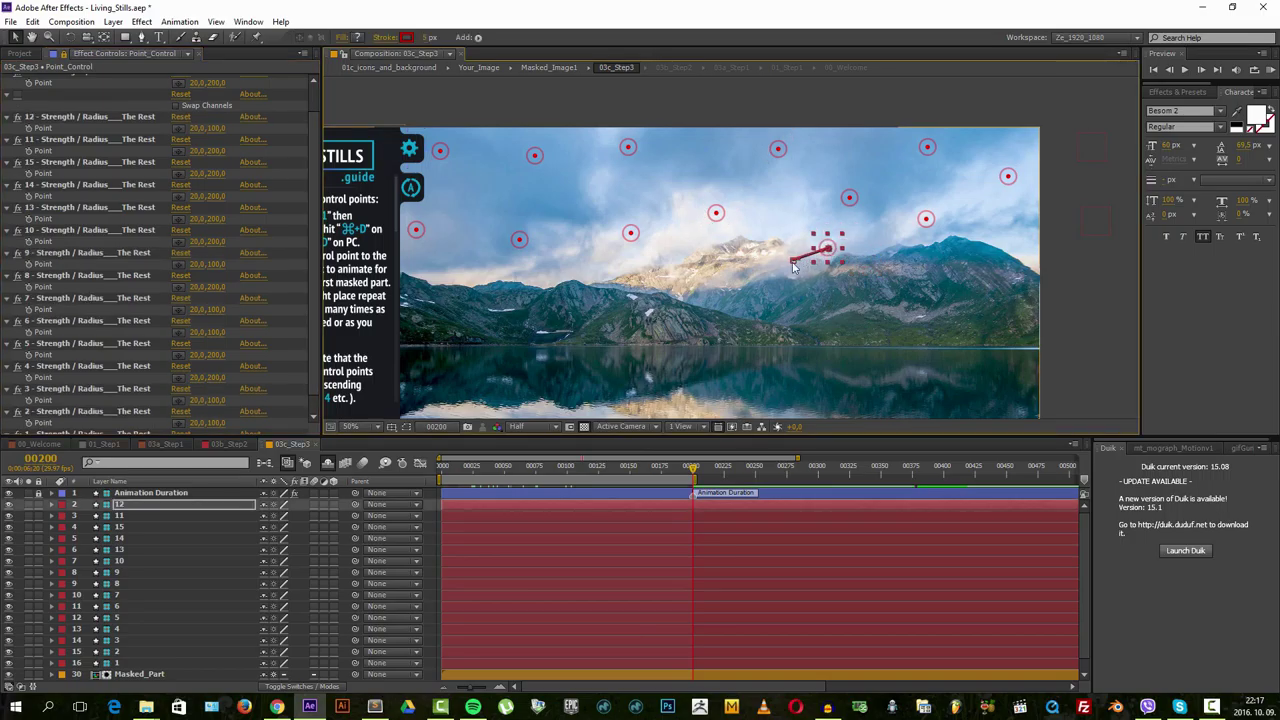
- Reveal control point 12's Position and reposition the point at frame 200
drag(772, 268, 793, 267)
click(440, 467)
key(p)
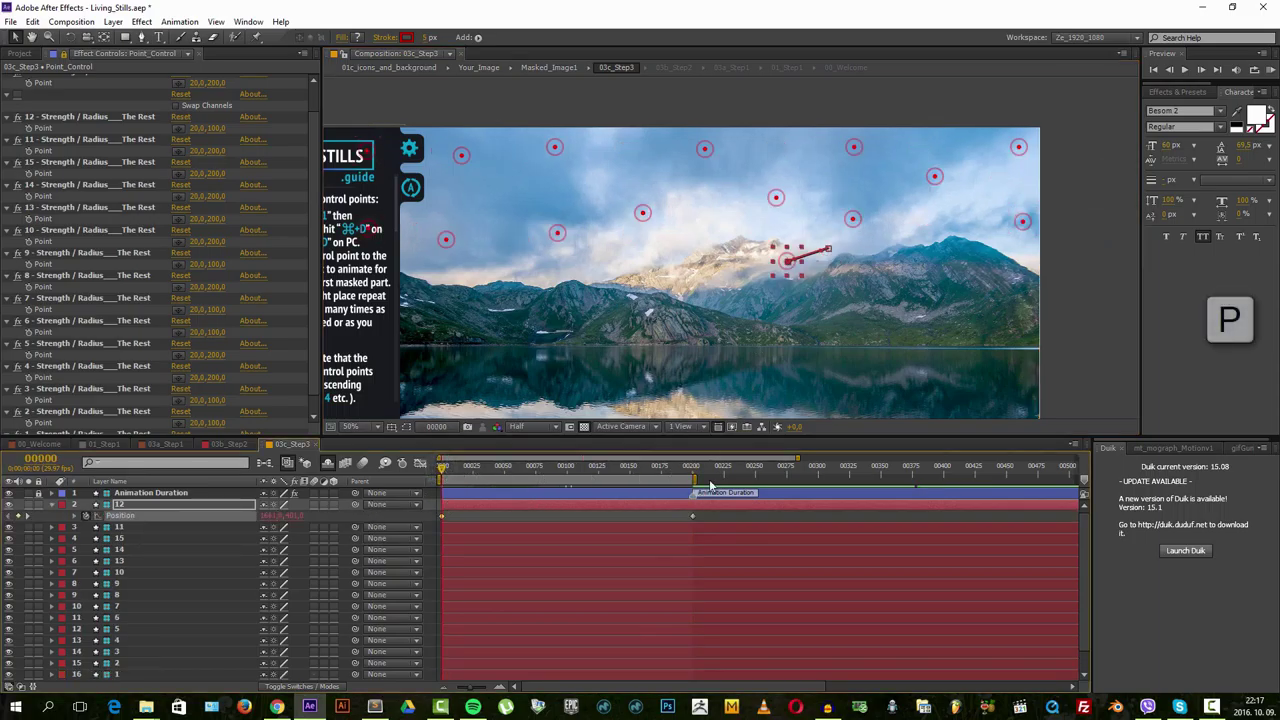
click(692, 467)
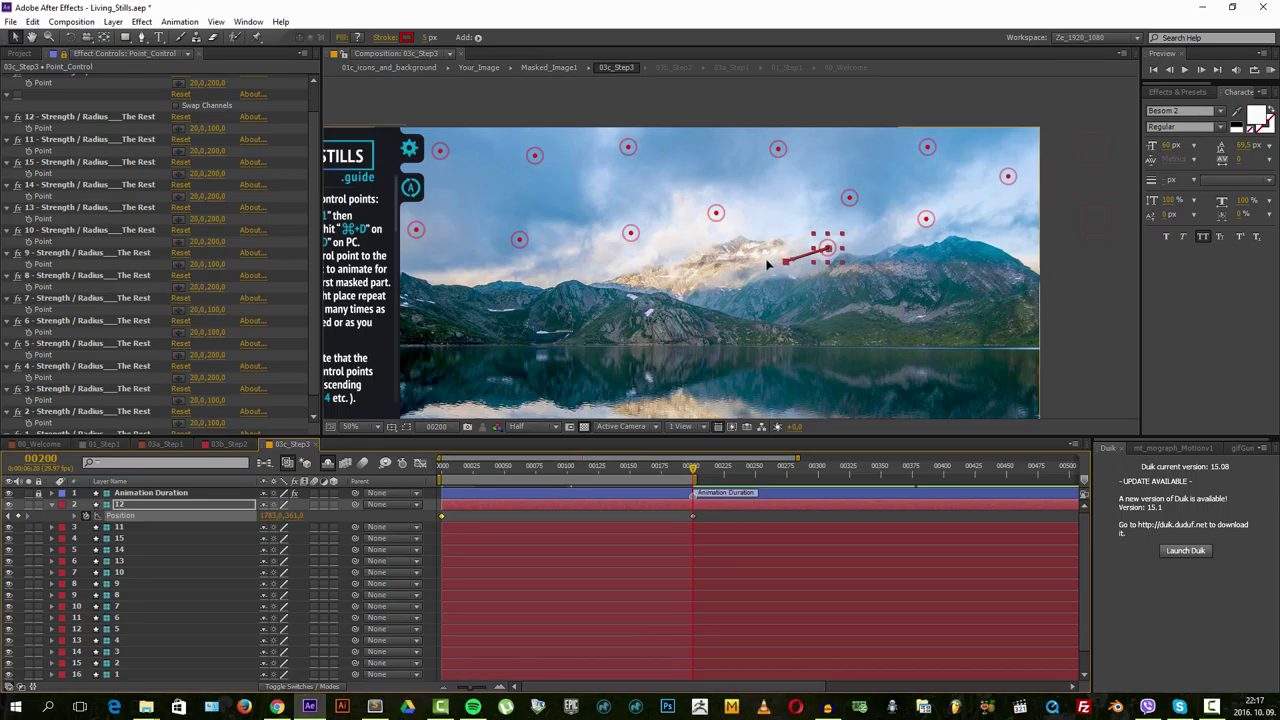
mouse_move(787, 262)
mouse_down()
mouse_move(765, 262)
mouse_move(830, 237)
mouse_up()
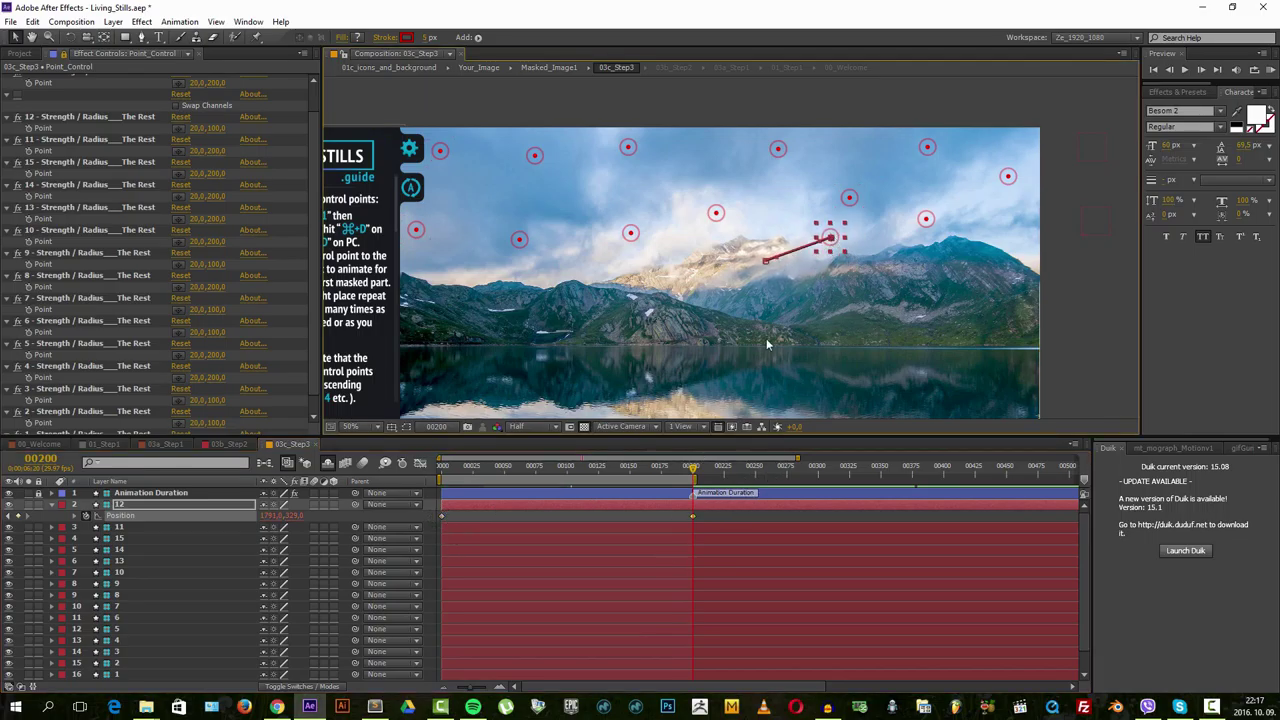
- Set point 12's radius to 50 and keyframe it over the mountain peak
click(216, 128)
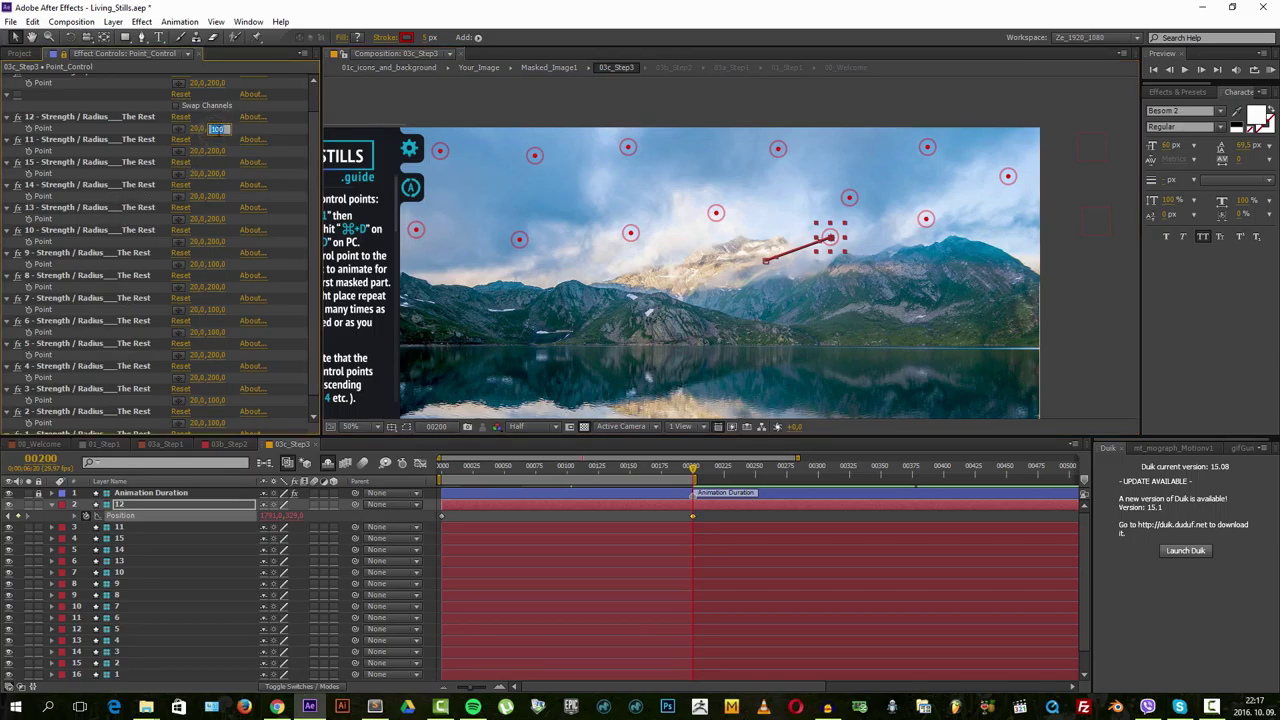
text(50)
key(Return)
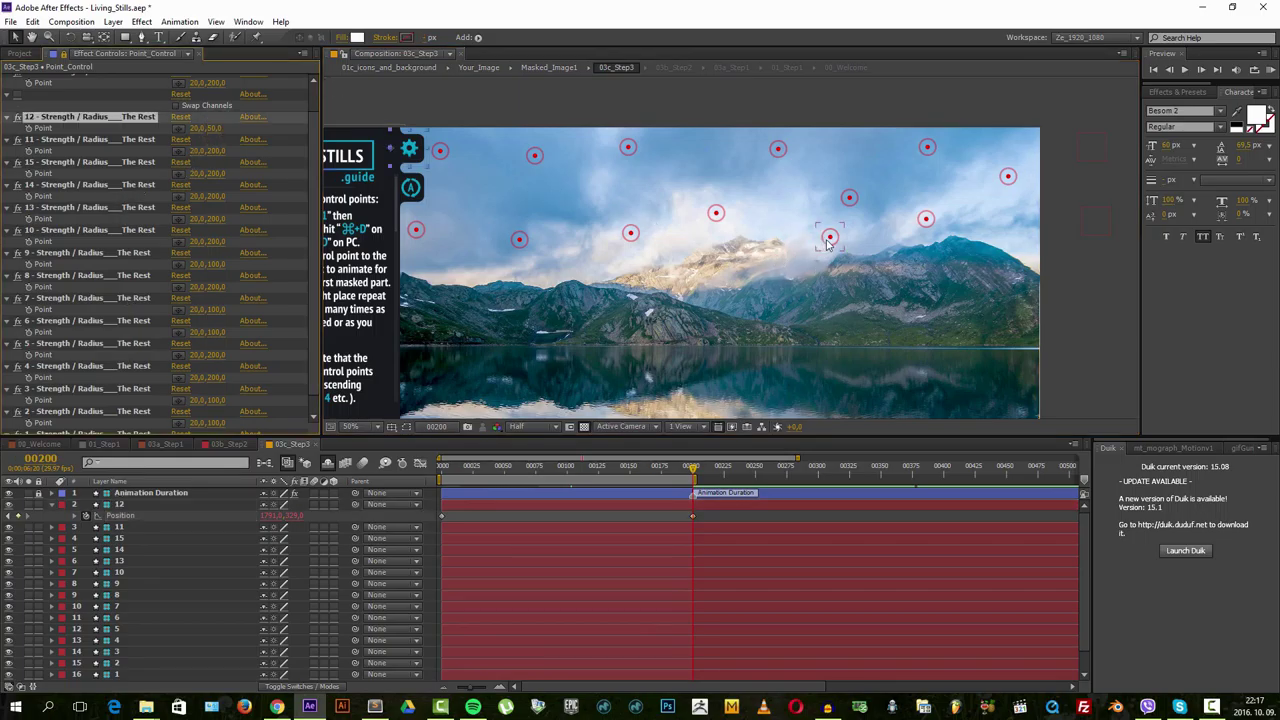
drag(816, 255, 801, 280)
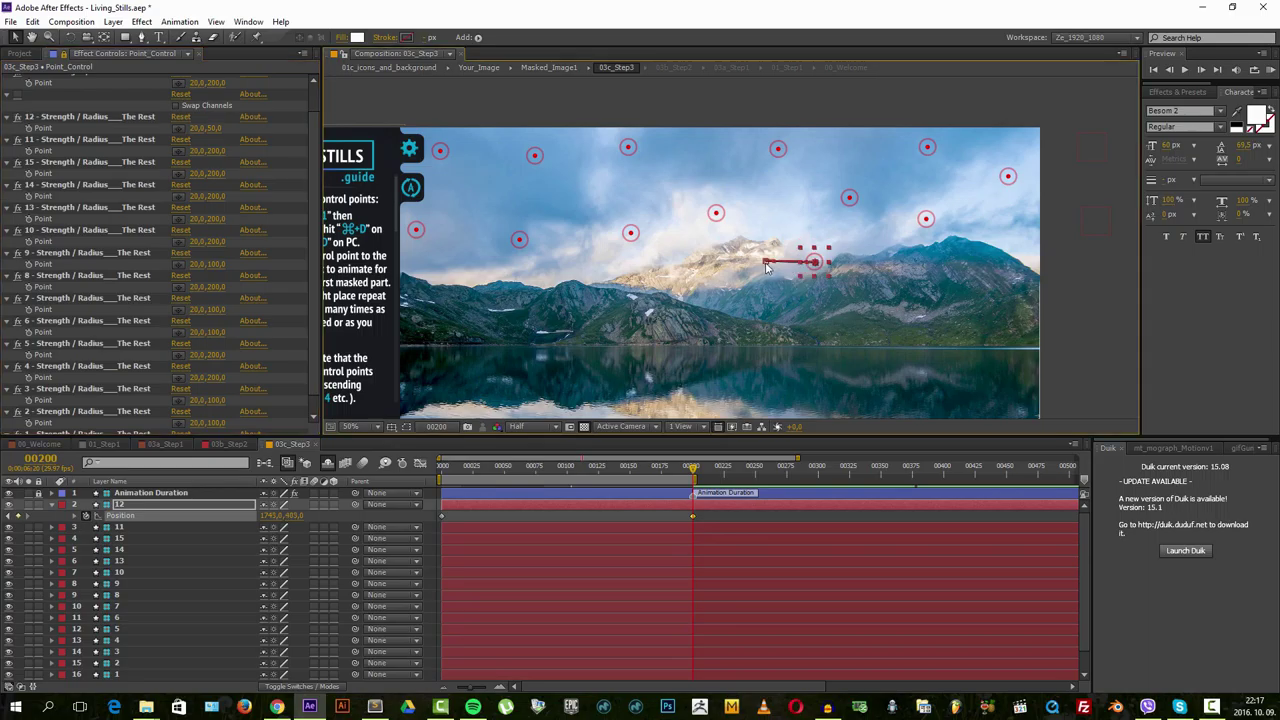
click(816, 258)
drag(820, 255, 825, 253)
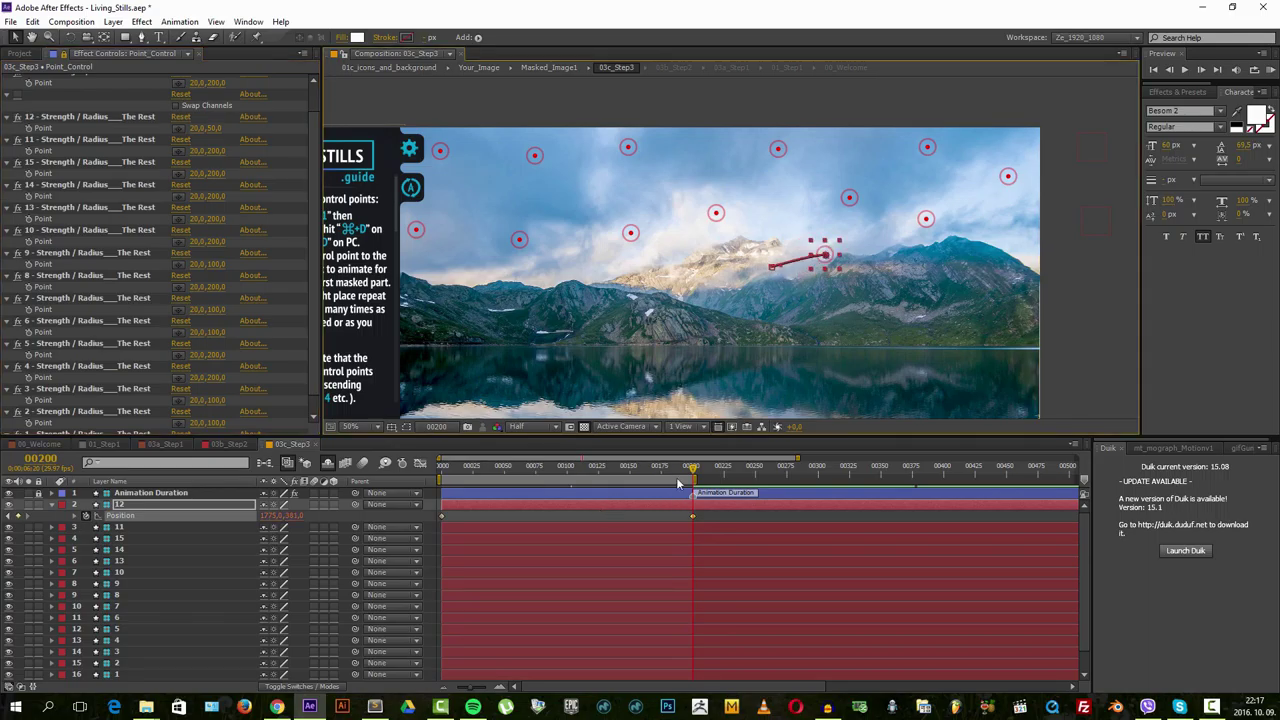
- At an earlier frame, move point 12 right and up and set its Strength / Radius to 20, 70
mouse_move(691, 467)
mouse_down()
mouse_move(634, 466)
mouse_move(658, 466)
mouse_up()
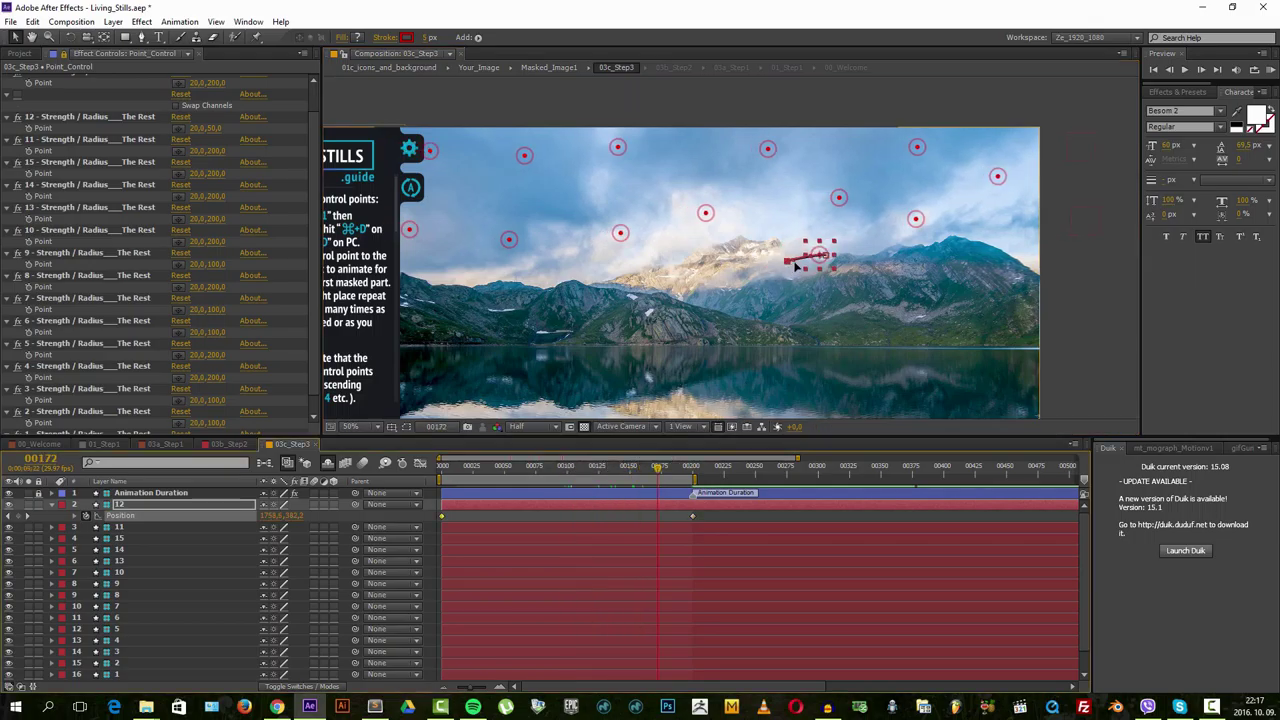
drag(826, 256, 877, 240)
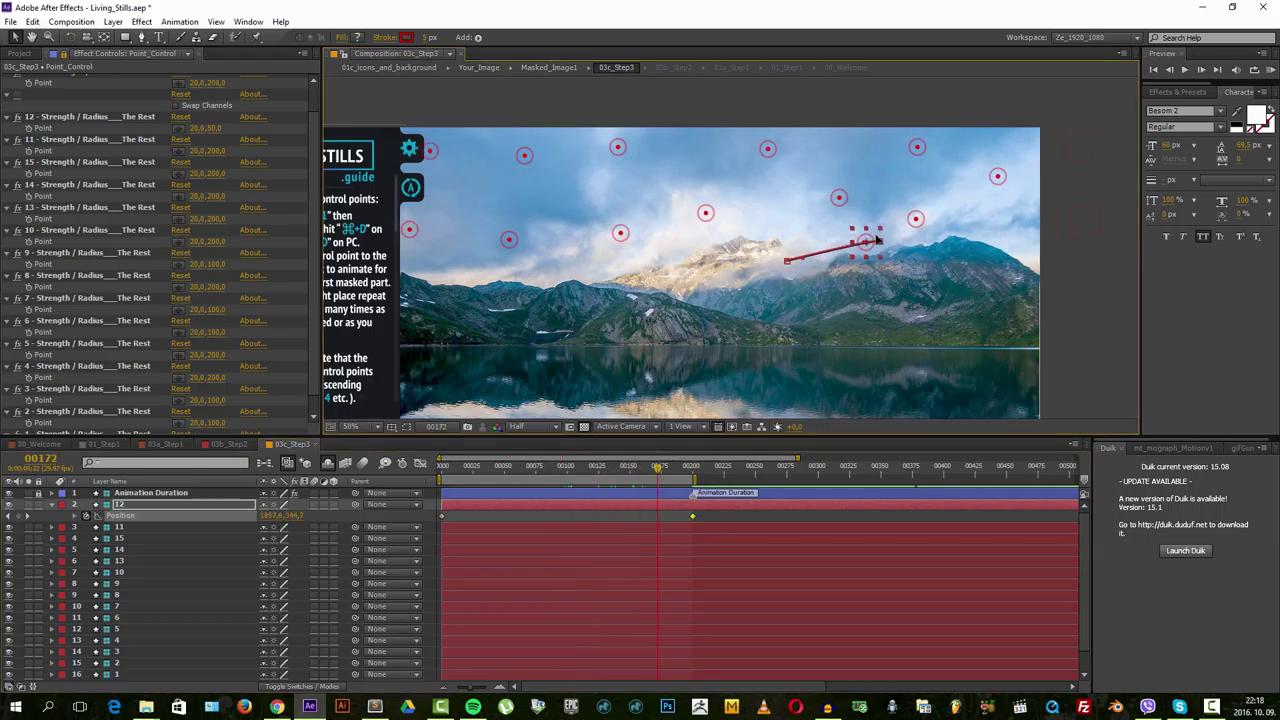
click(218, 128)
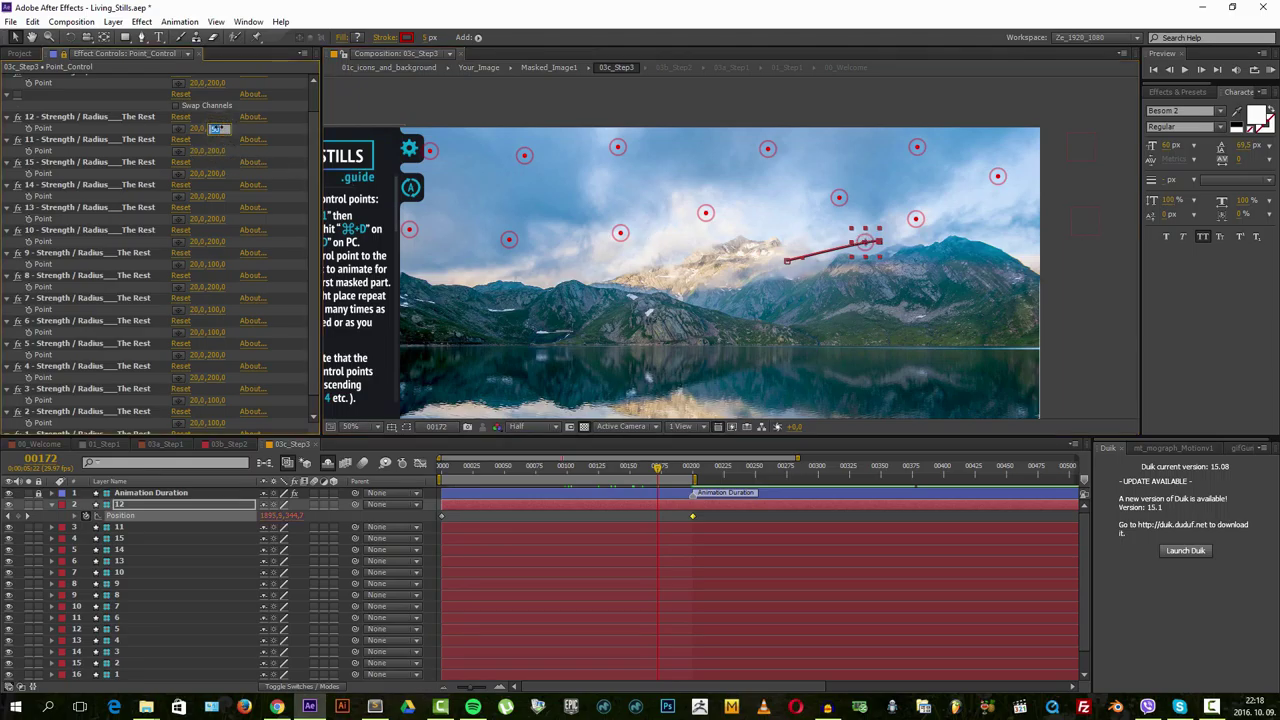
text(70)
key(Return)
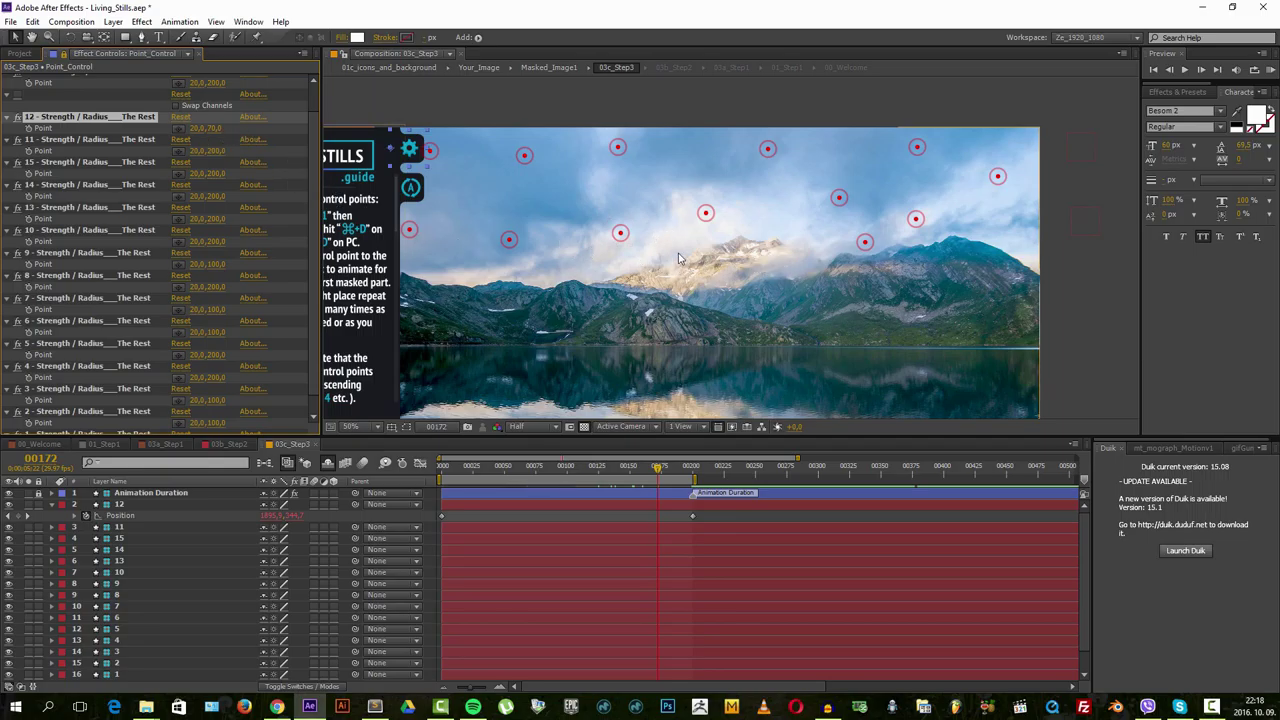
click(698, 220)
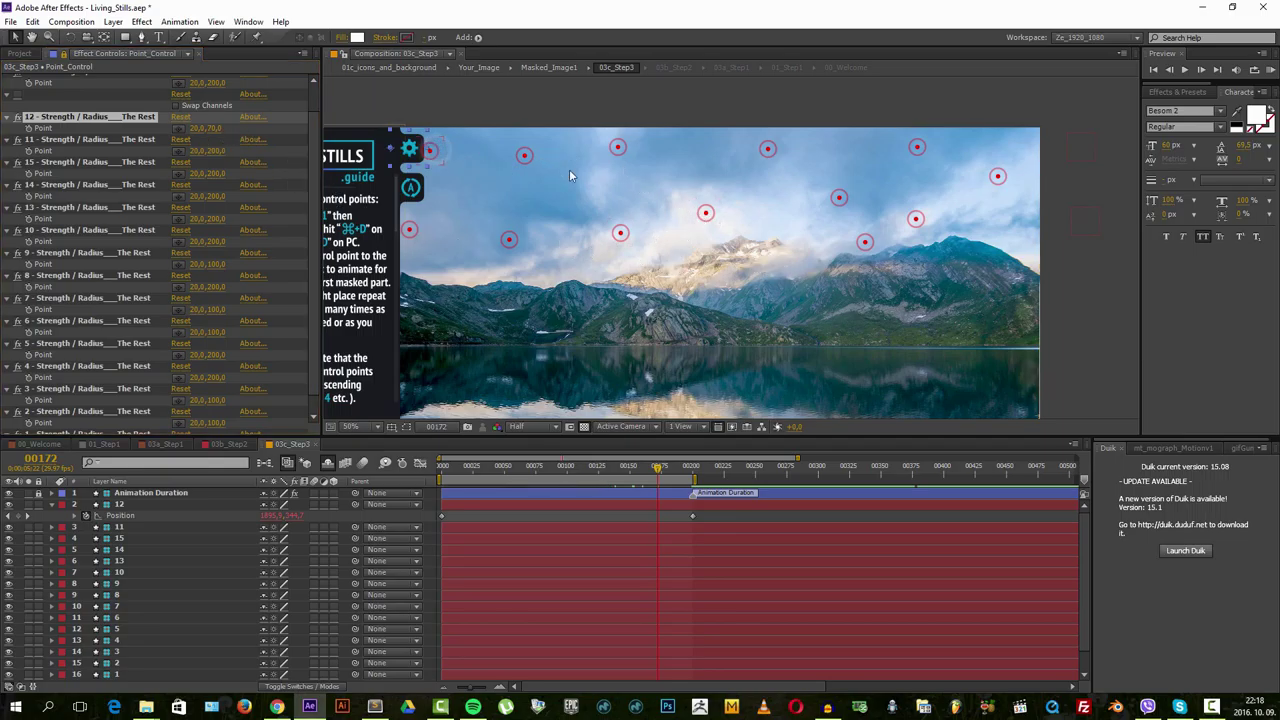
click(524, 155)
- Select the top-row sky control points, including the off-canvas one
shift+click(617, 147)
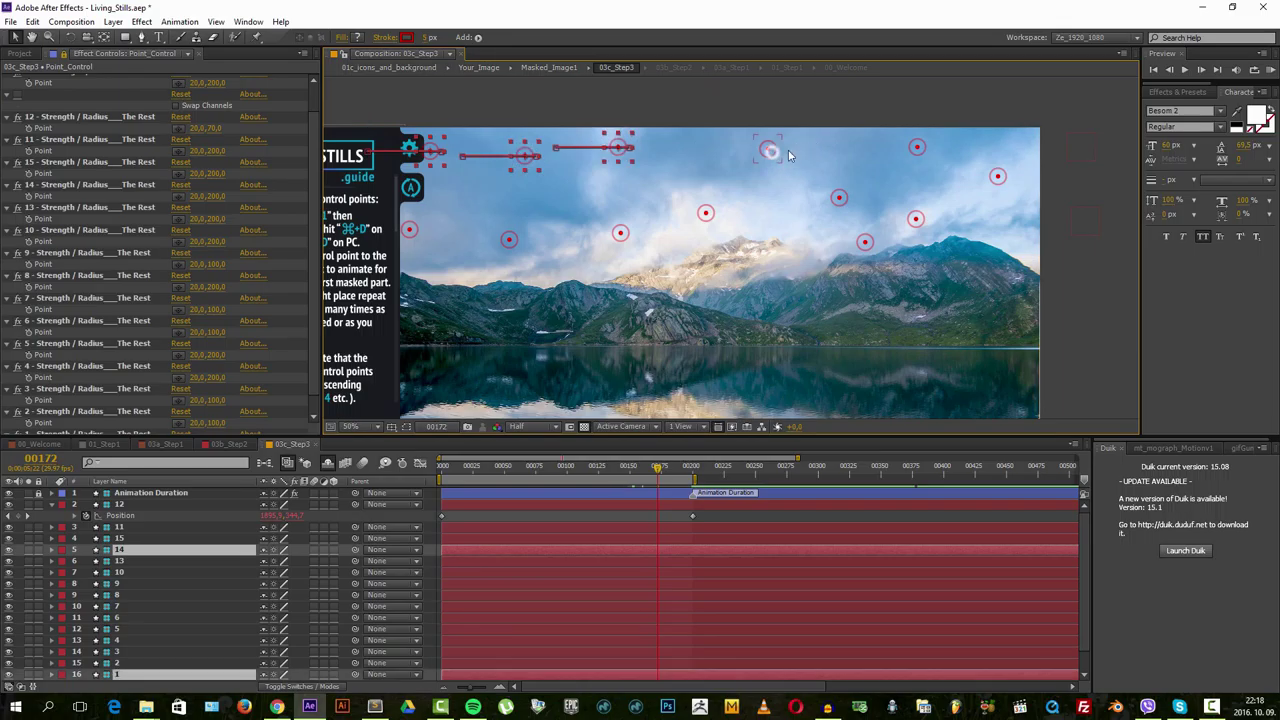
shift+click(767, 148)
shift+click(917, 147)
shift+click(997, 176)
shift+click(1084, 149)
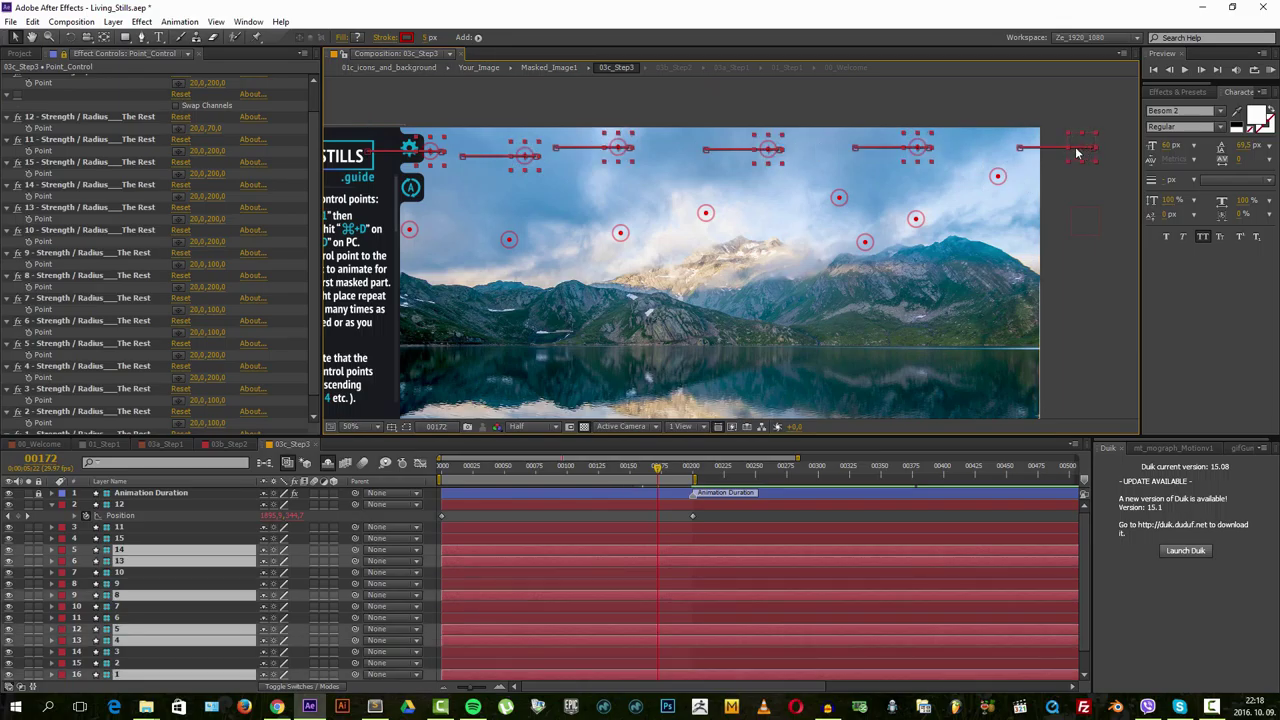
scroll(170, 585, down, 2)
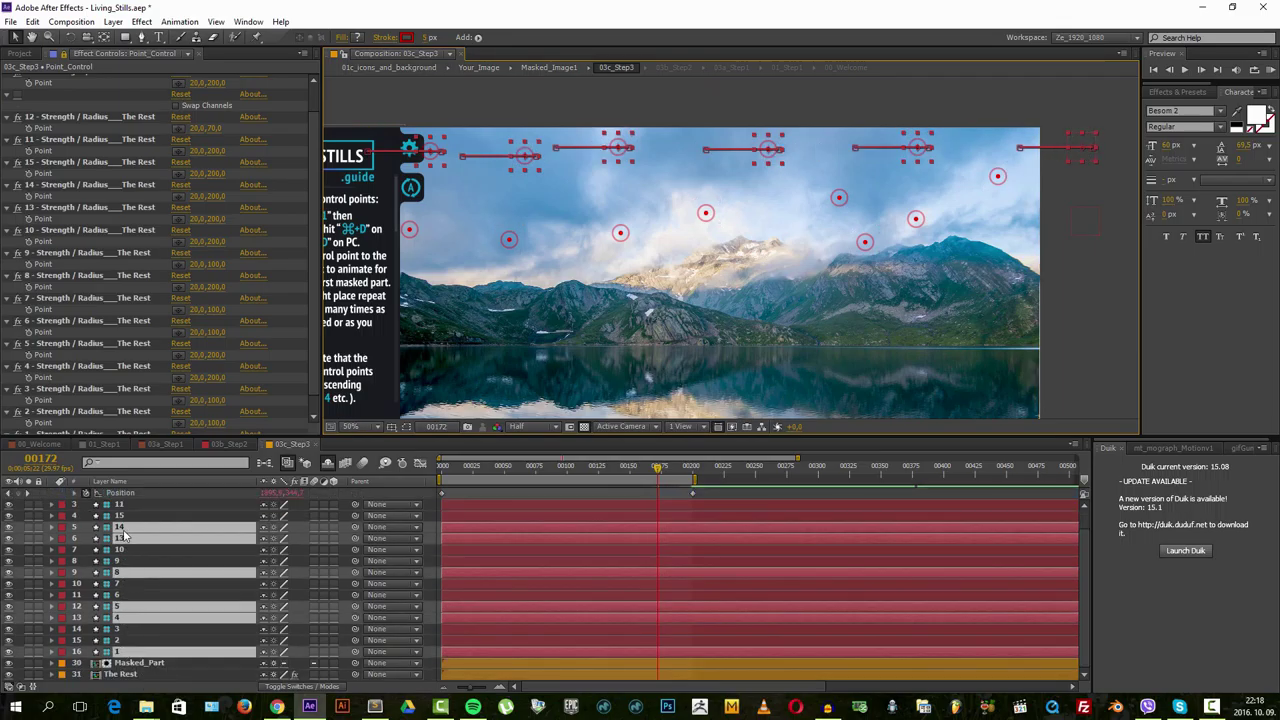
scroll(78, 382, down, 1)
- Set Strength / Radius to 20, 300 for effects 1, 4, 8, 13, 14, then effect 5
click(56, 416)
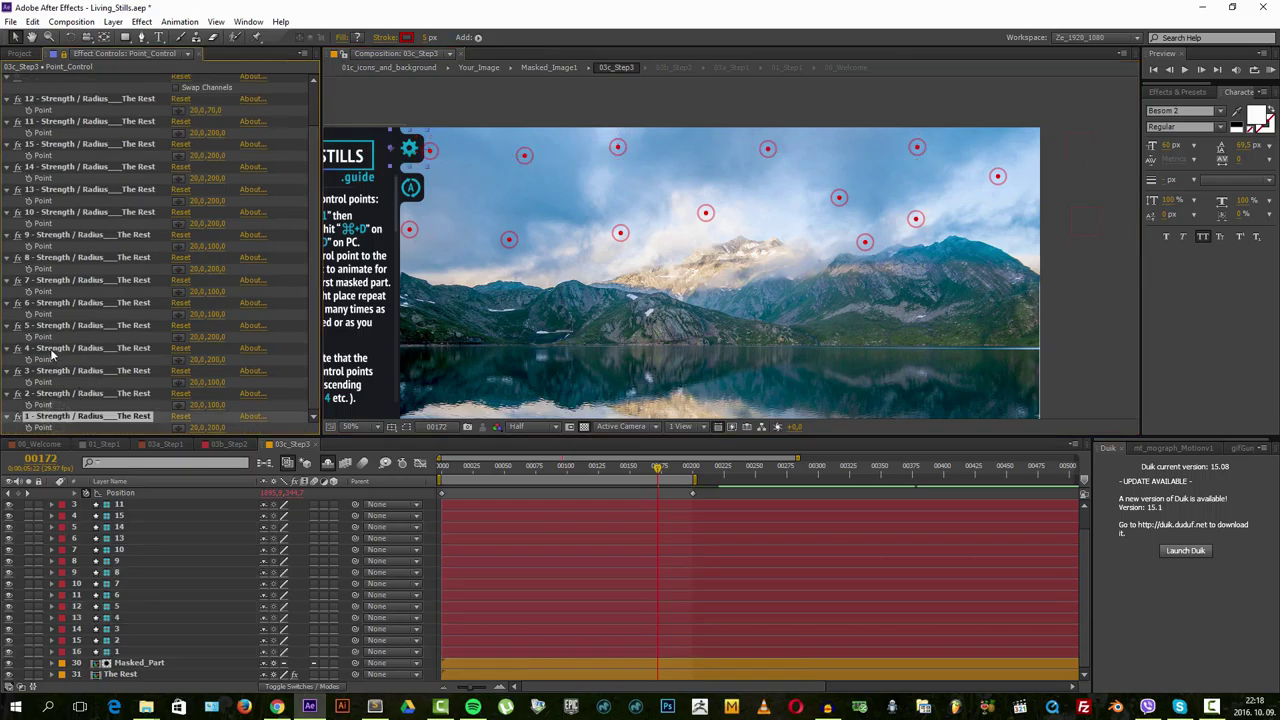
ctrl+click(50, 348)
ctrl+click(50, 257)
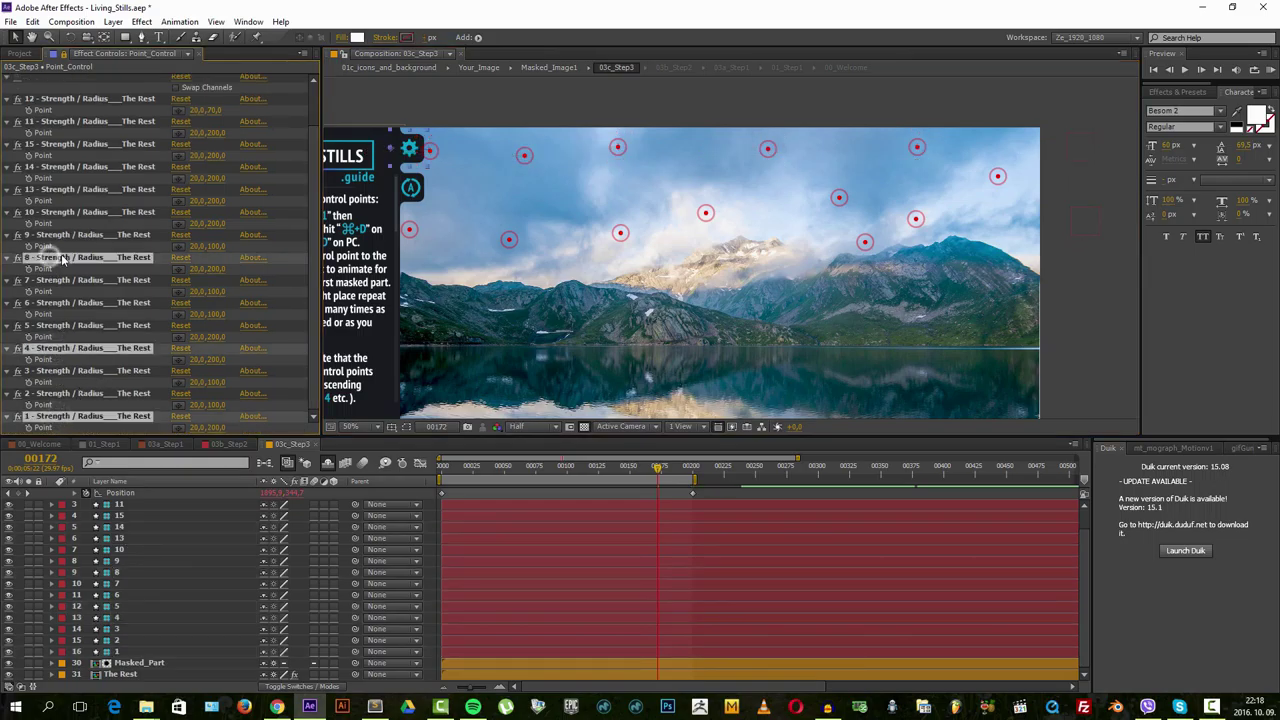
ctrl+click(62, 190)
ctrl+click(70, 167)
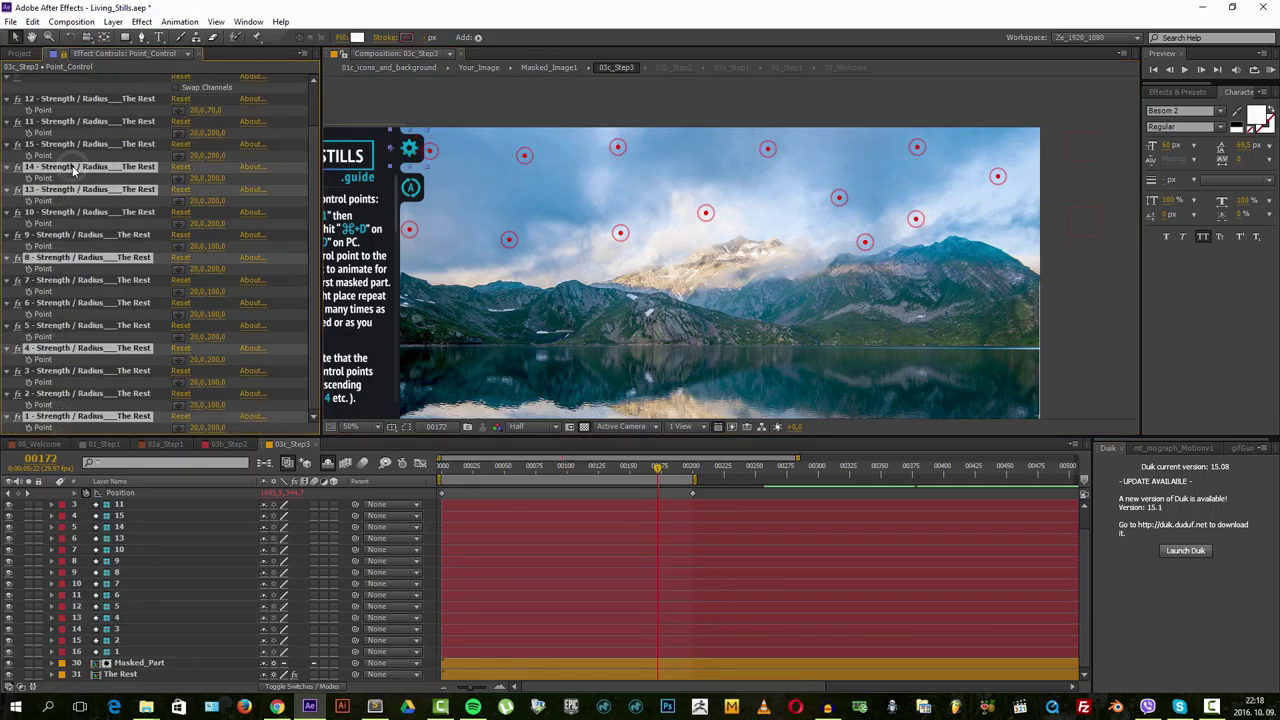
click(213, 179)
click(767, 148)
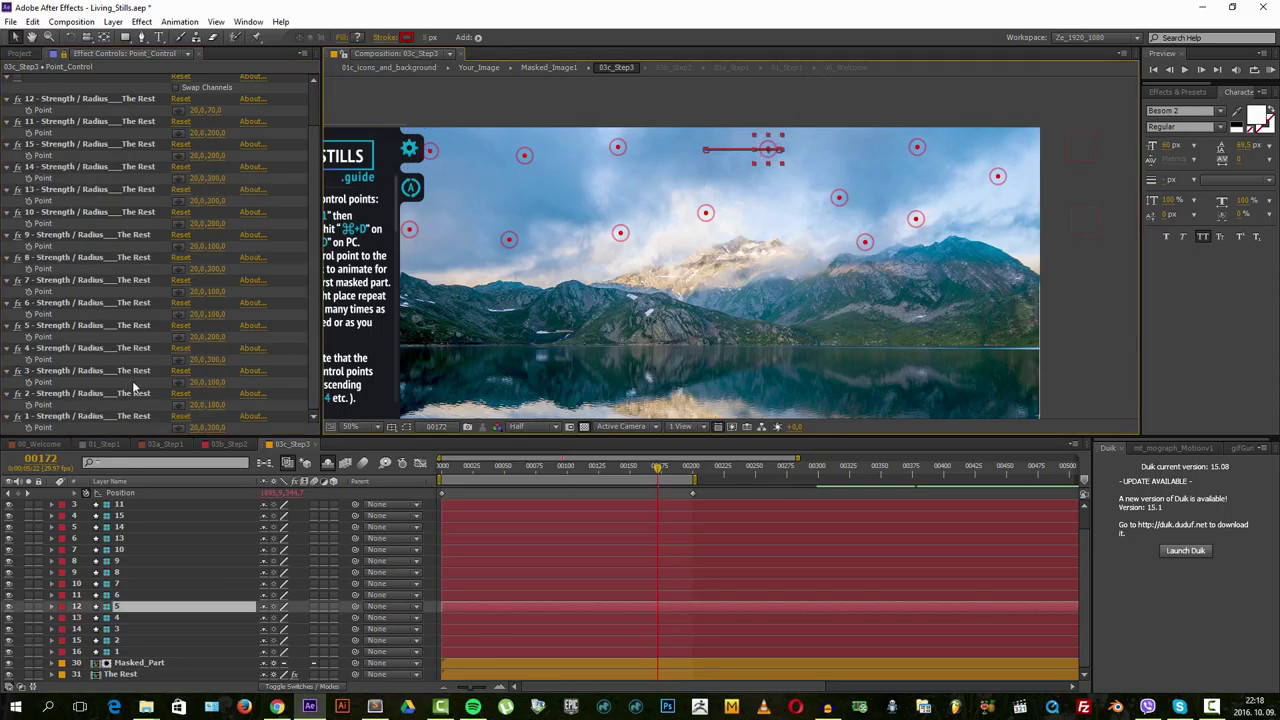
click(214, 338)
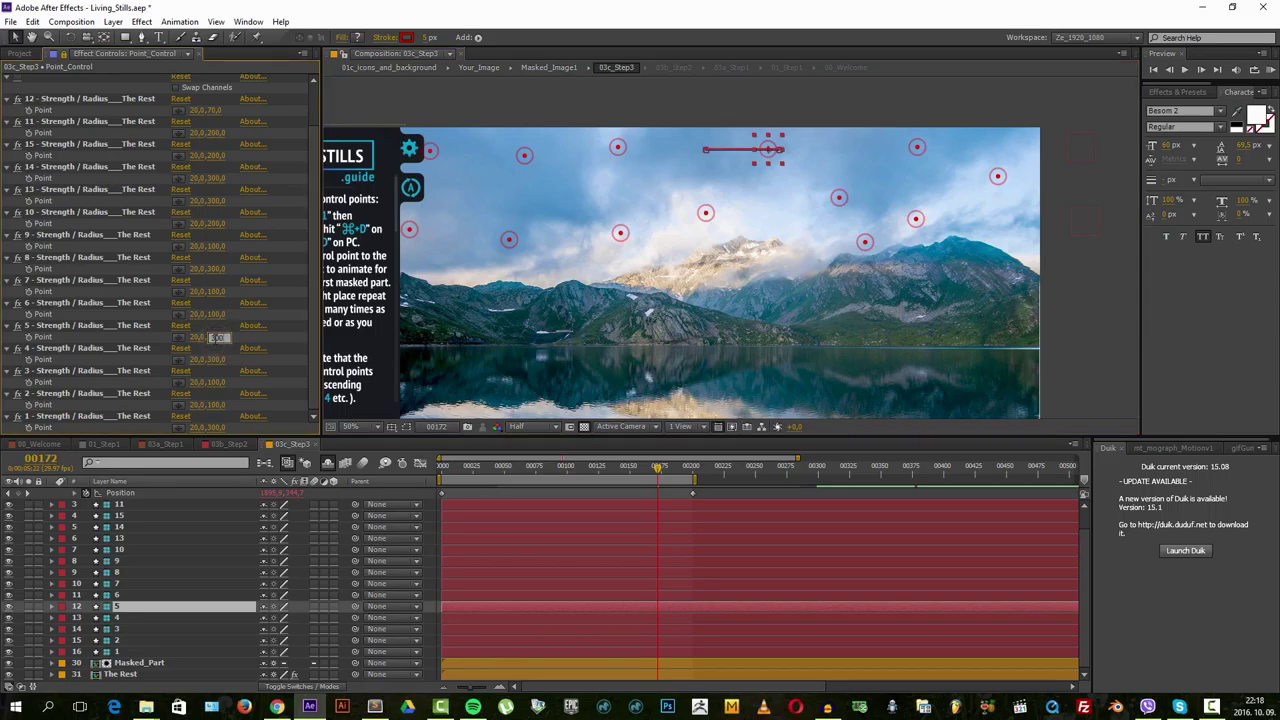
click(1082, 118)
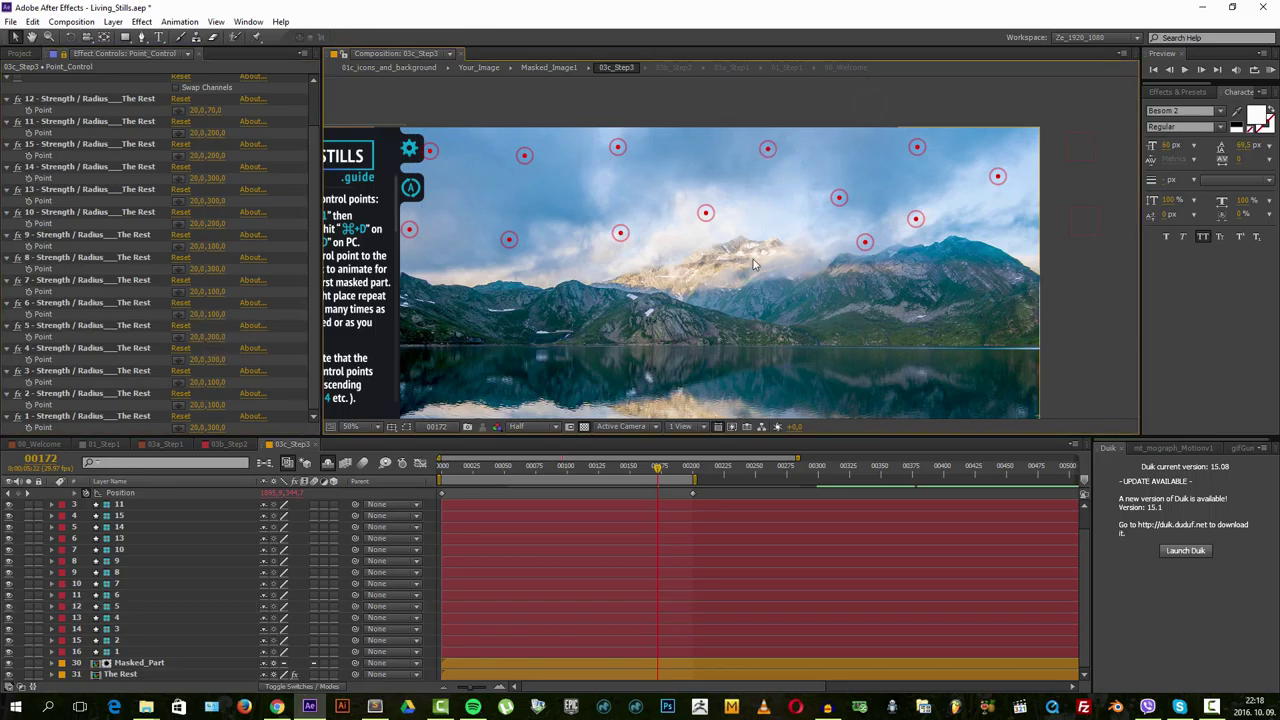
- At frame 200, zoom the viewer to 33.3% and shift the top row of sky points right
drag(658, 467, 694, 472)
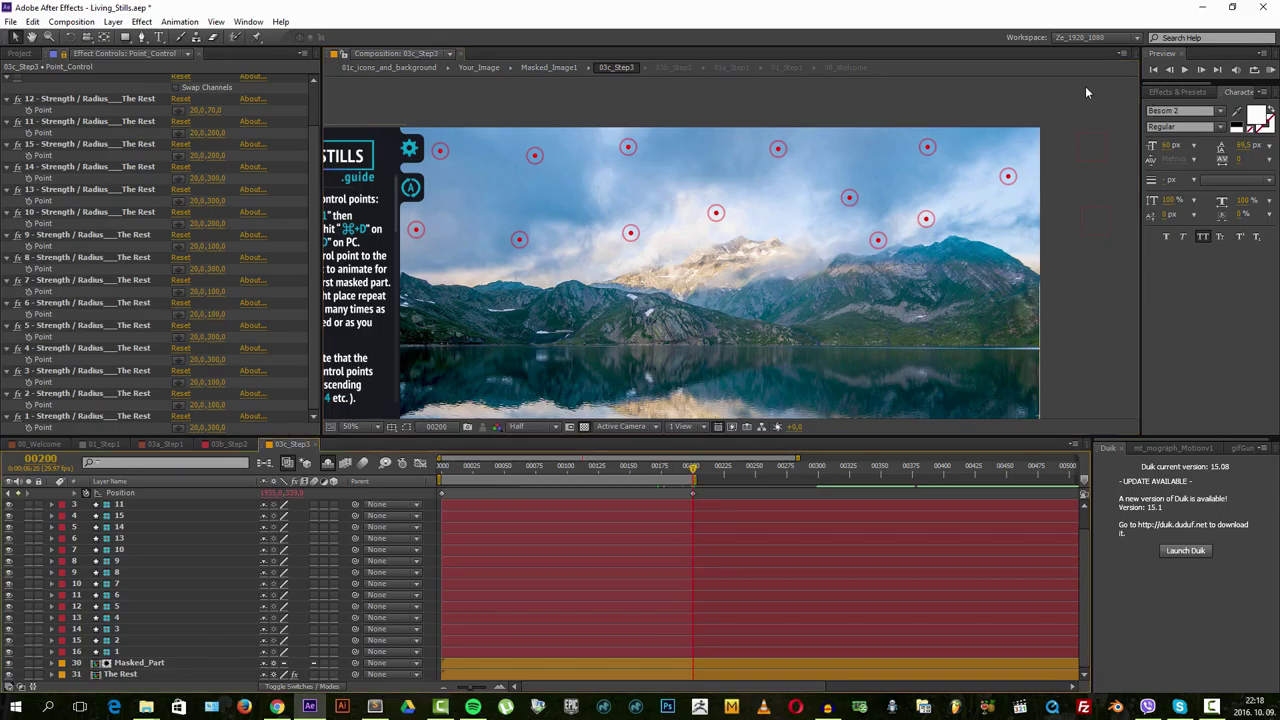
drag(1072, 88, 336, 166)
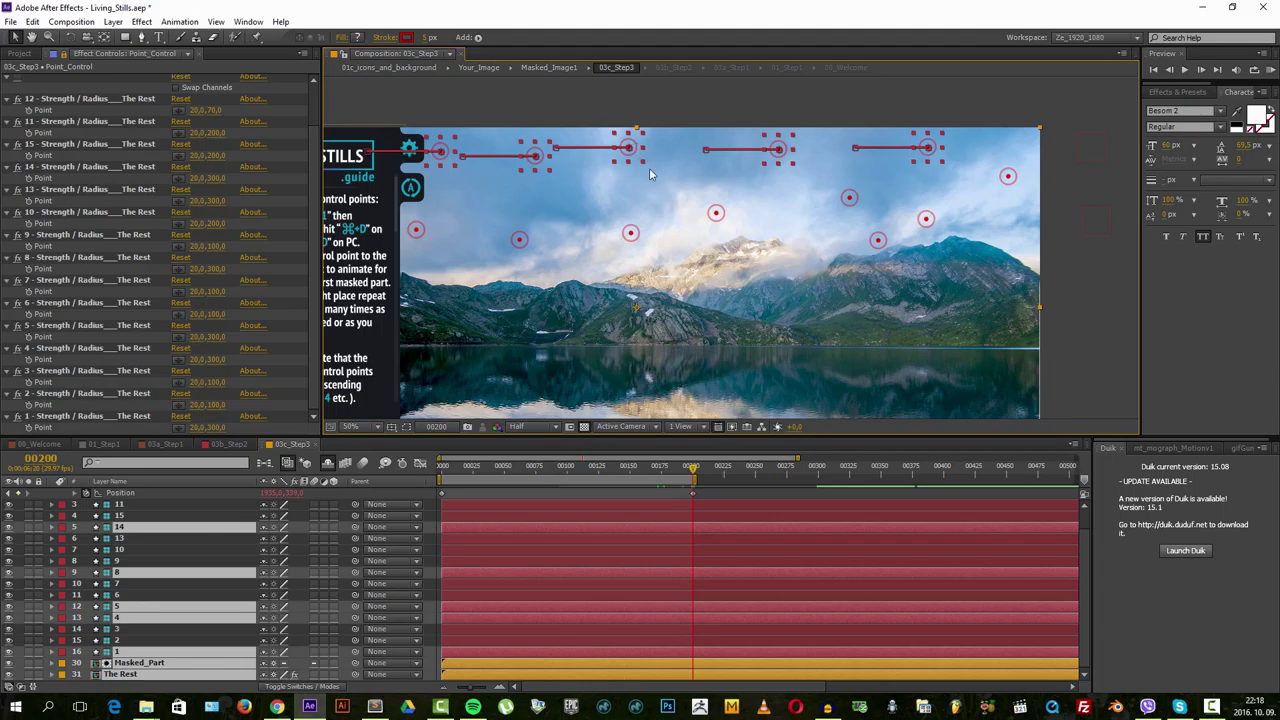
key(comma)
key(comma)
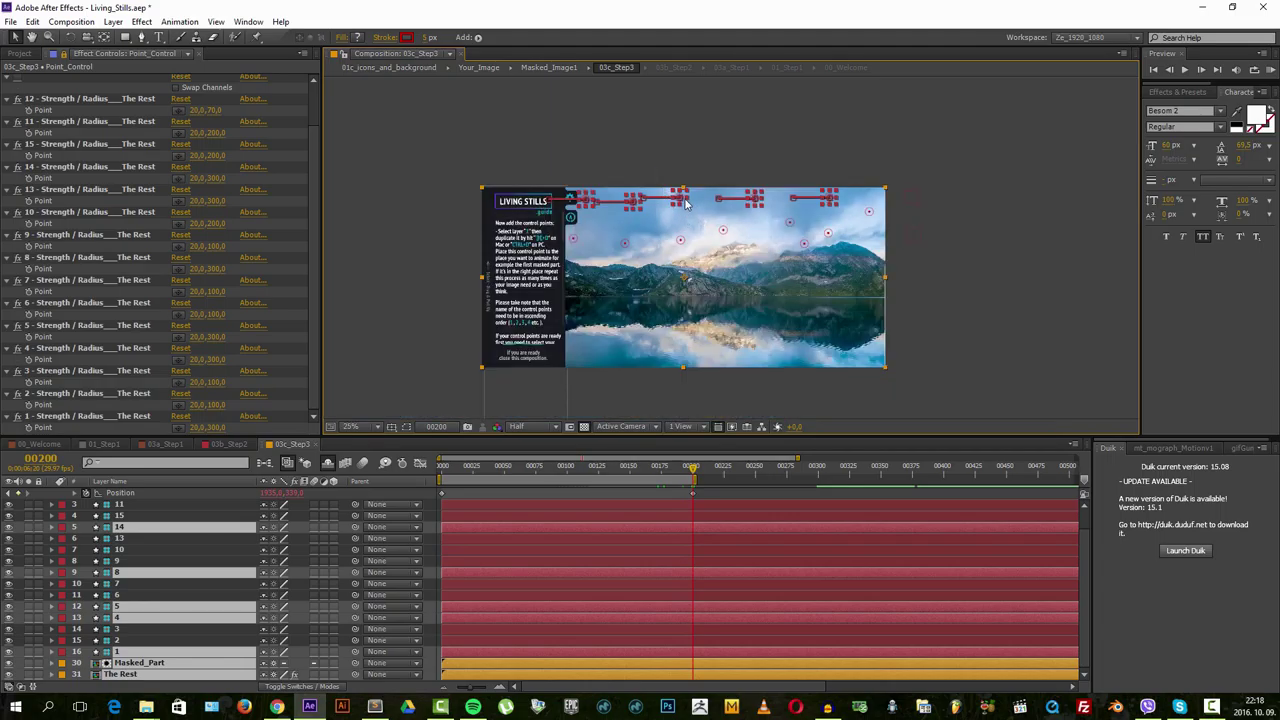
click(350, 426)
click(362, 551)
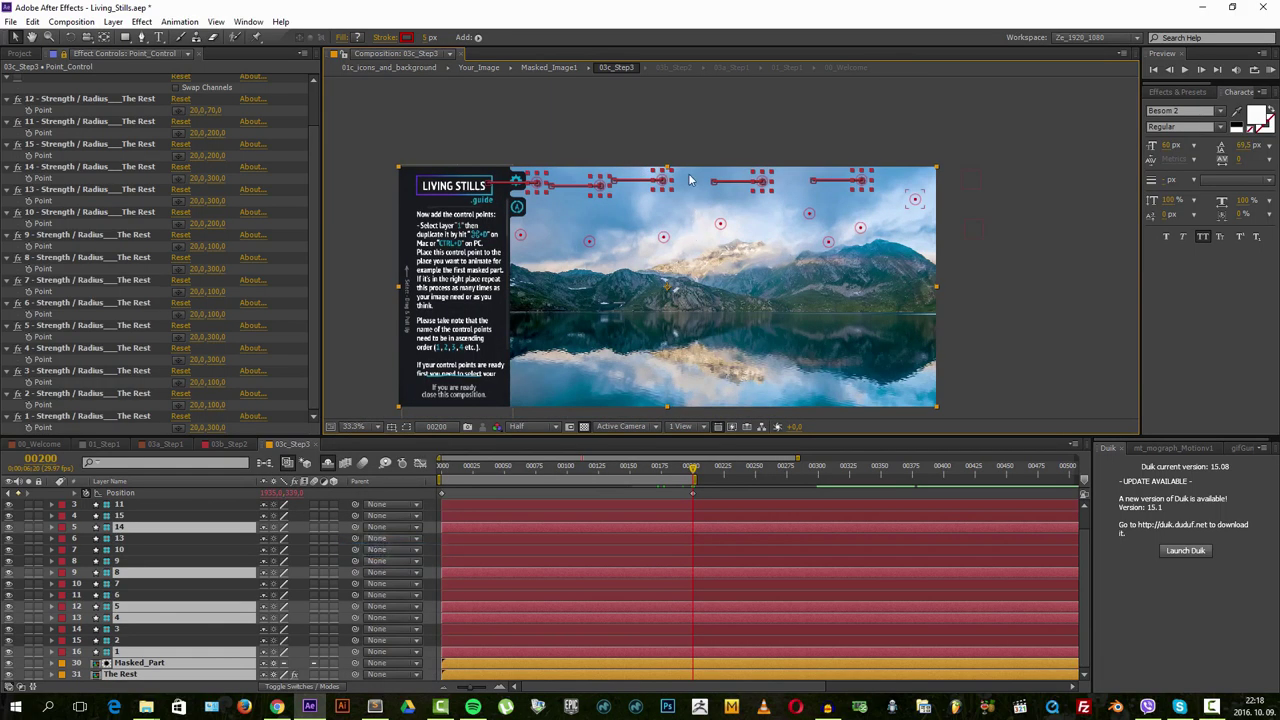
drag(668, 180, 817, 180)
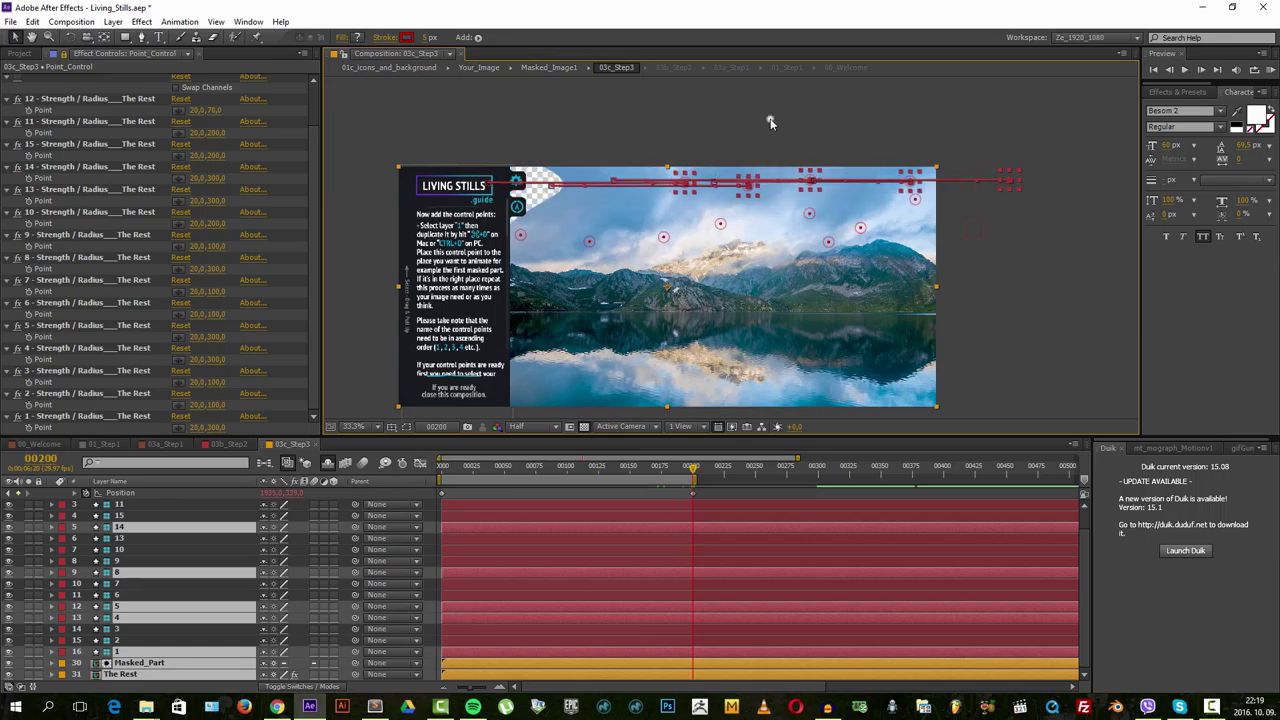
- Move control point 14 back left to the image's top-left edge
click(651, 106)
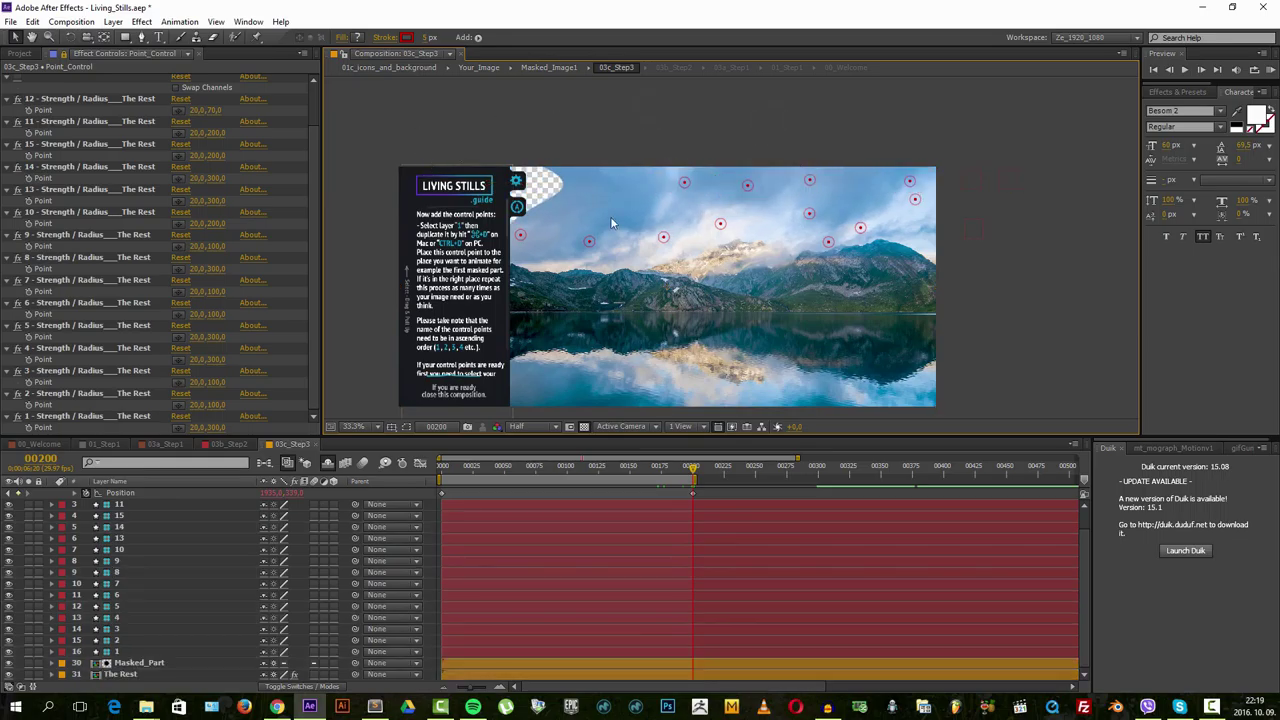
click(686, 184)
drag(595, 190, 516, 182)
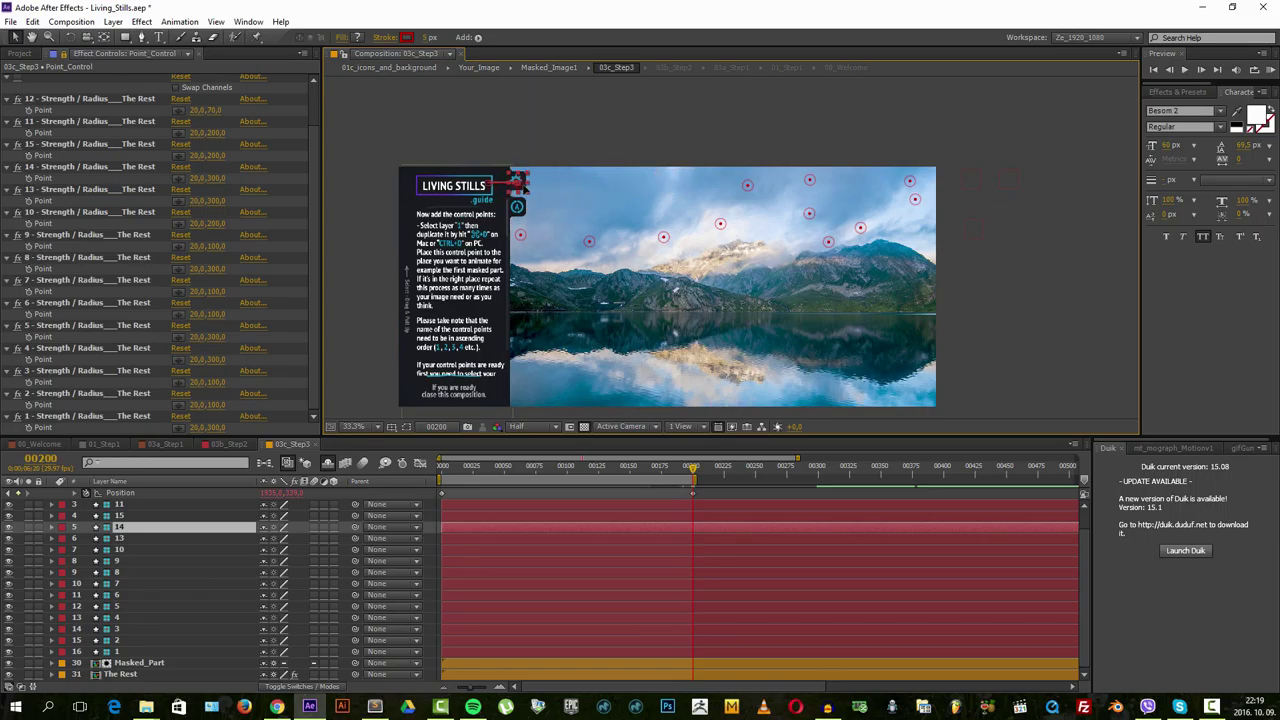
drag(576, 182, 539, 180)
key(Return)
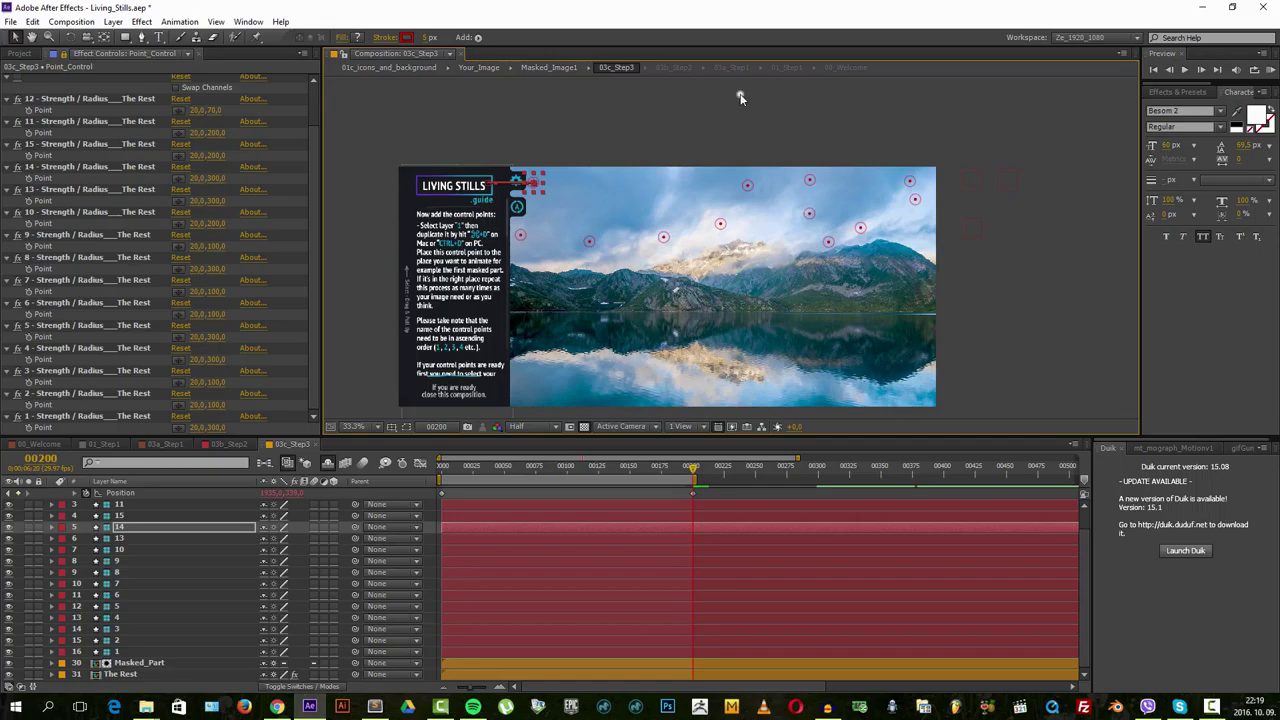
click(740, 97)
mouse_move(690, 467)
mouse_down()
mouse_move(515, 467)
mouse_move(697, 468)
mouse_up()
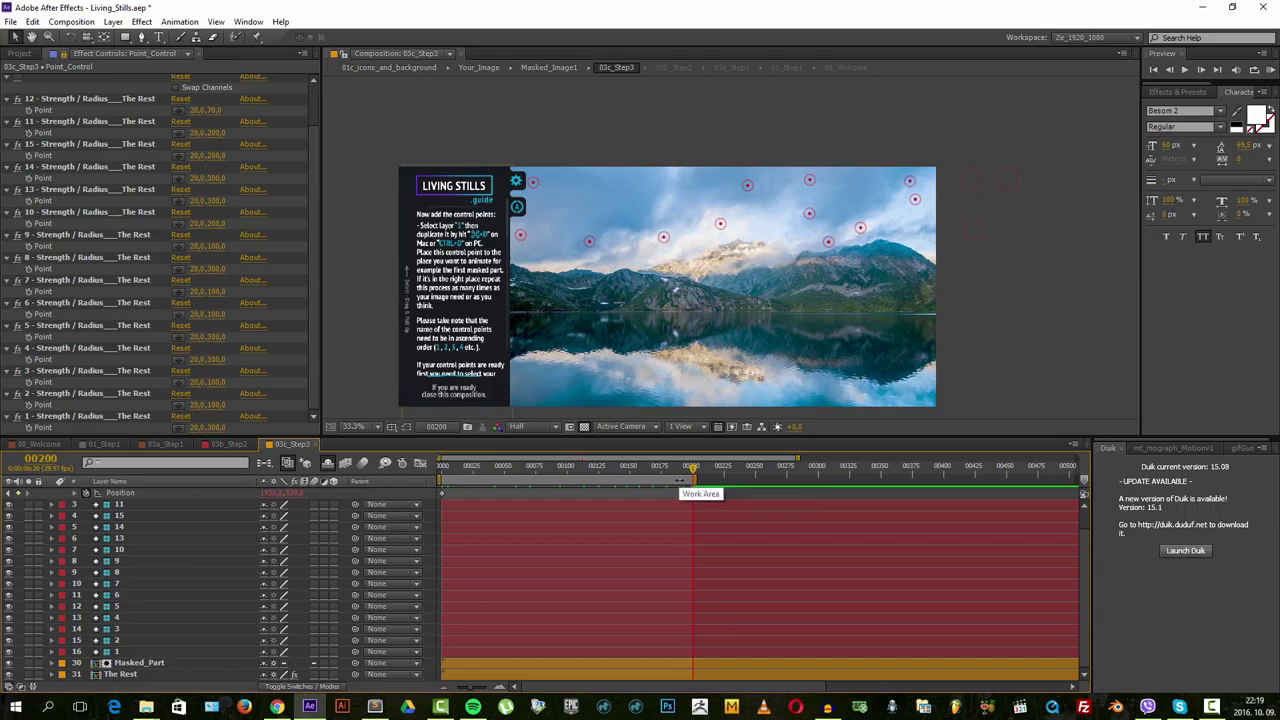
drag(445, 467, 689, 472)
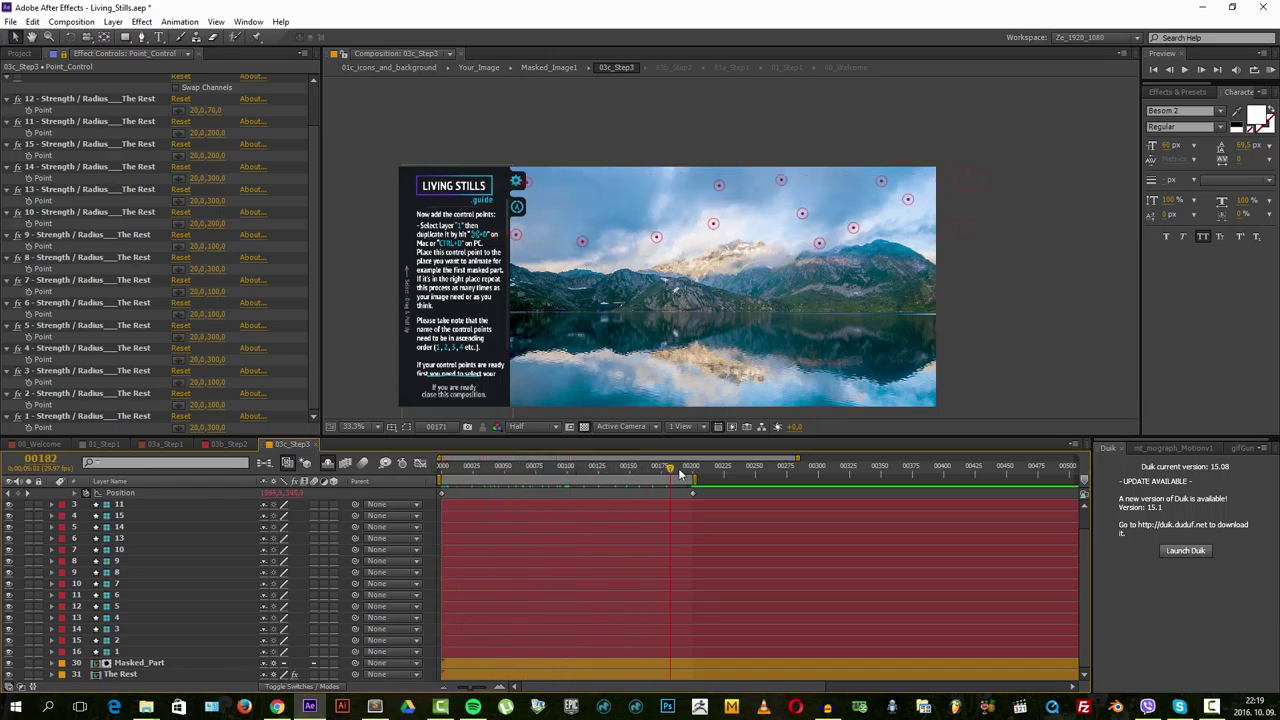
- At frame 200, move the control points of layers 11 and 9 further right
drag(689, 472, 631, 468)
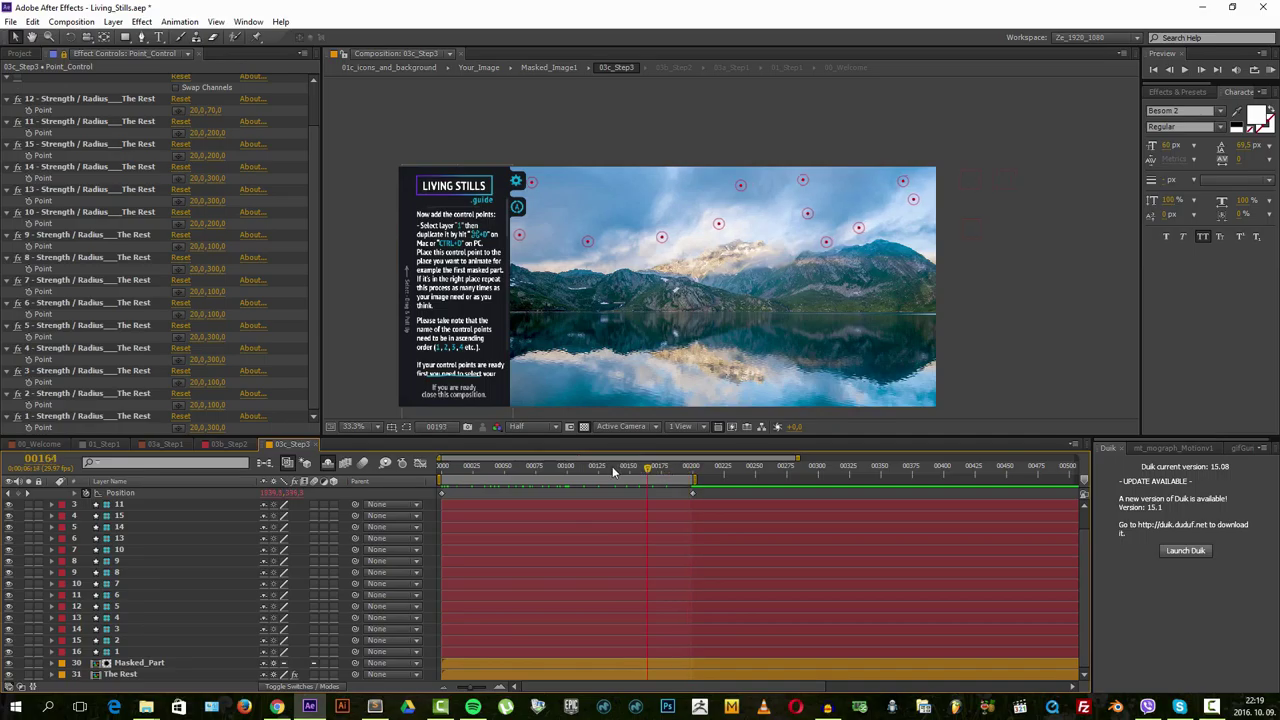
click(692, 467)
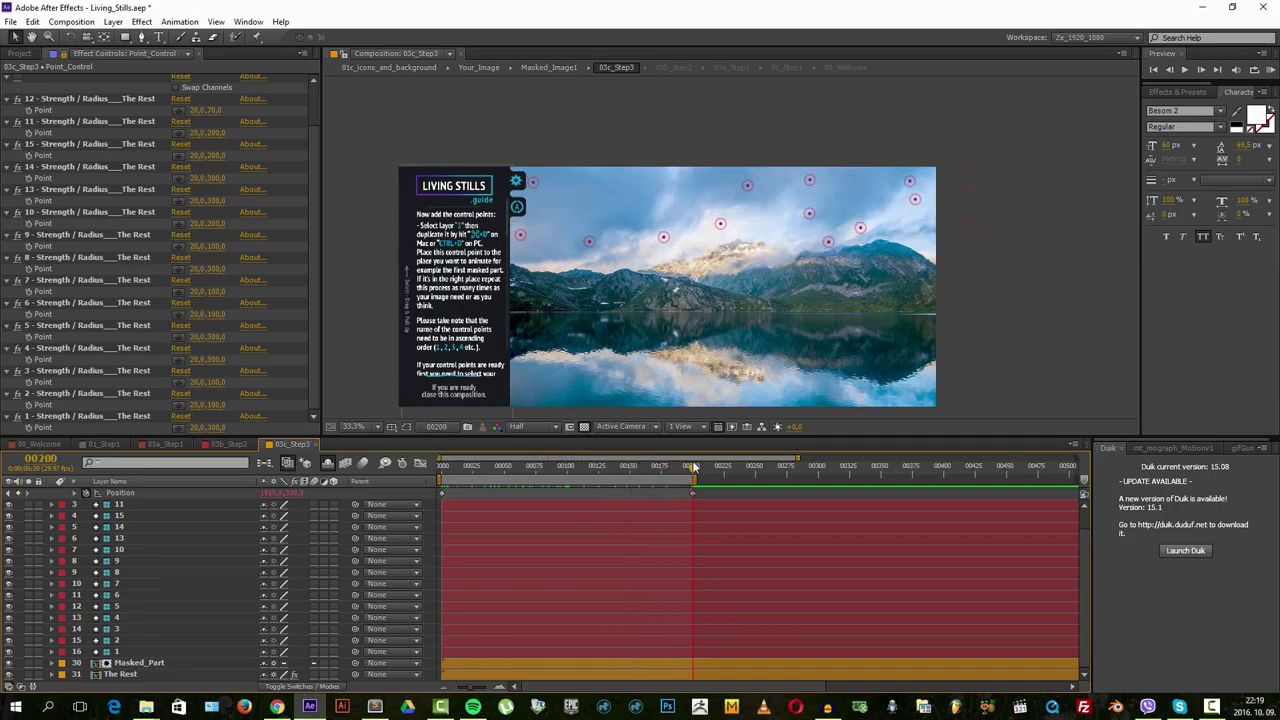
click(963, 232)
shift+click(865, 230)
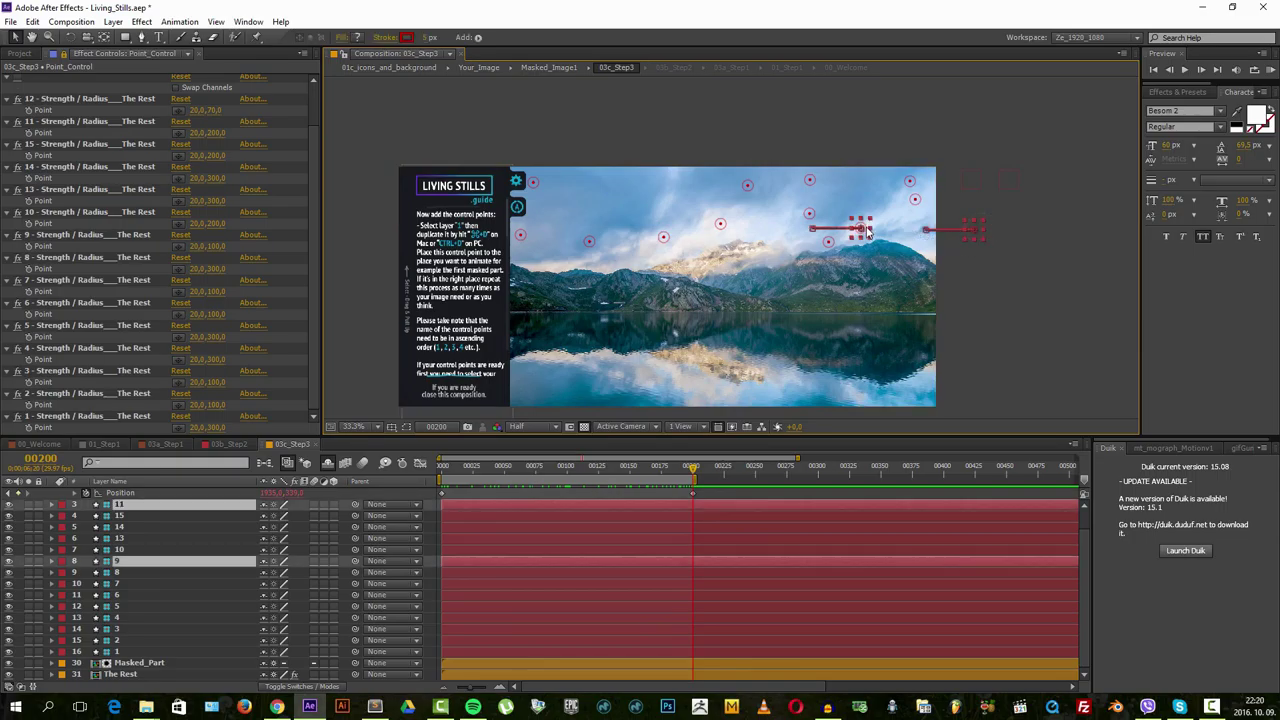
drag(865, 230, 950, 228)
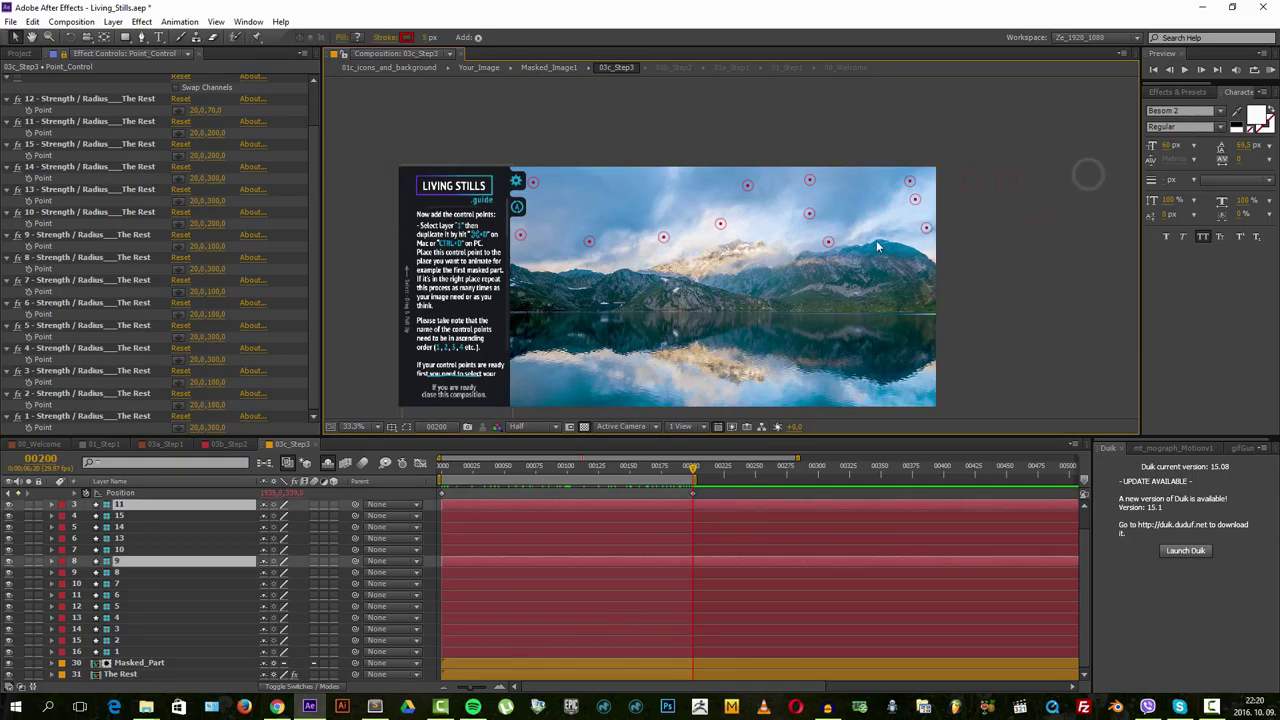
click(1088, 171)
- Shift the control points of layers 7, 6, 14 and the next point to their left rightward
click(811, 215)
drag(824, 214, 854, 214)
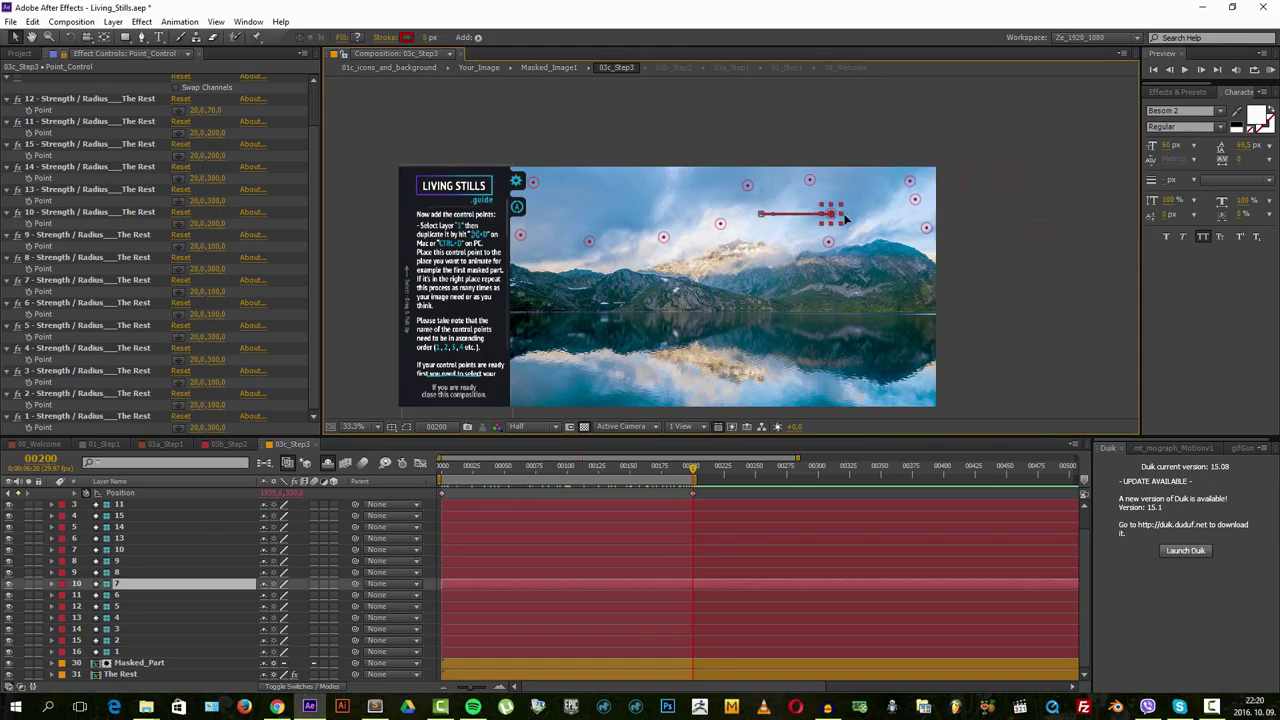
click(722, 222)
drag(757, 229, 782, 228)
click(665, 238)
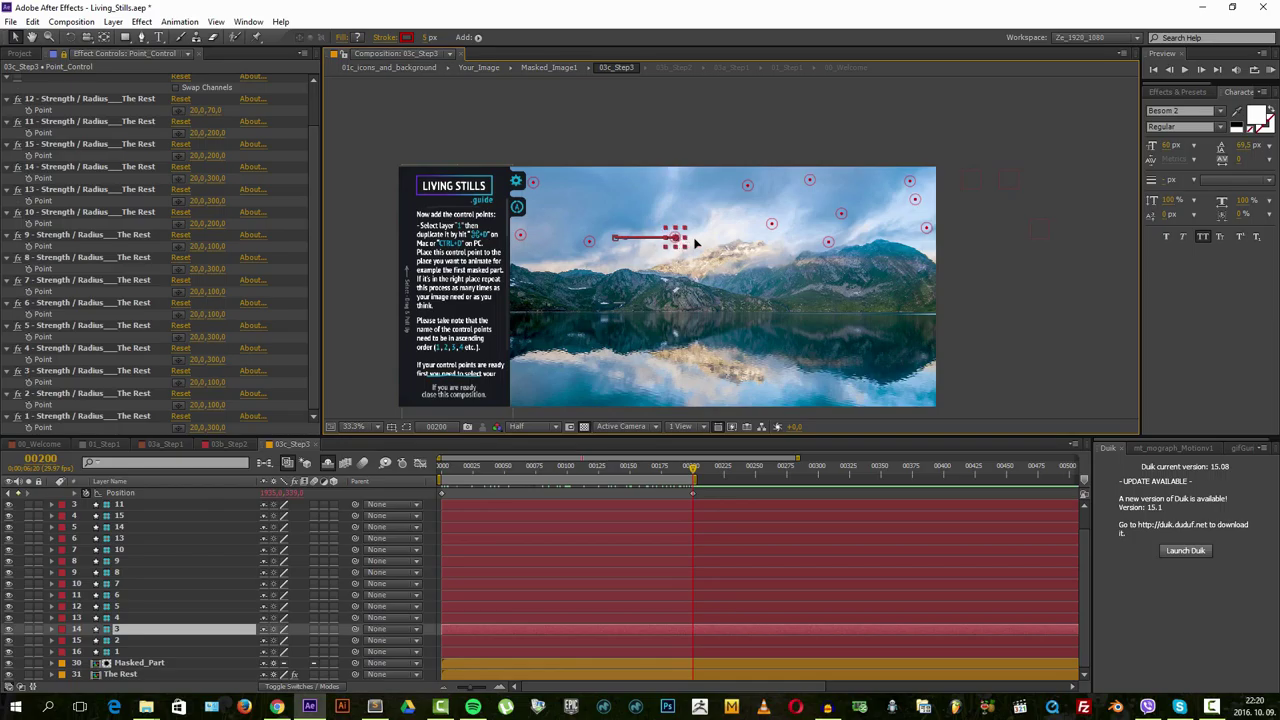
drag(696, 243, 724, 243)
click(590, 242)
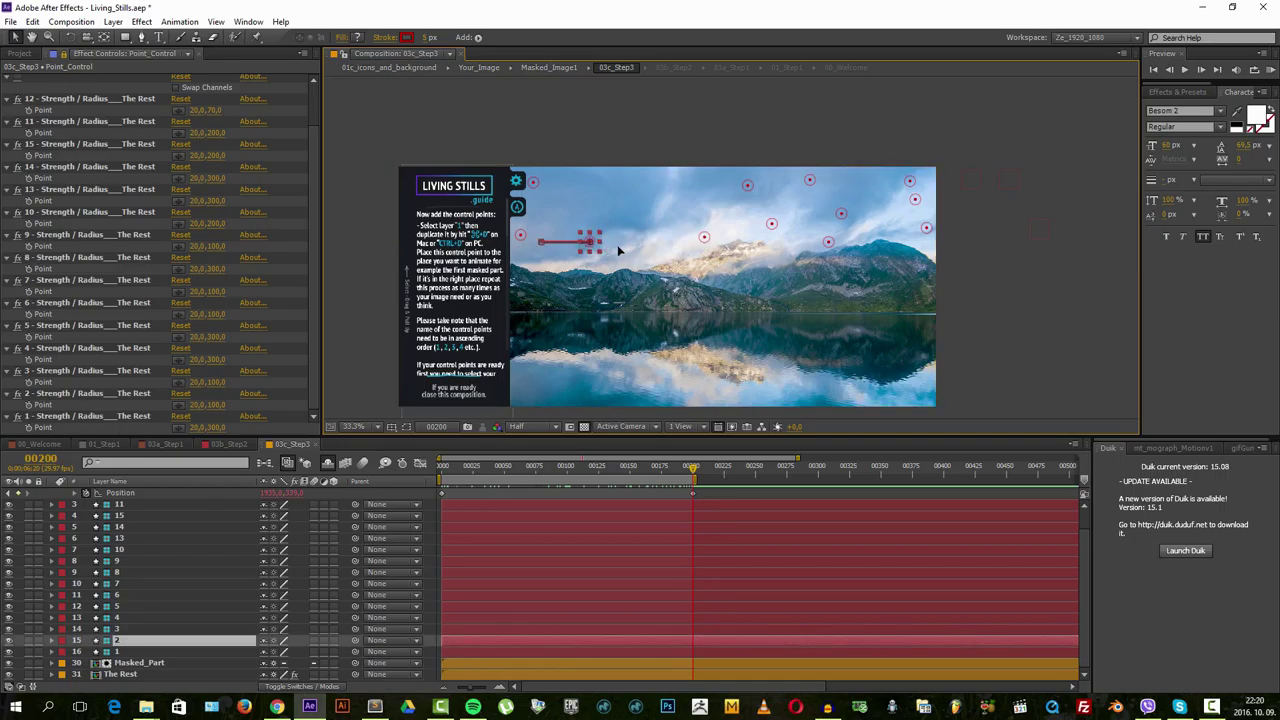
drag(619, 251, 667, 251)
click(524, 238)
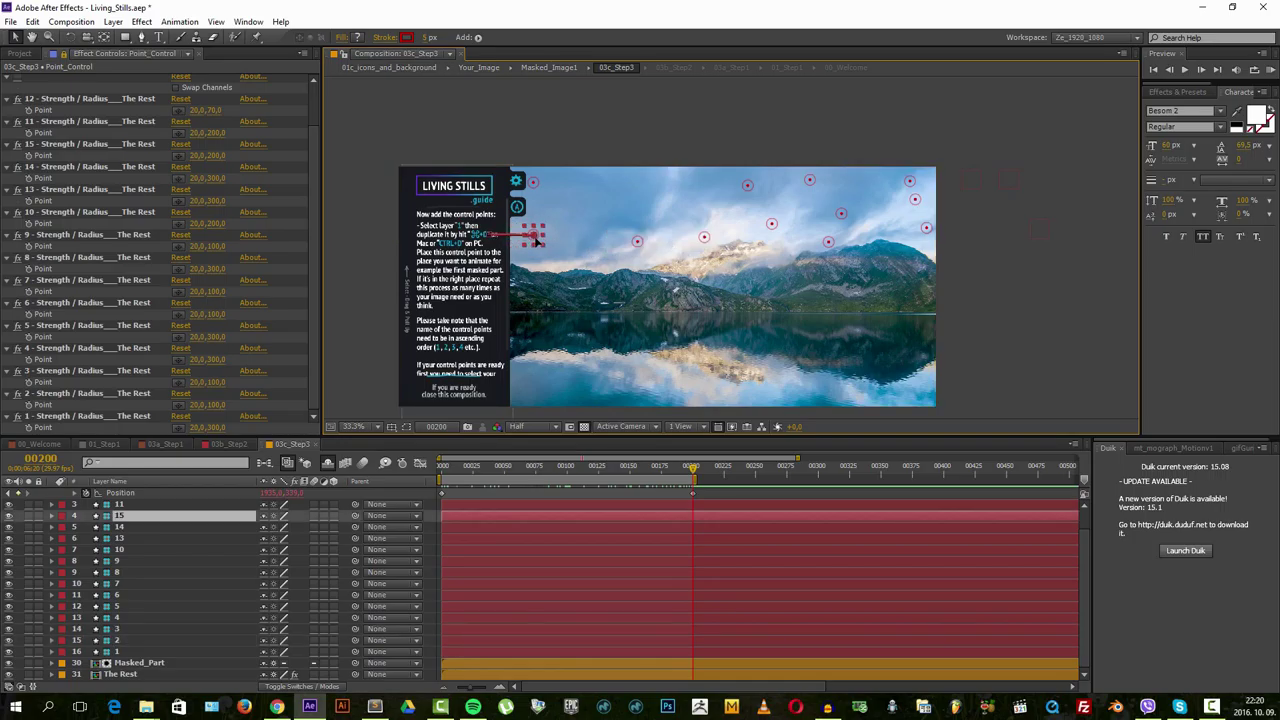
click(1073, 306)
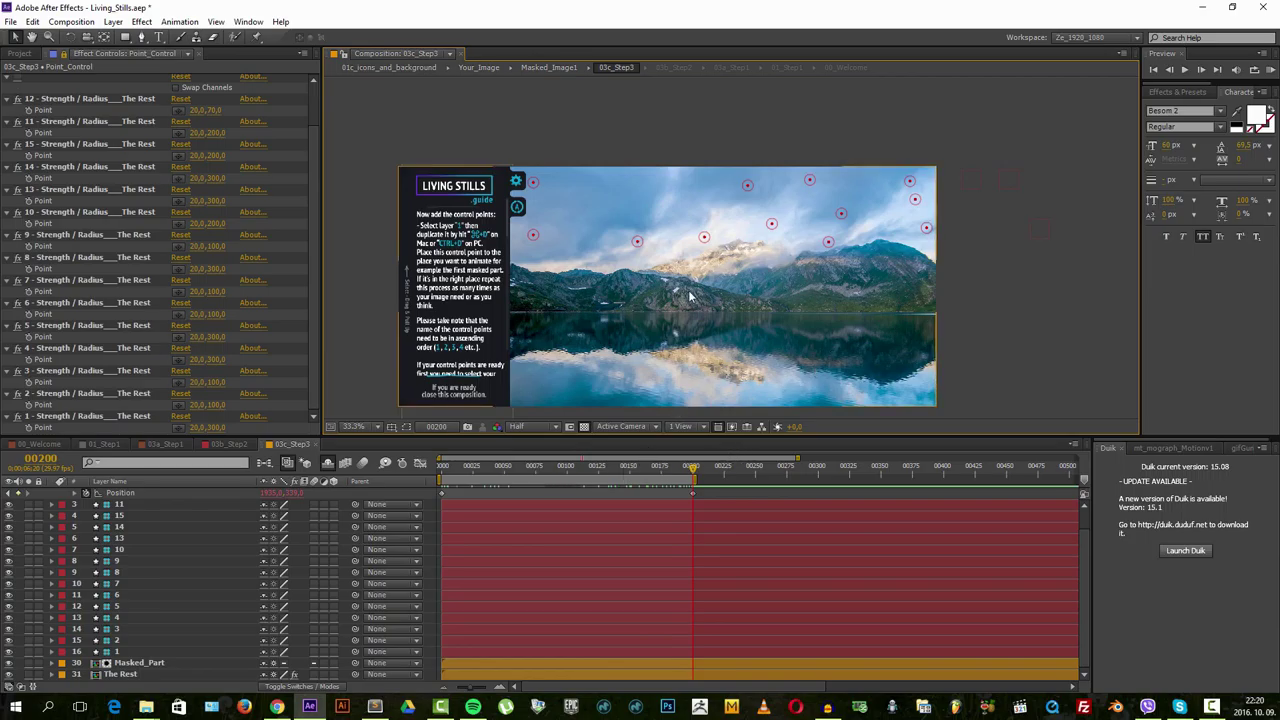
- Set the composition view to 50% and switch to the 03b_Step2 composition
click(353, 426)
click(370, 562)
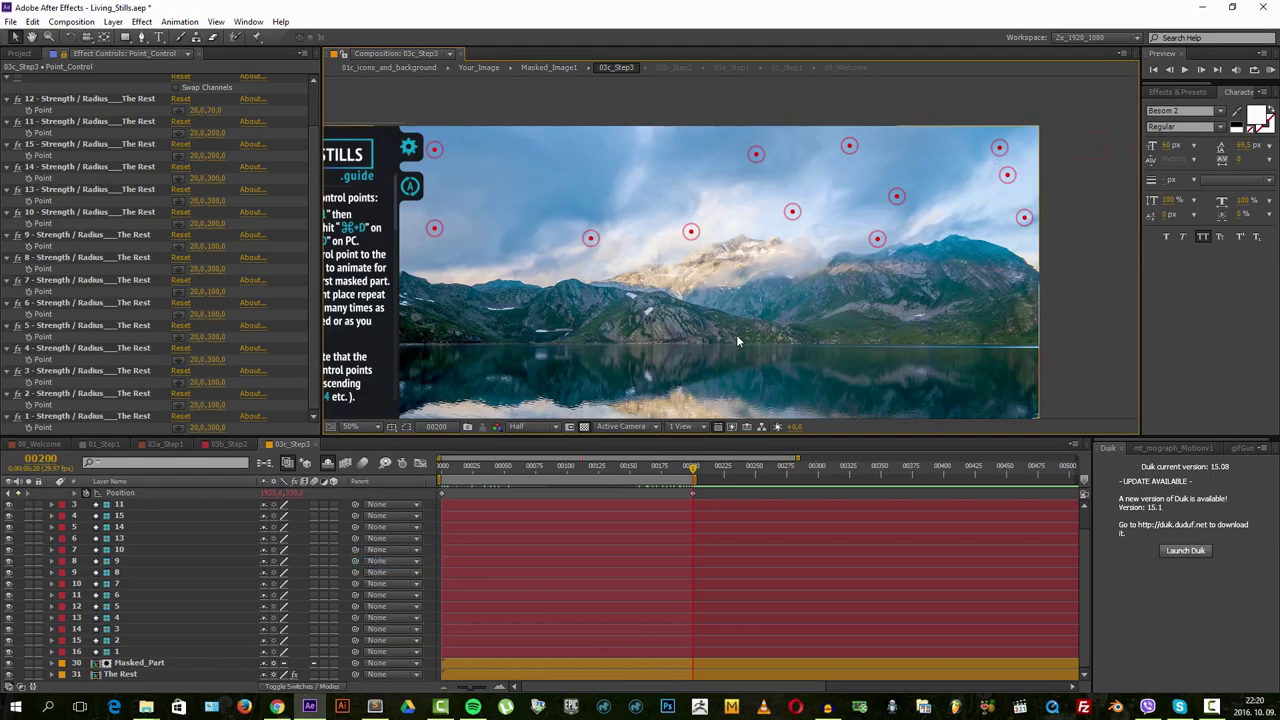
scroll(736, 334, down, 2)
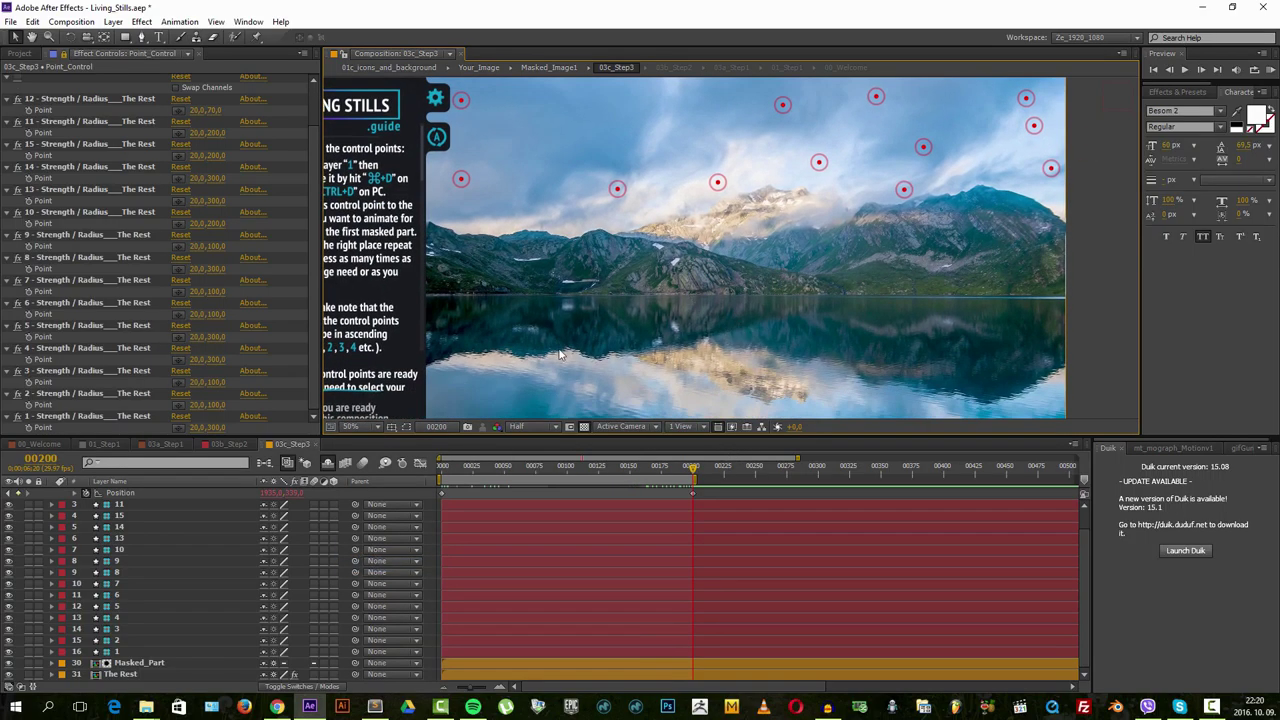
click(234, 444)
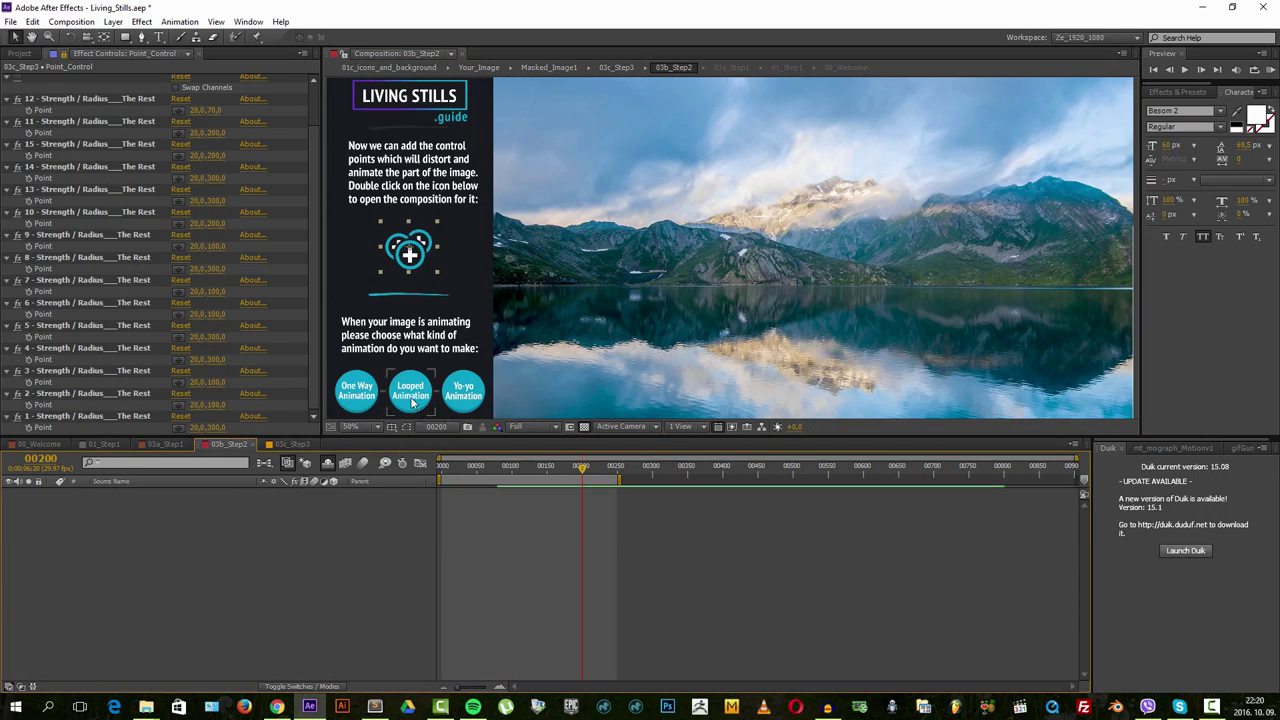
- Choose Looped Animation and set the loop transition slider to 99
double_click(411, 396)
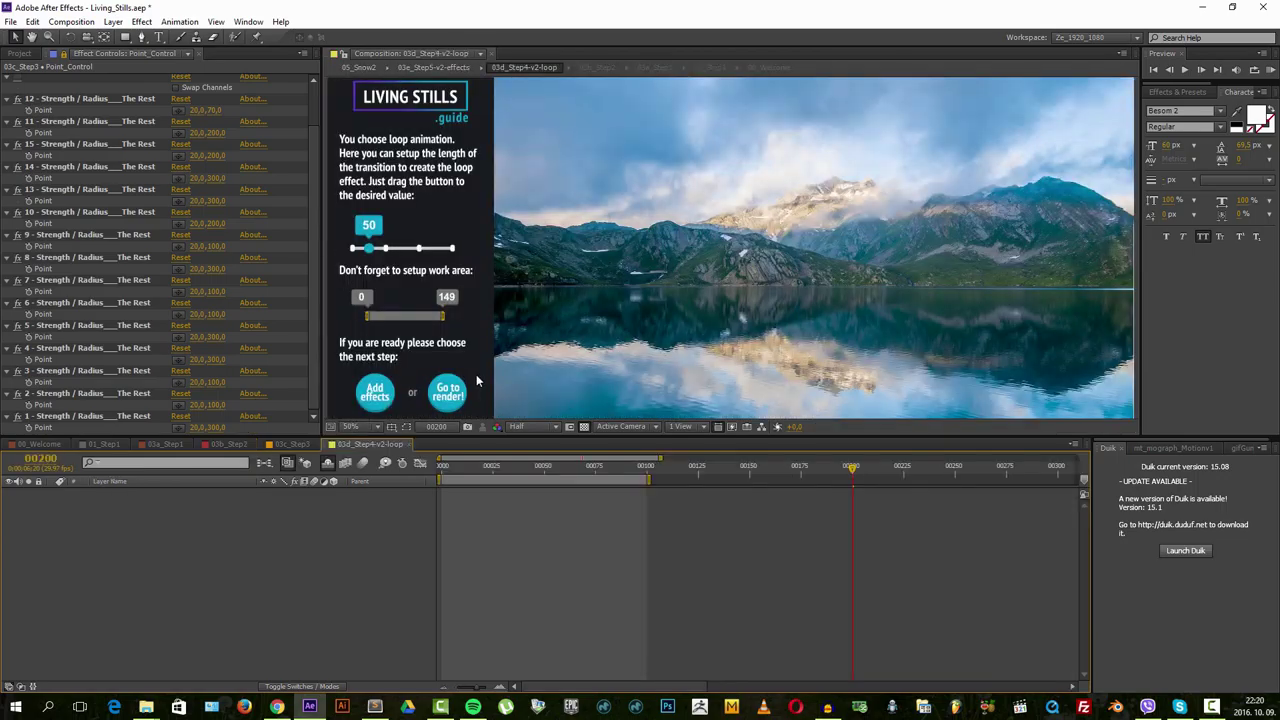
click(369, 248)
drag(369, 248, 386, 250)
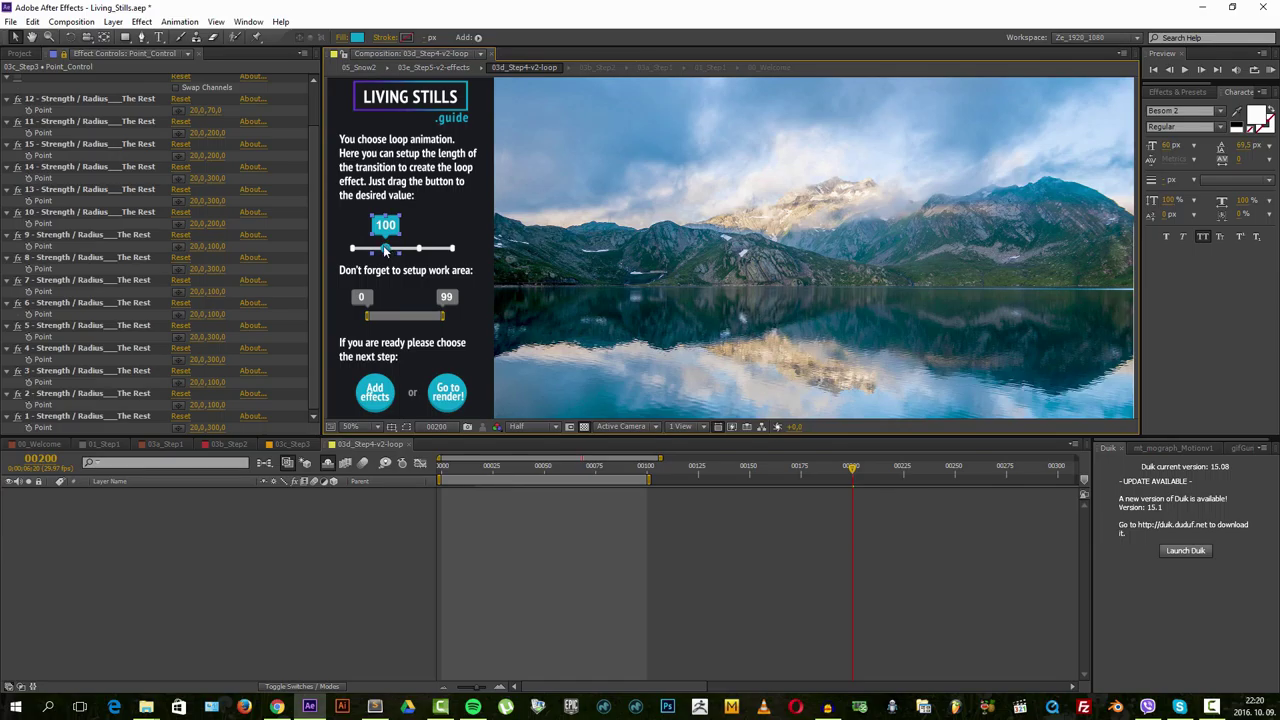
scroll(383, 248, up, 2)
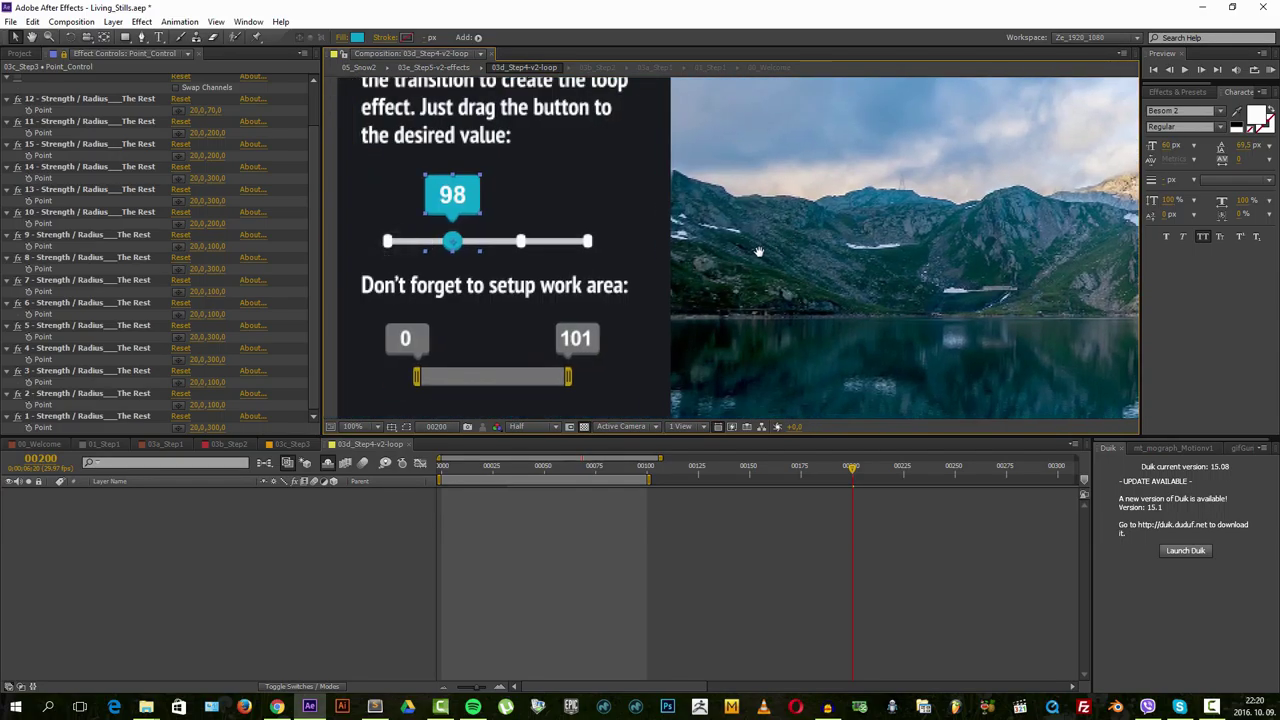
scroll(752, 291, down, 2)
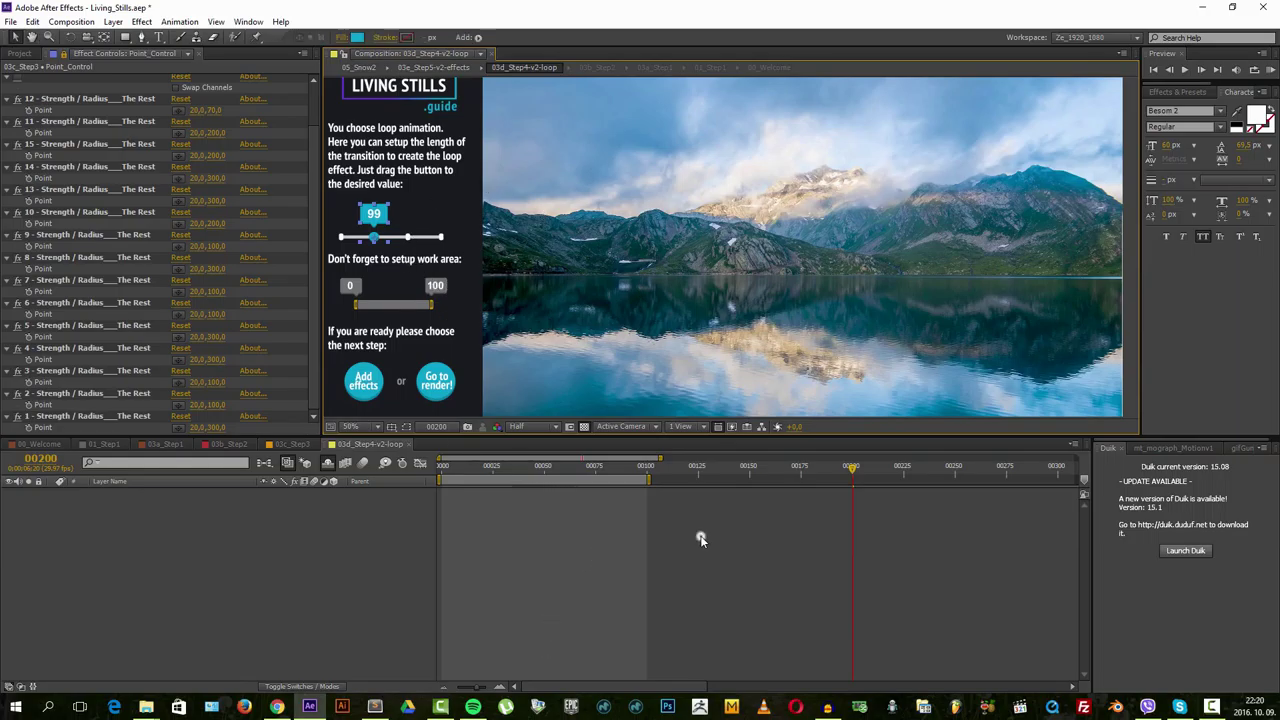
- RAM-preview the loop from frame 98 and enlarge the composition viewer
click(645, 466)
mouse_move(860, 214)
mouse_down()
mouse_move(786, 232)
mouse_move(800, 203)
mouse_up()
drag(905, 258, 918, 273)
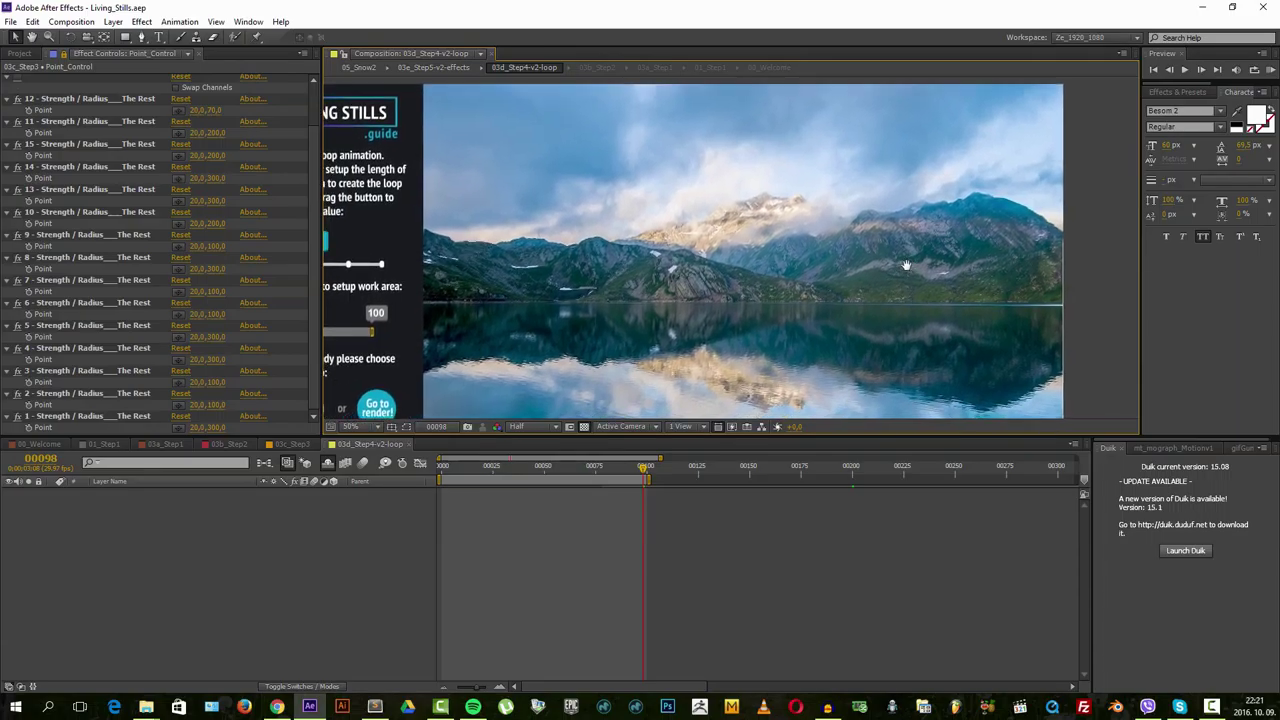
click(1270, 70)
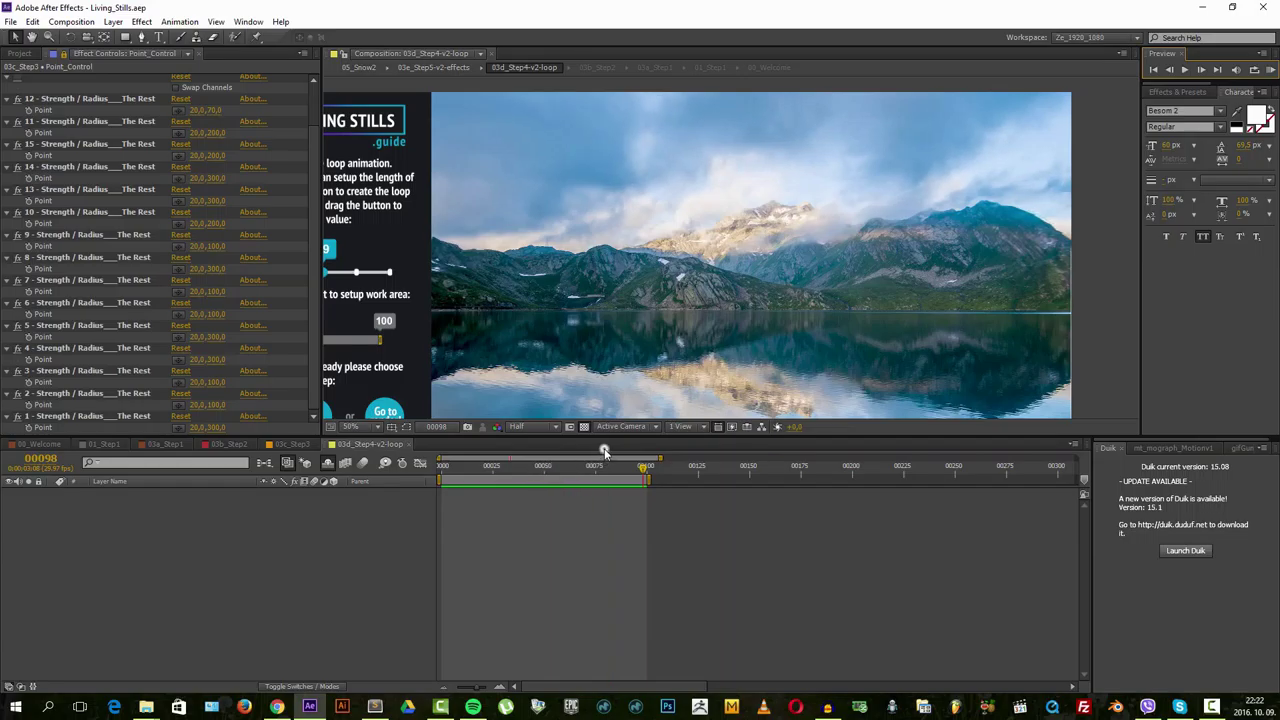
drag(605, 438, 608, 537)
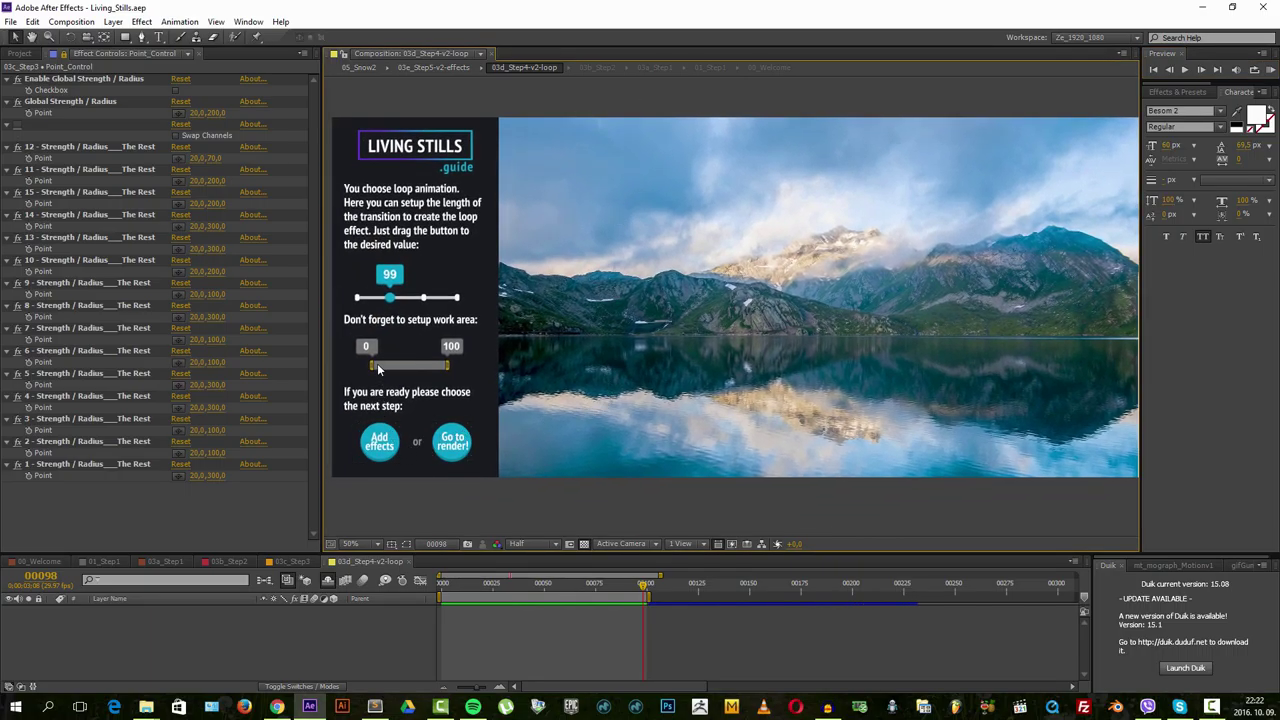
click(388, 455)
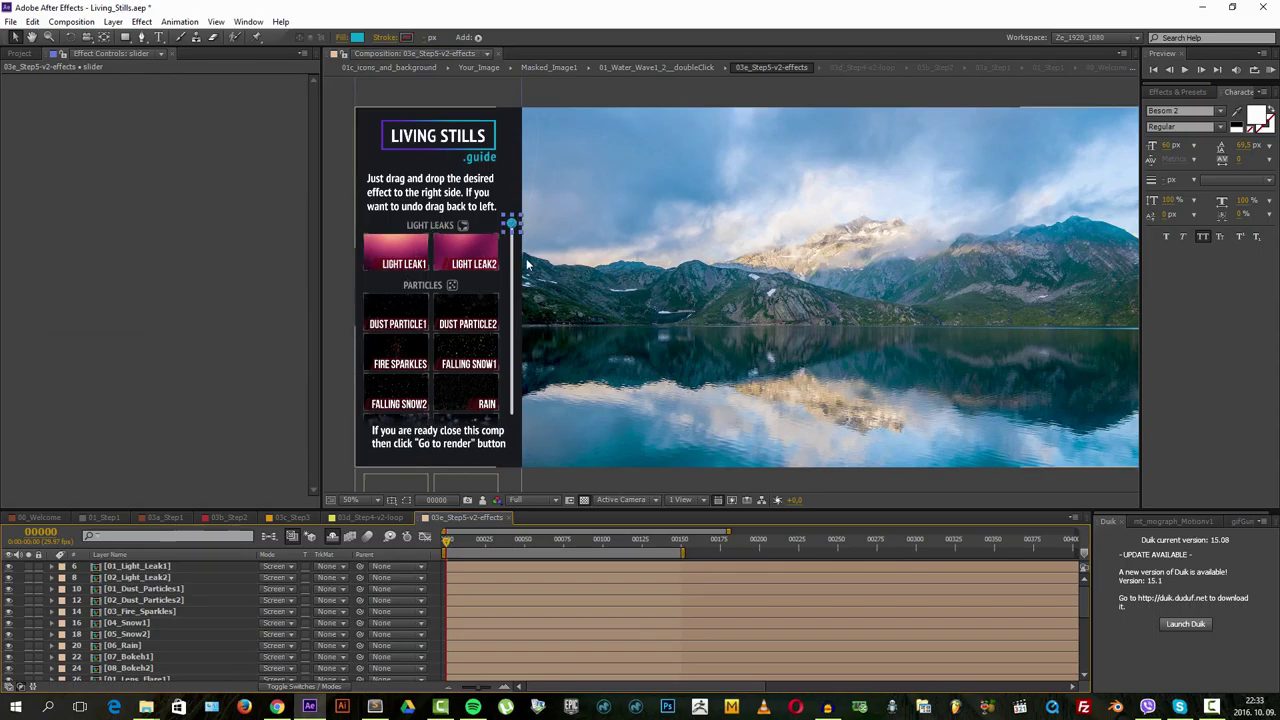
- Try Lens Flare 1 and the Anno1978 and Sunny Beach looks, then undo the flare and pink grade
drag(512, 220, 511, 311)
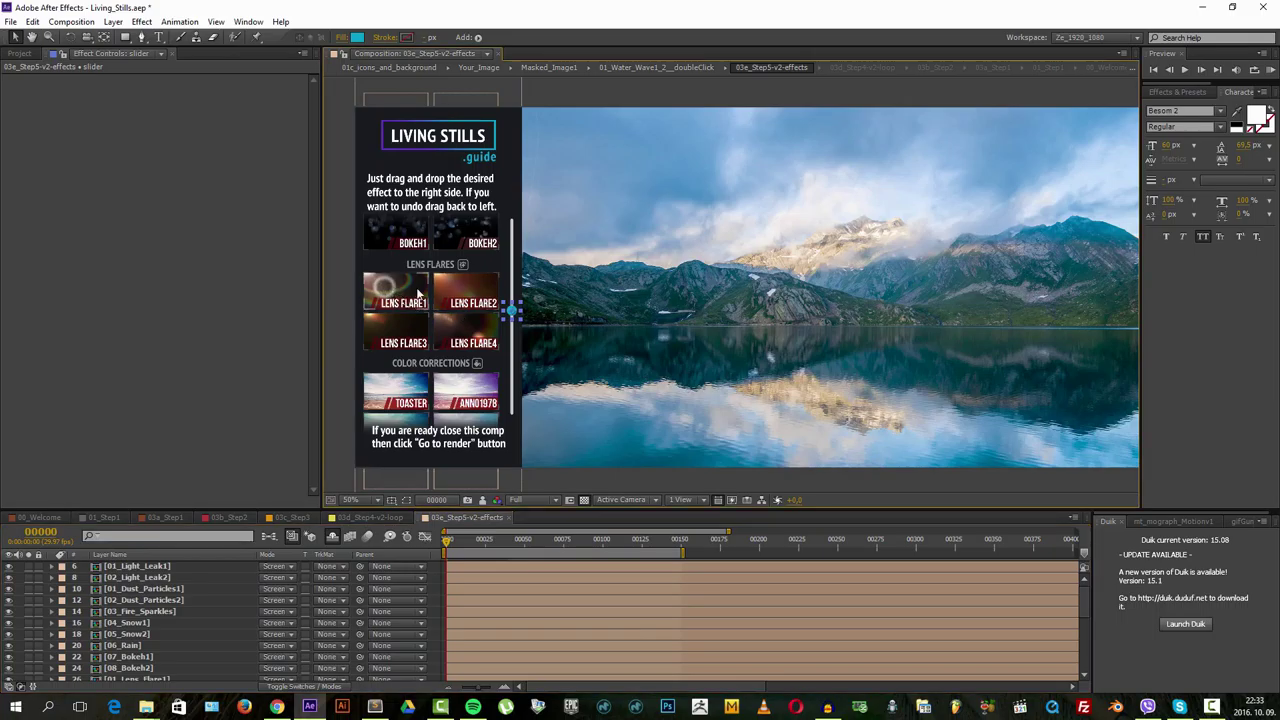
drag(397, 292, 420, 328)
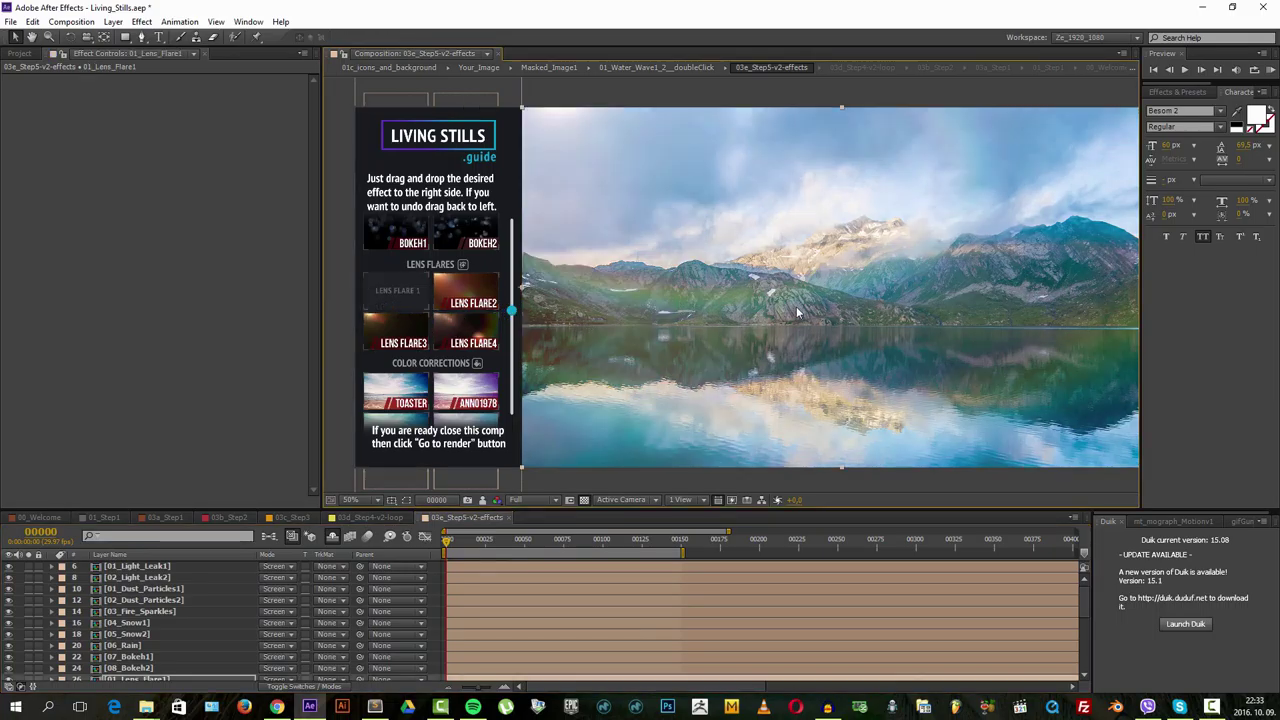
drag(744, 291, 396, 303)
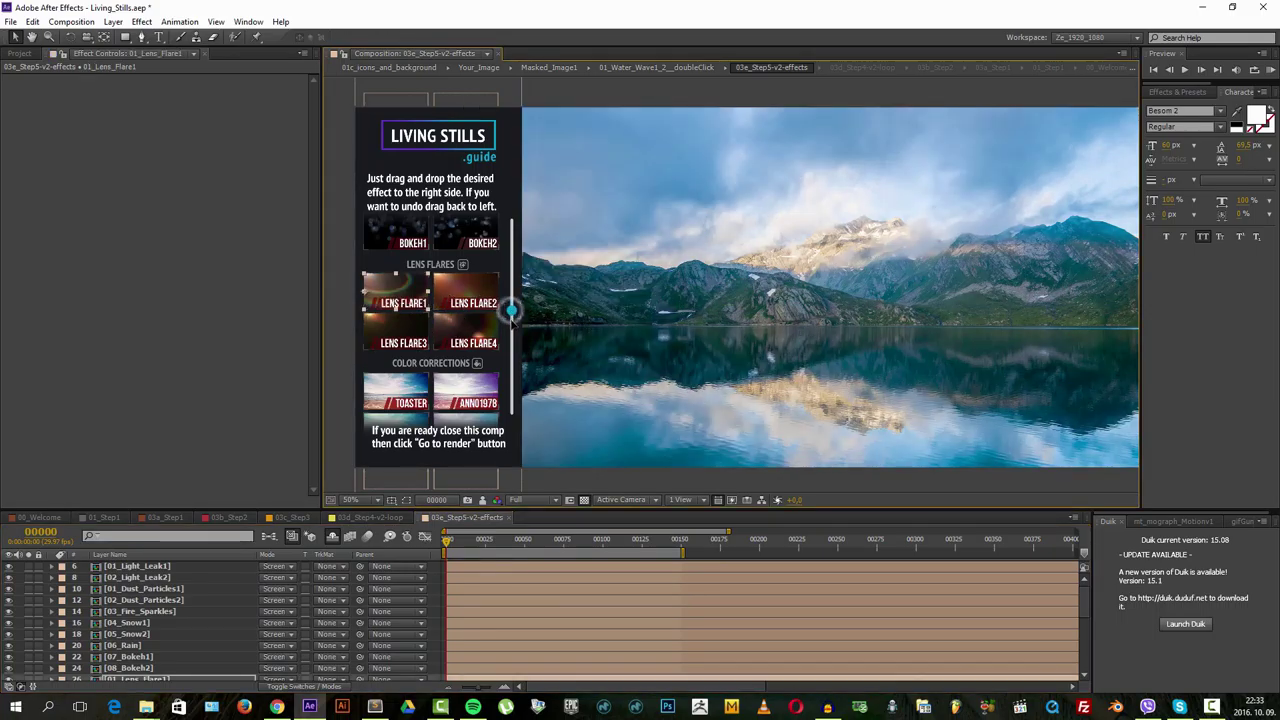
drag(509, 311, 511, 353)
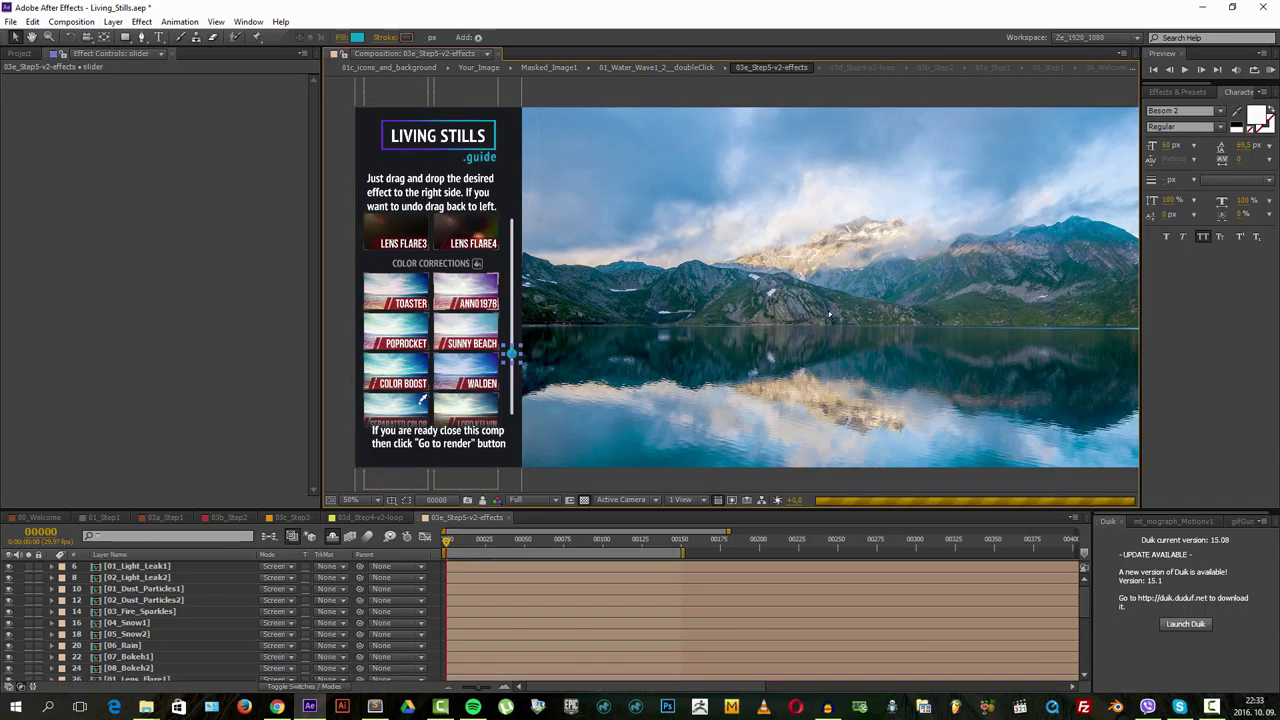
drag(829, 316, 829, 316)
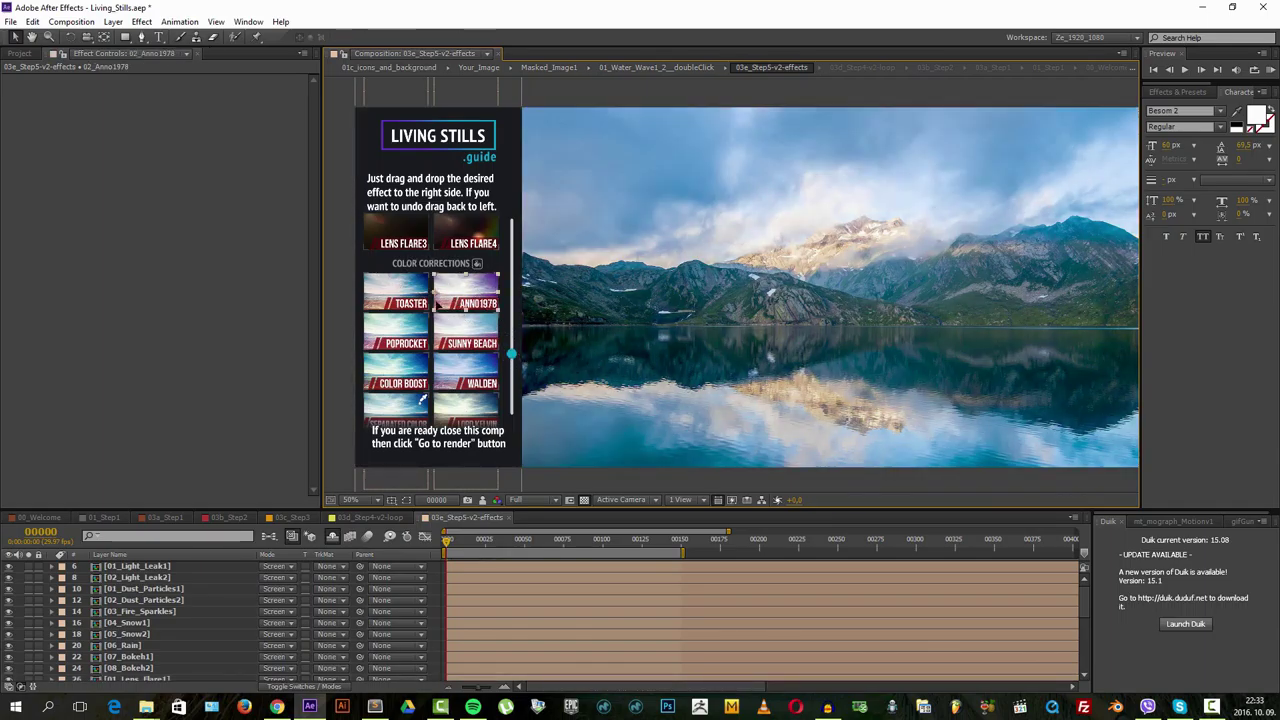
drag(466, 335, 770, 337)
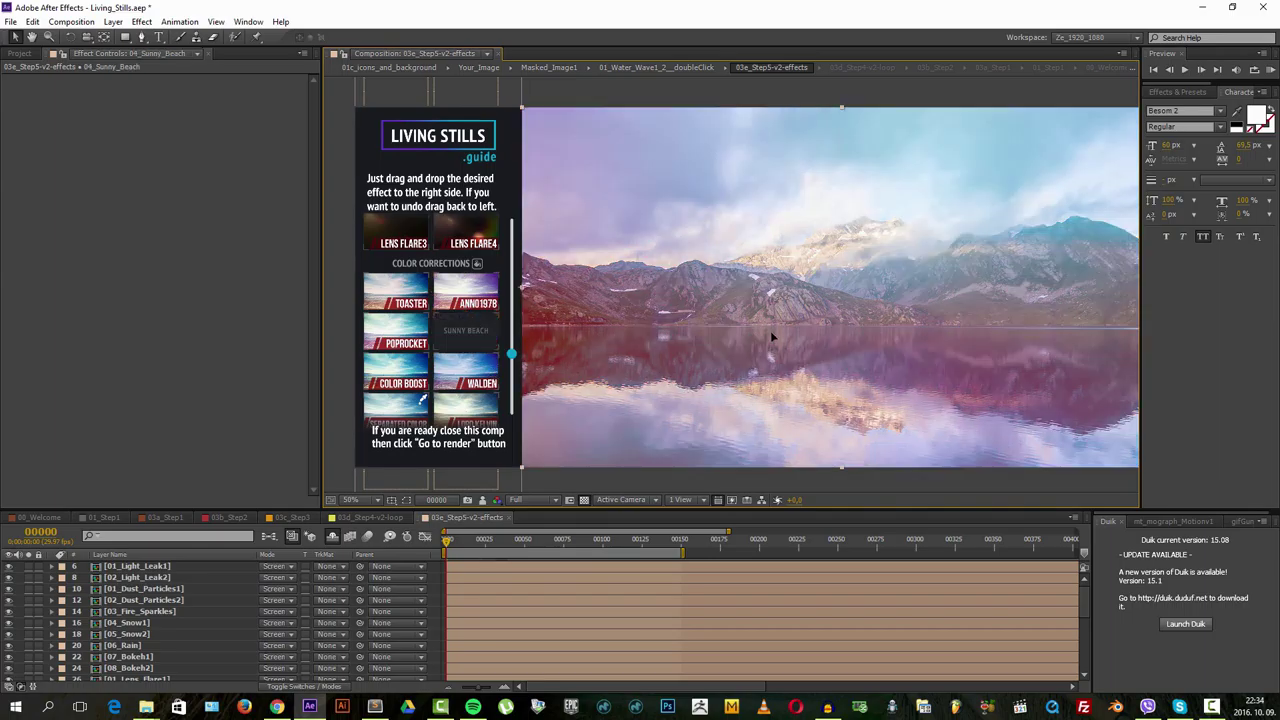
drag(510, 355, 511, 308)
drag(397, 296, 840, 308)
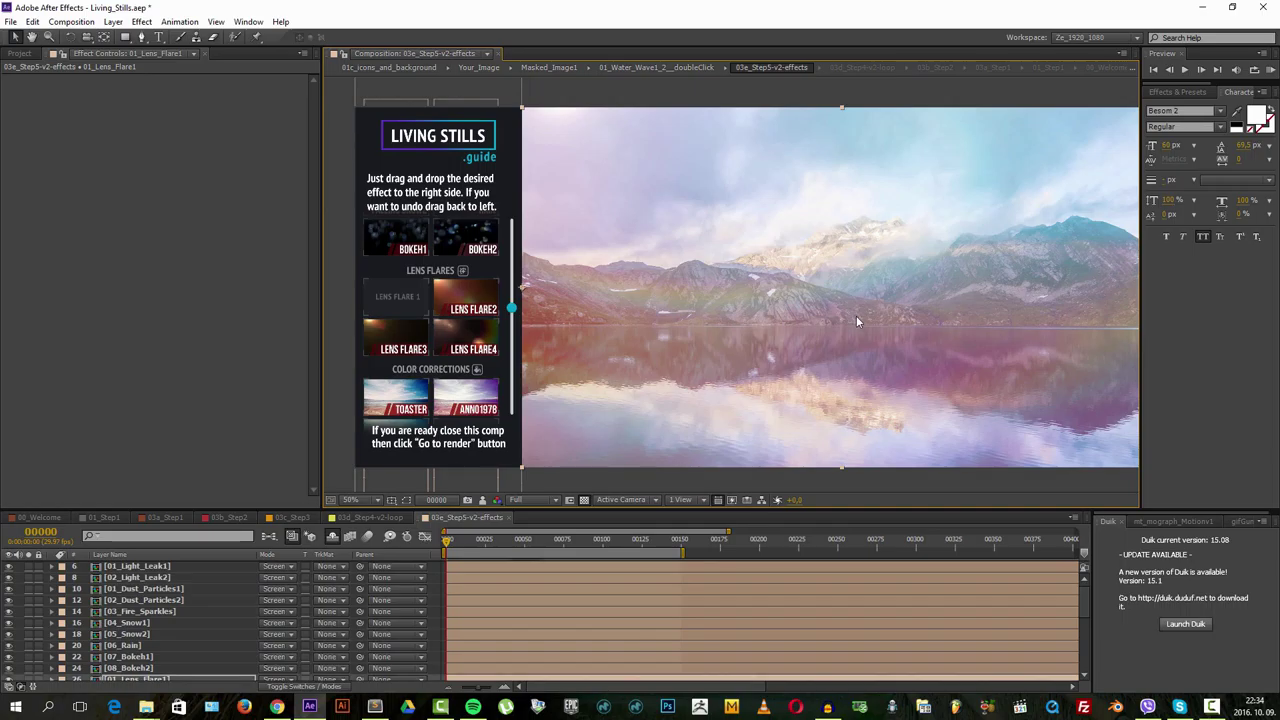
key(ctrl+z)
key(ctrl+z)
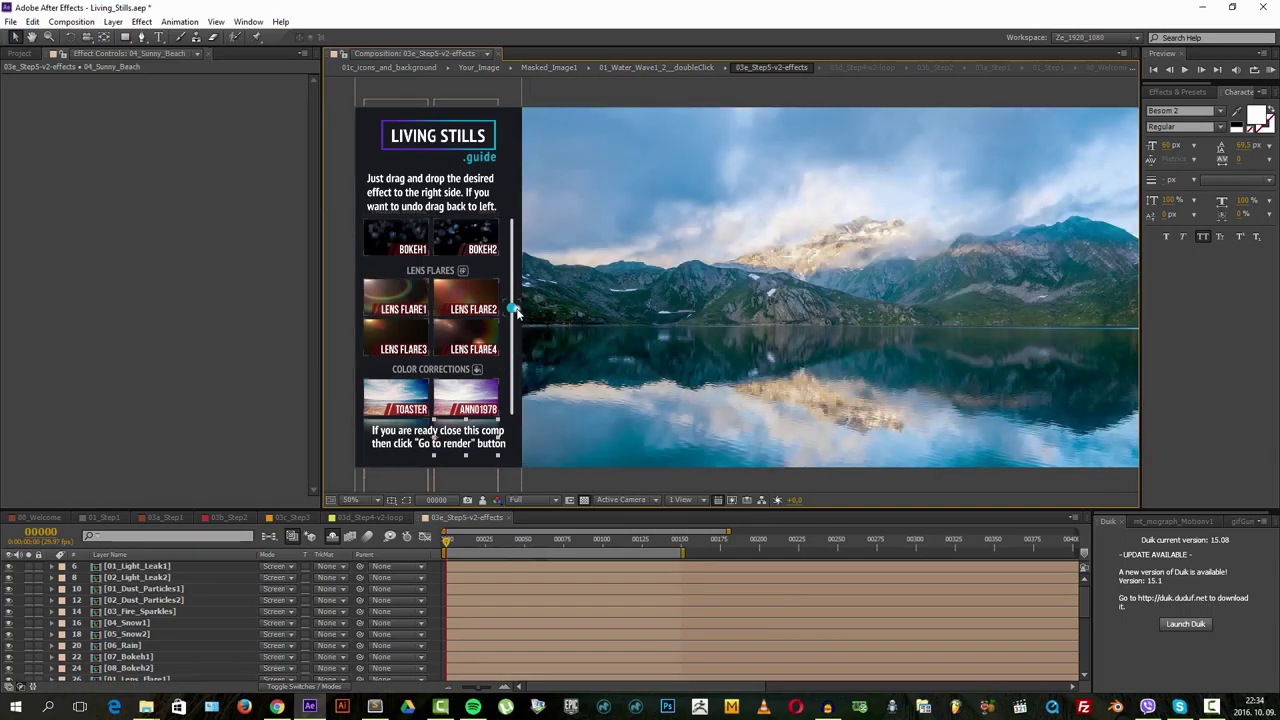
- Apply the WAVES1 Water Wave 1 effect to the lake photo and open its settings composition
drag(511, 309, 515, 418)
click(386, 398)
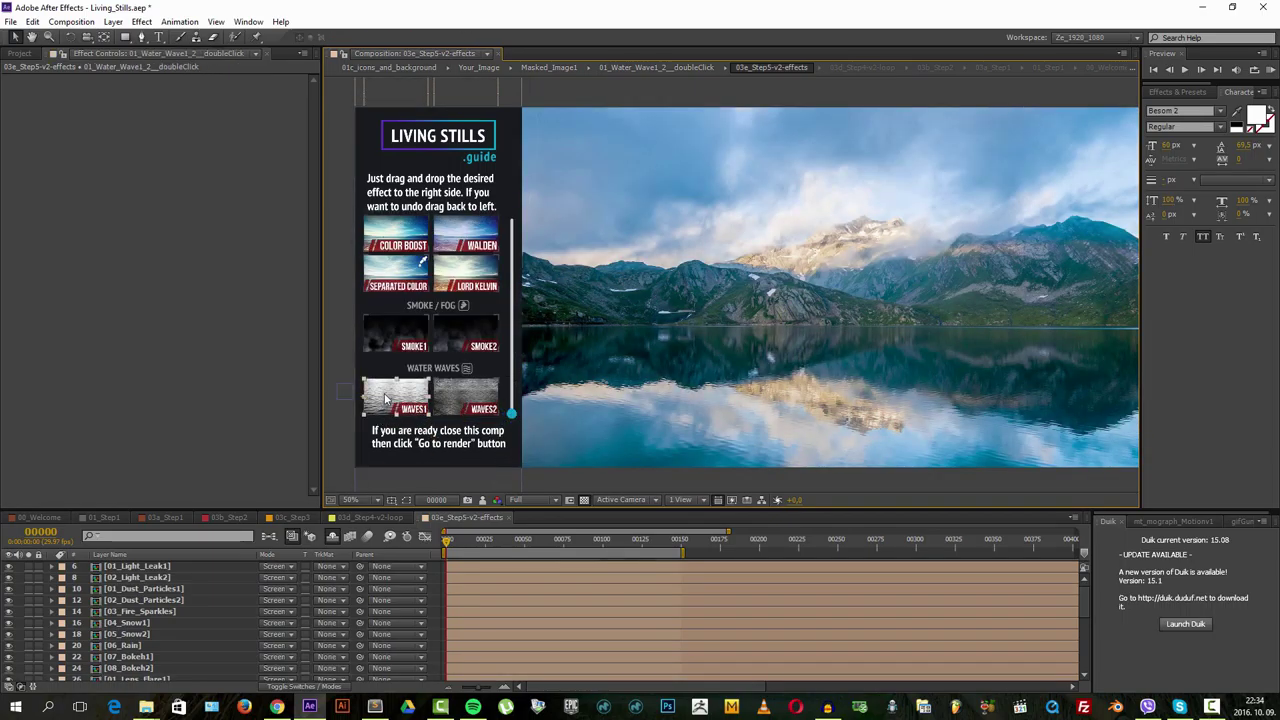
drag(741, 376, 741, 377)
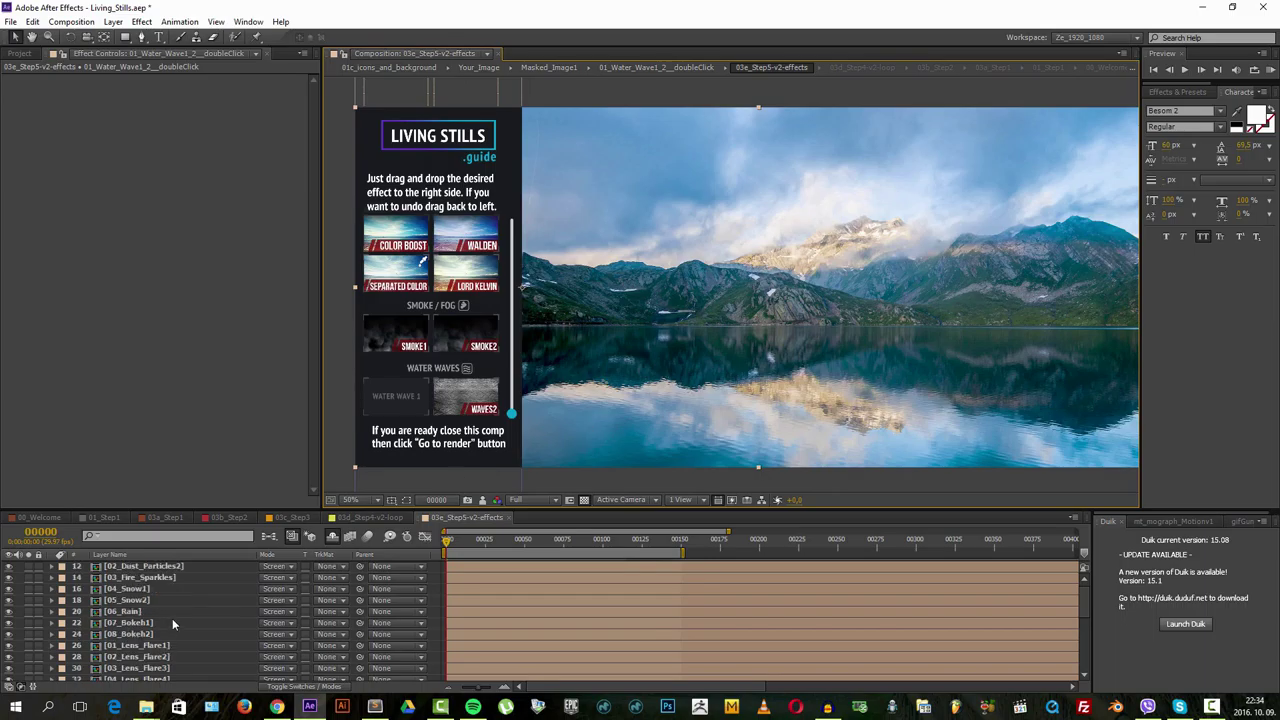
scroll(175, 616, down, 5)
double_click(172, 664)
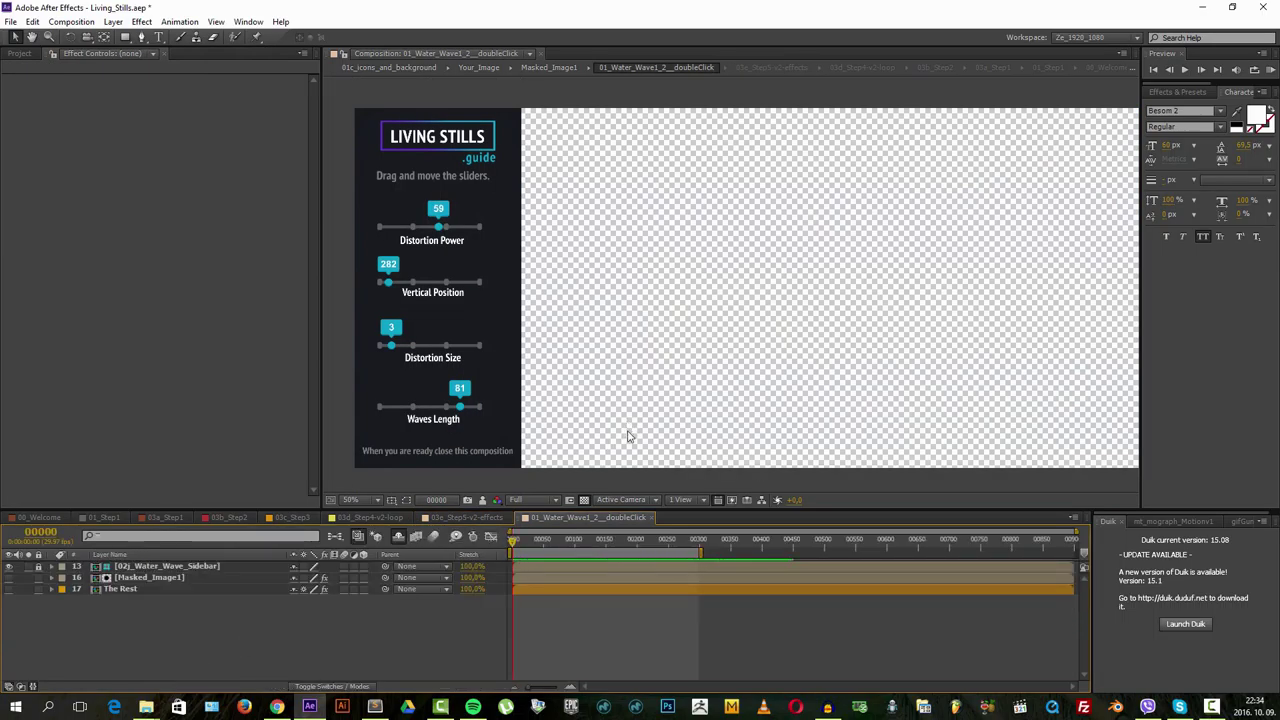
- Show only Masked_Image1 with The Rest hidden, use Half resolution, and lower Waves Length from 81 to 45
click(9, 577)
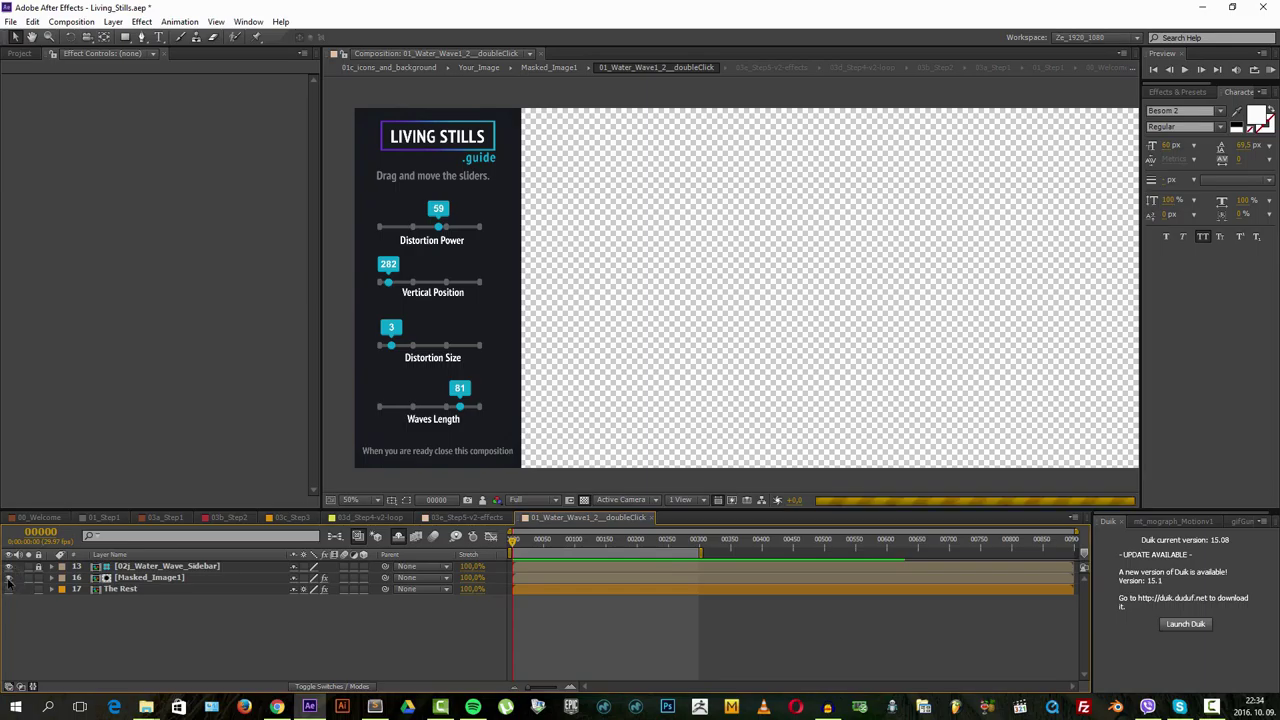
click(9, 589)
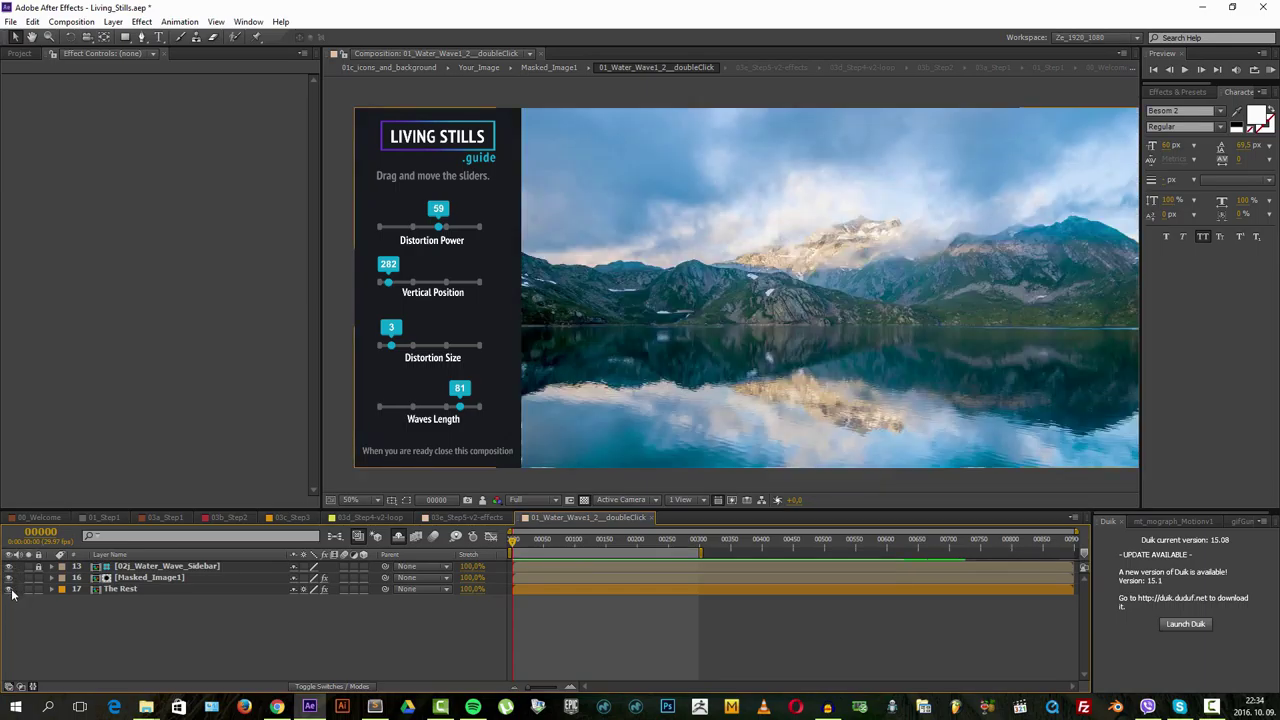
click(10, 590)
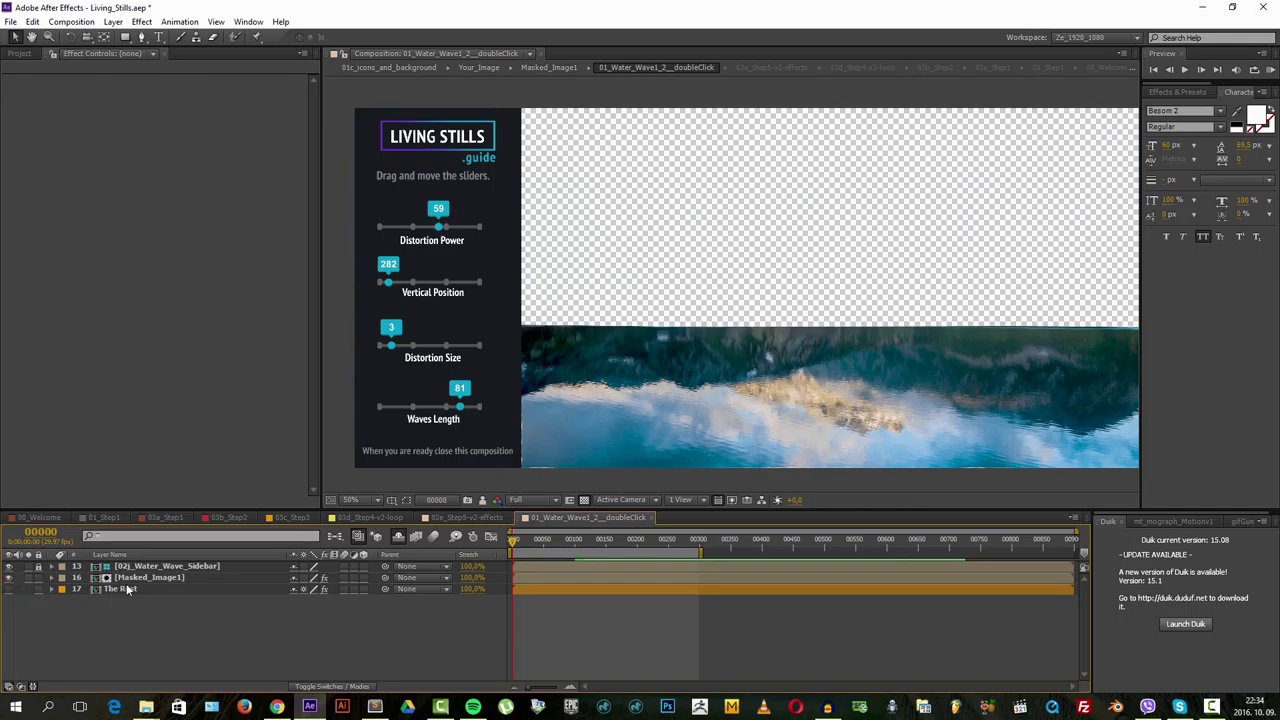
drag(514, 544, 559, 544)
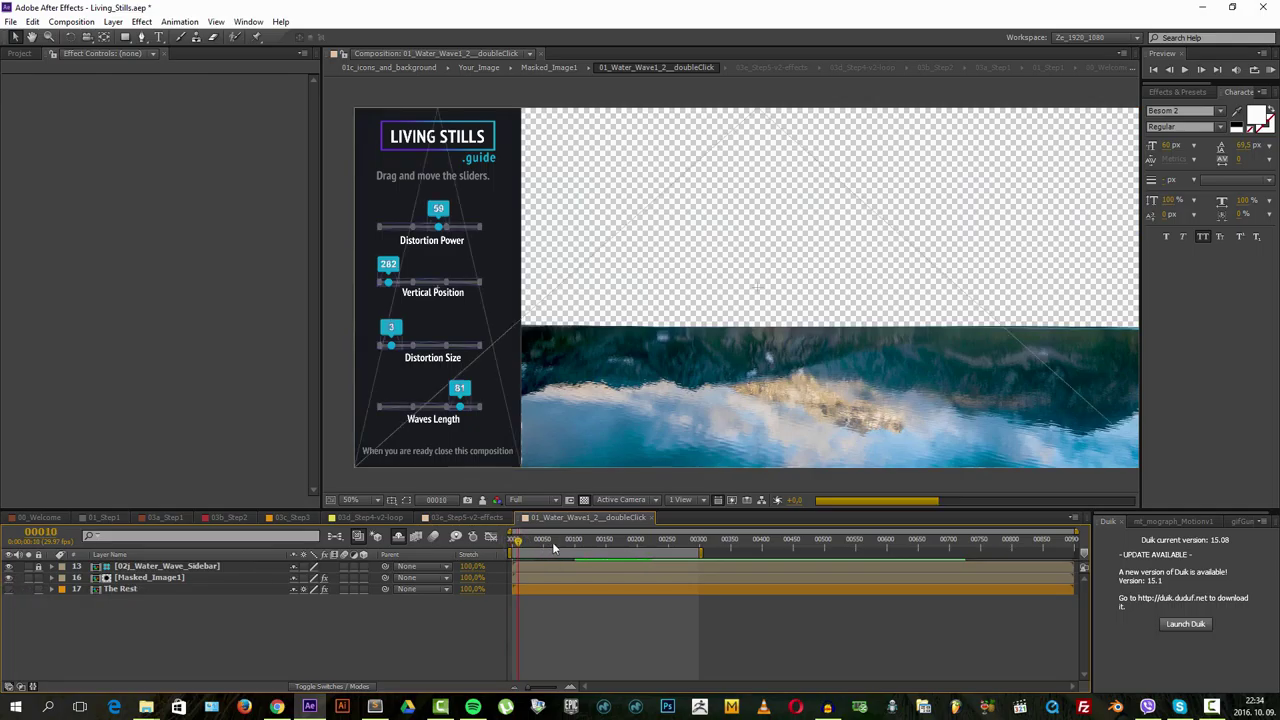
click(515, 499)
click(535, 550)
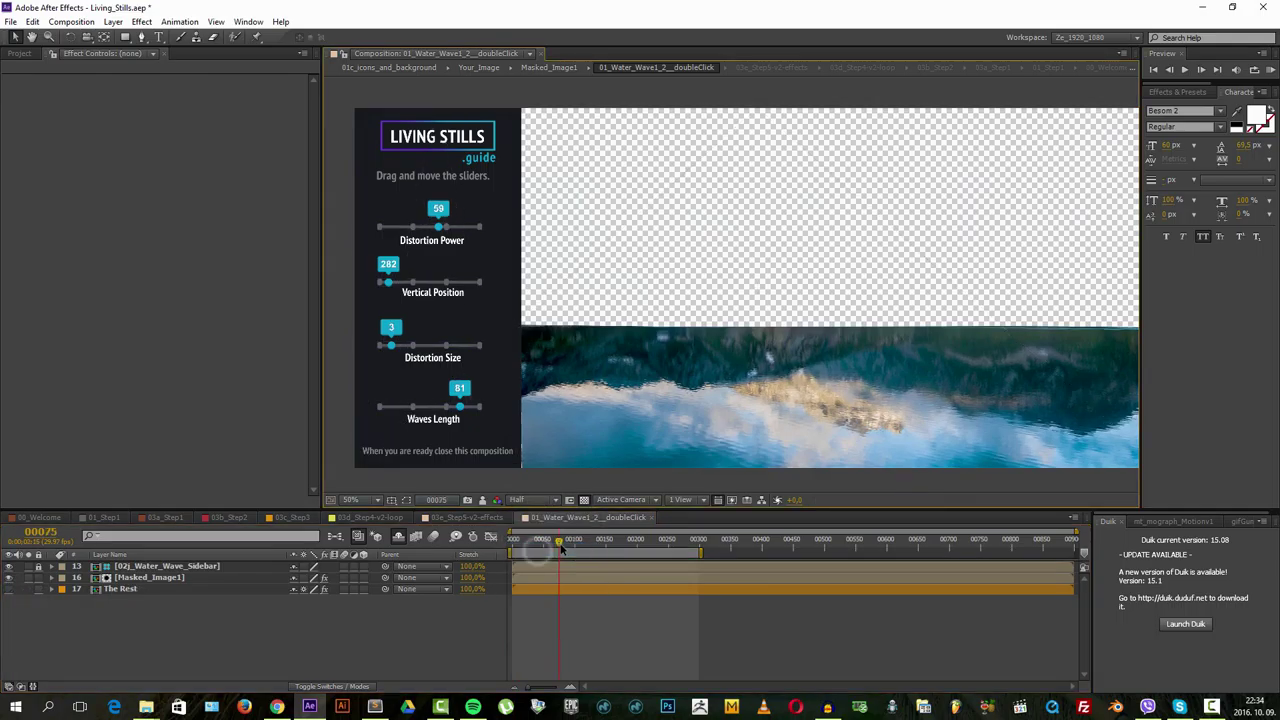
mouse_move(559, 541)
mouse_down()
mouse_move(614, 543)
mouse_move(583, 543)
mouse_up()
mouse_move(462, 404)
mouse_down()
mouse_move(413, 405)
mouse_move(425, 406)
mouse_up()
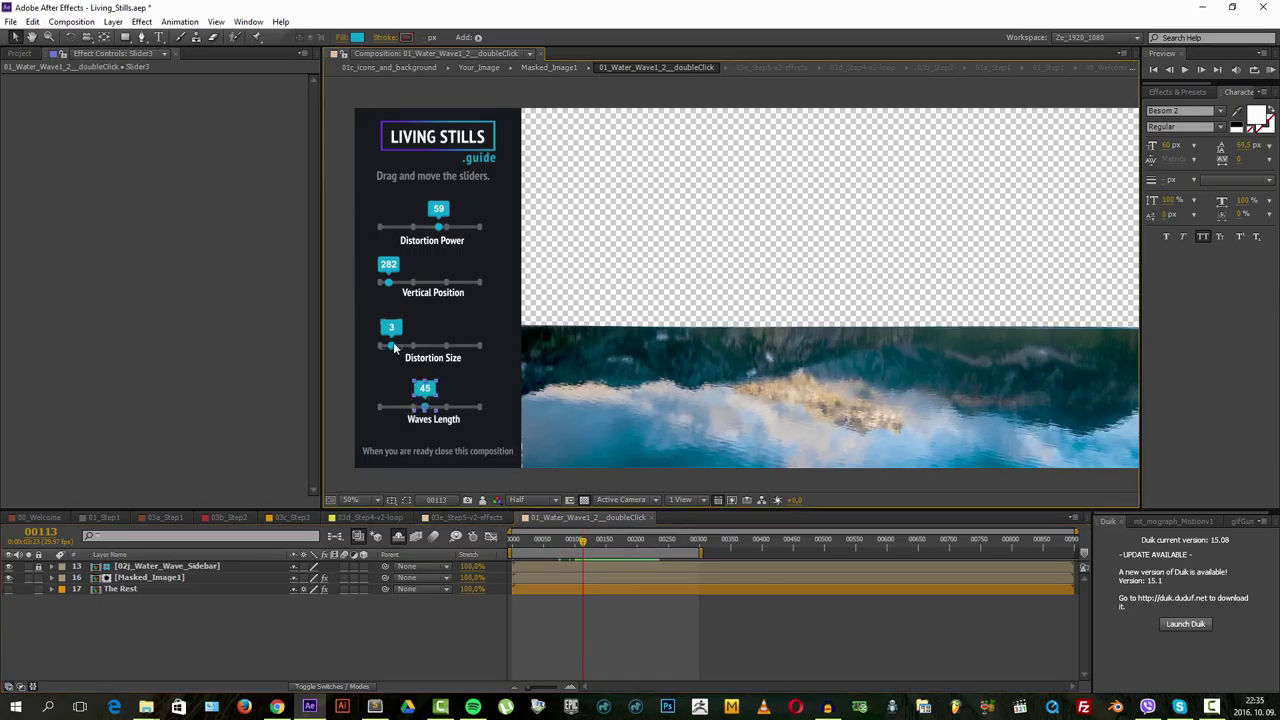
- Raise Distortion Size to 4 and Distortion Power to 62, then preview the wave at Full resolution
drag(391, 345, 396, 346)
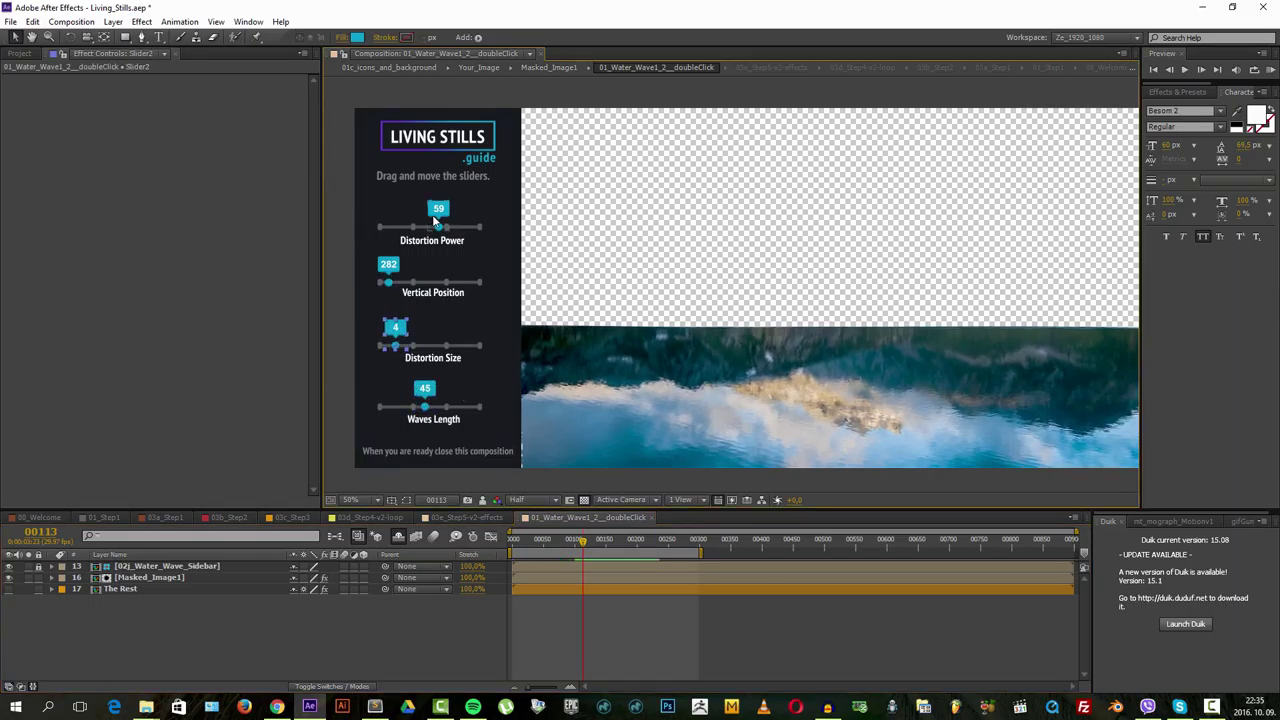
drag(439, 227, 444, 227)
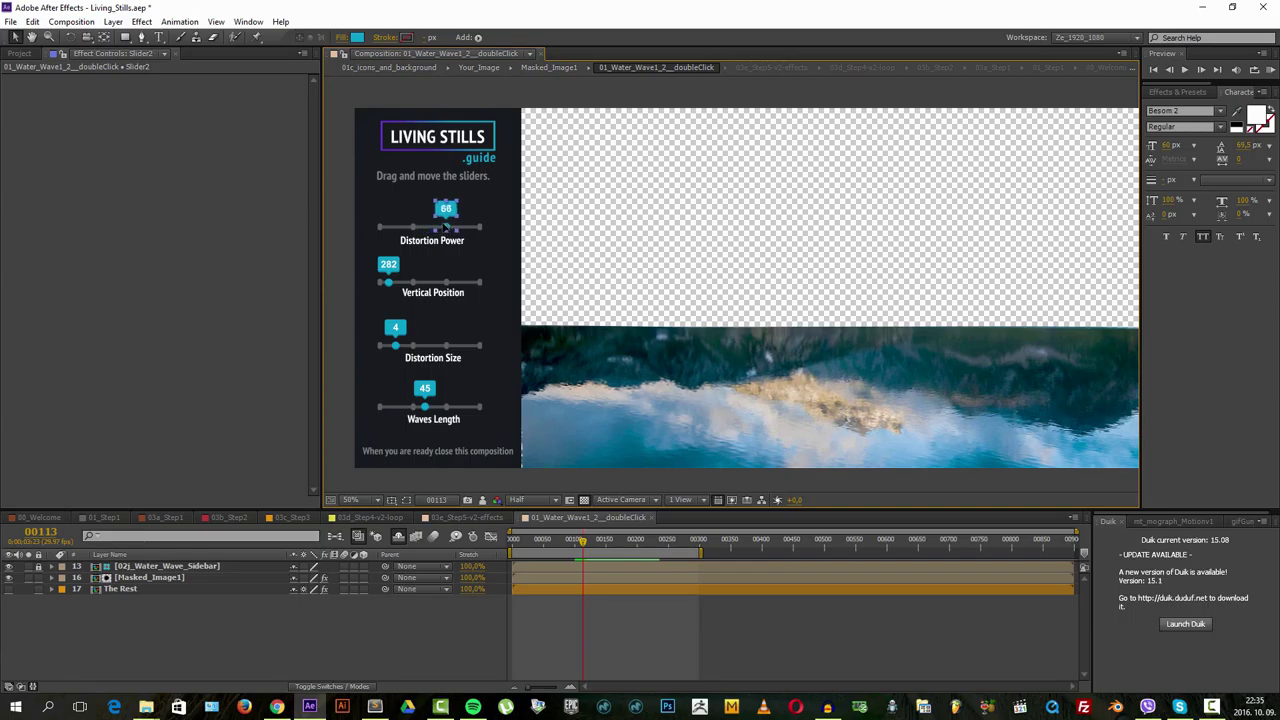
click(558, 500)
click(540, 531)
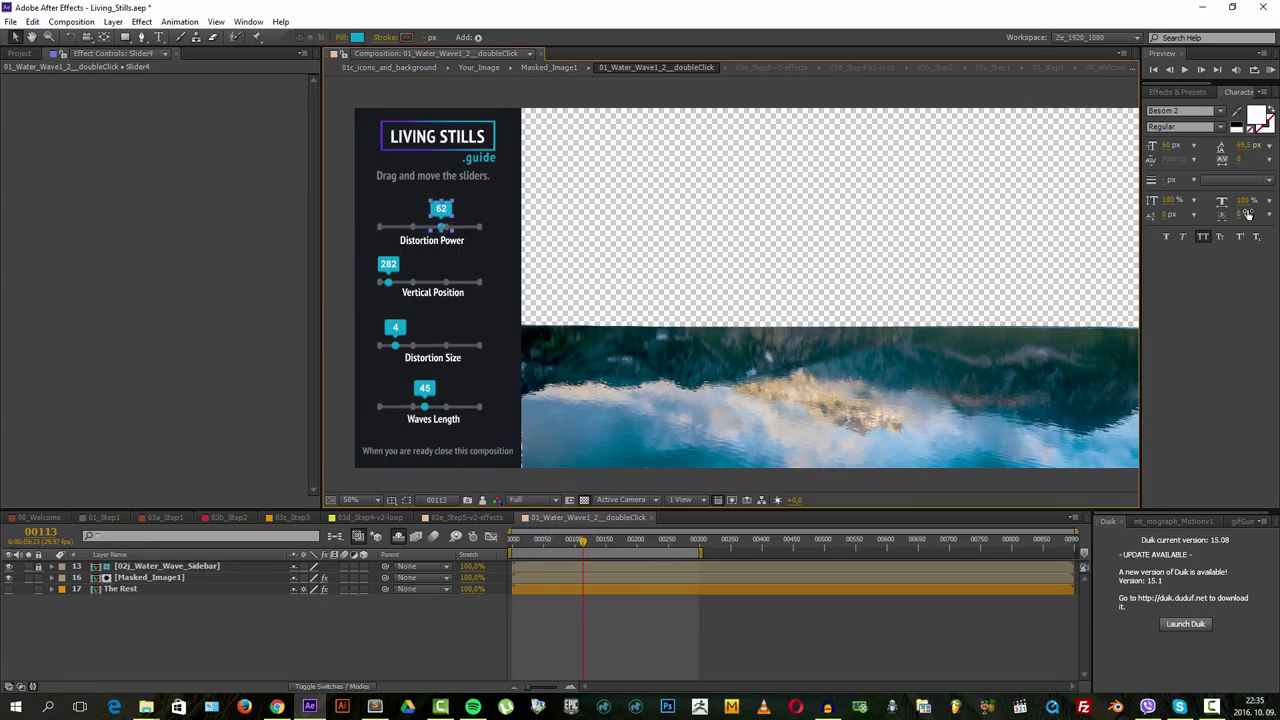
click(1266, 72)
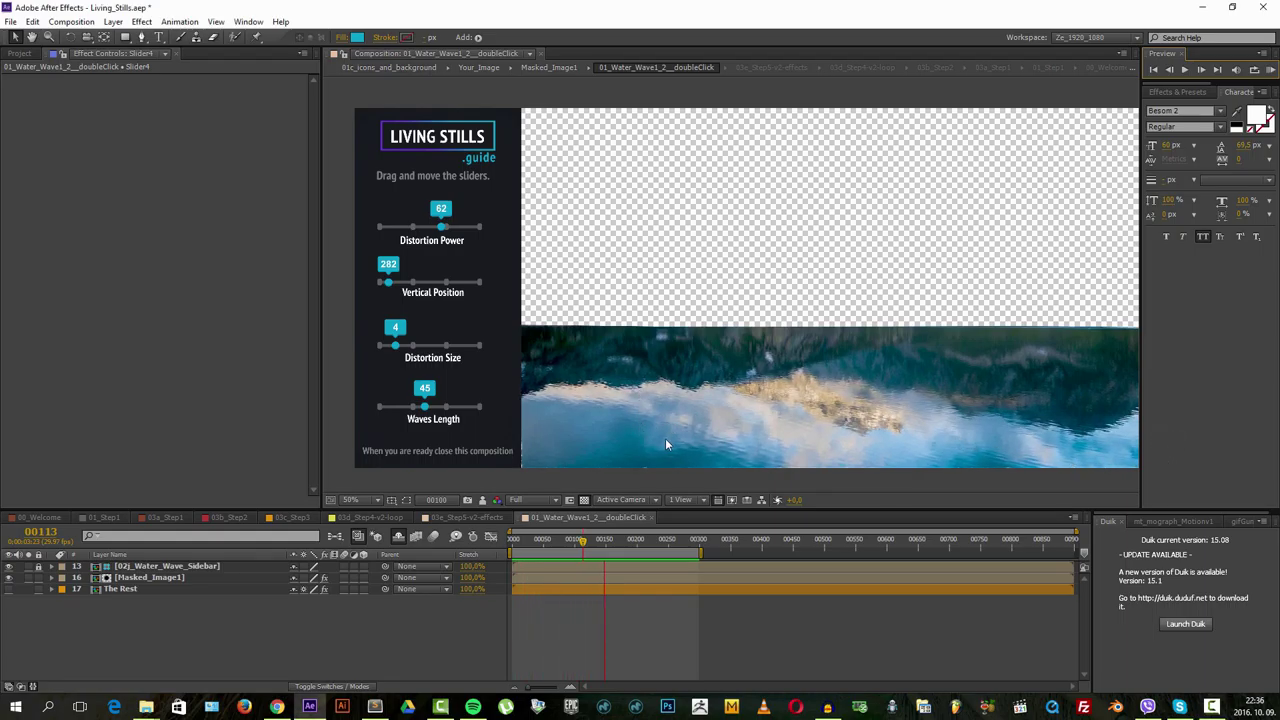
click(582, 546)
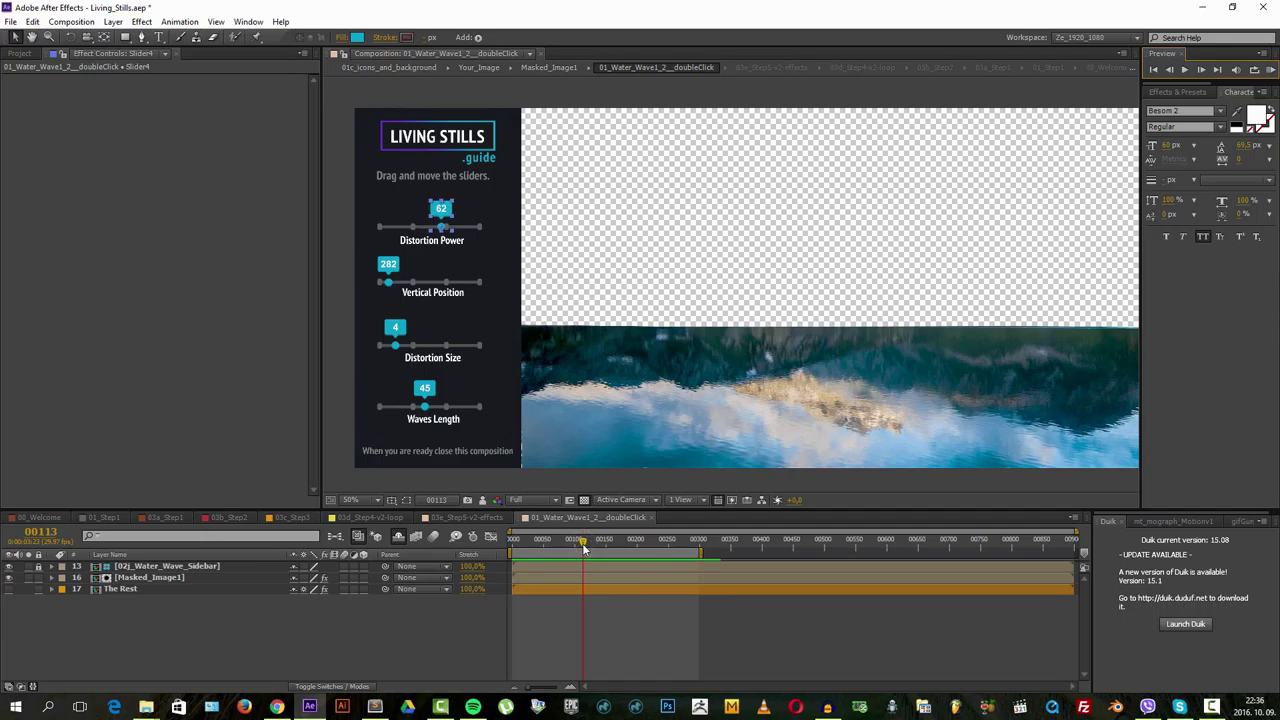
- End the work area at frame 100, preview the trimmed wave, and close the wave comp
drag(583, 546, 573, 546)
key(equal)
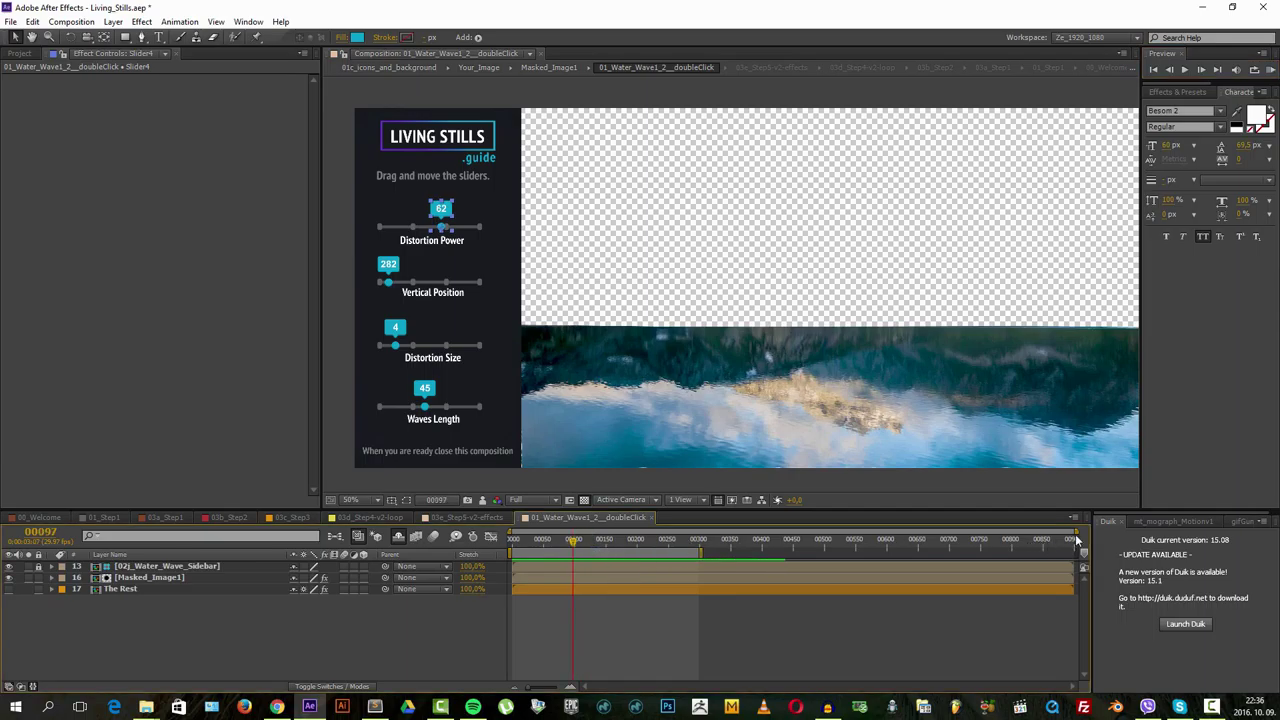
key(equal)
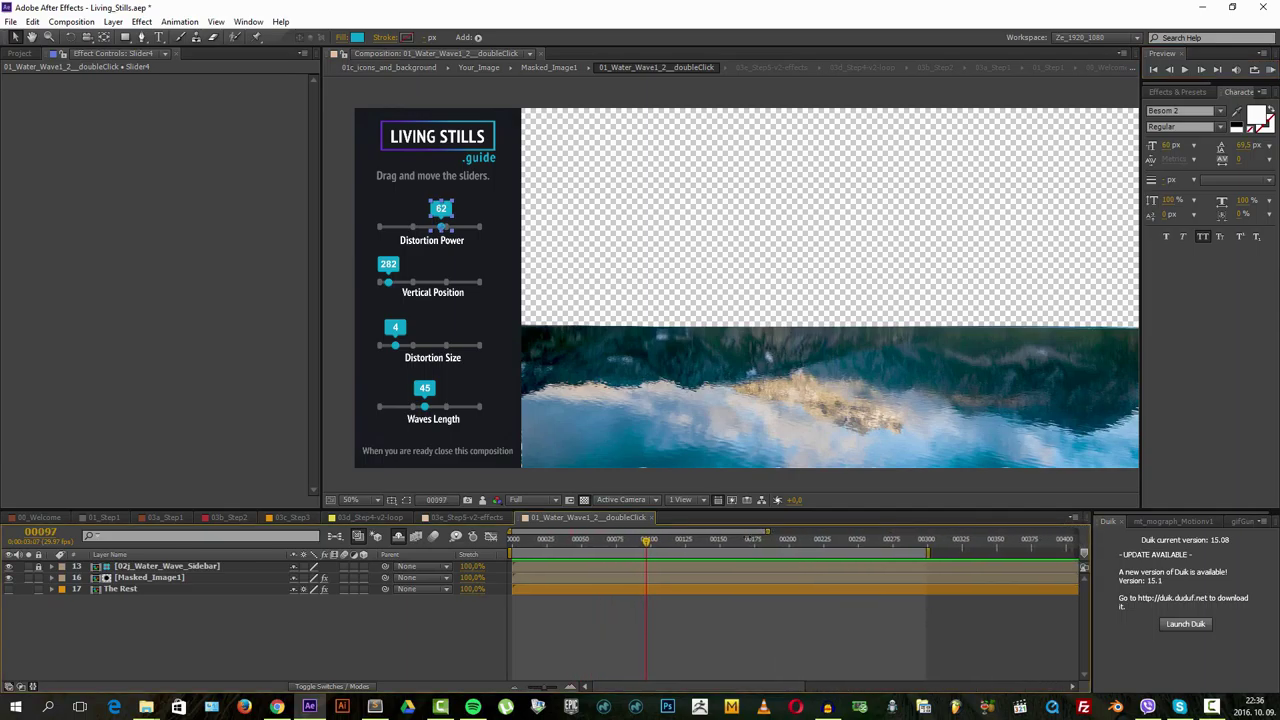
drag(649, 541, 624, 541)
click(652, 541)
drag(928, 552, 652, 547)
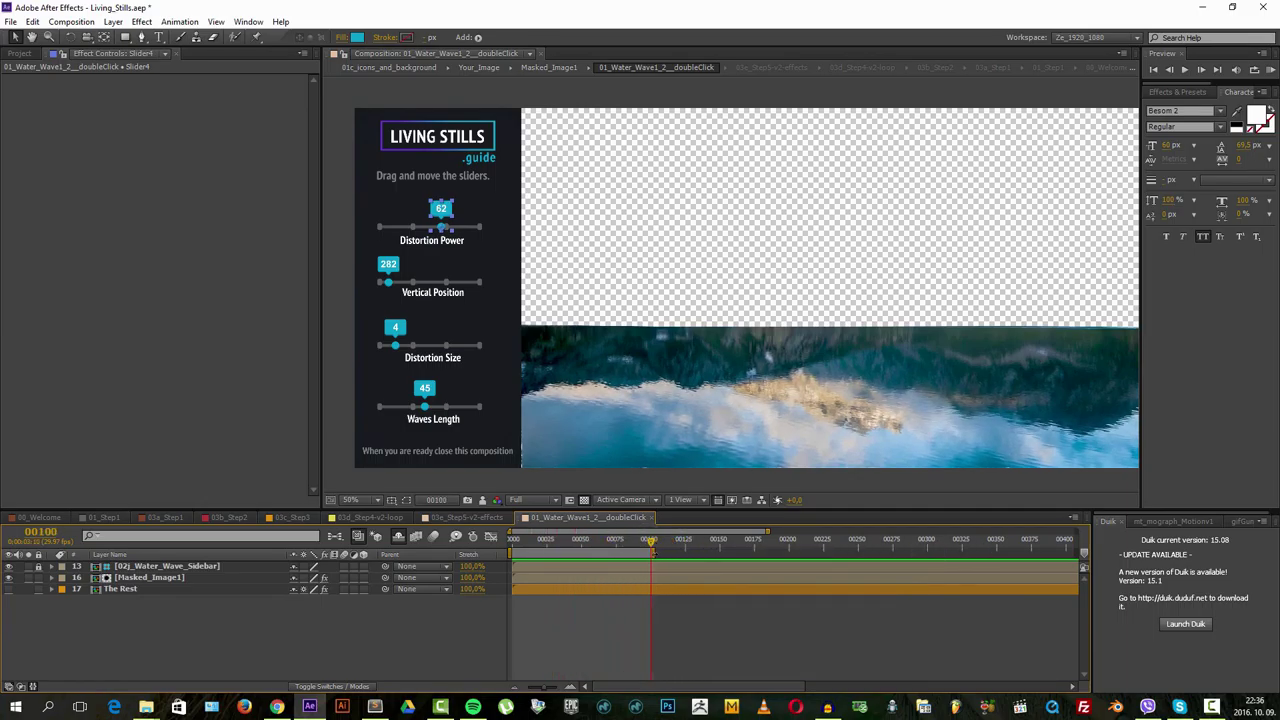
click(1268, 70)
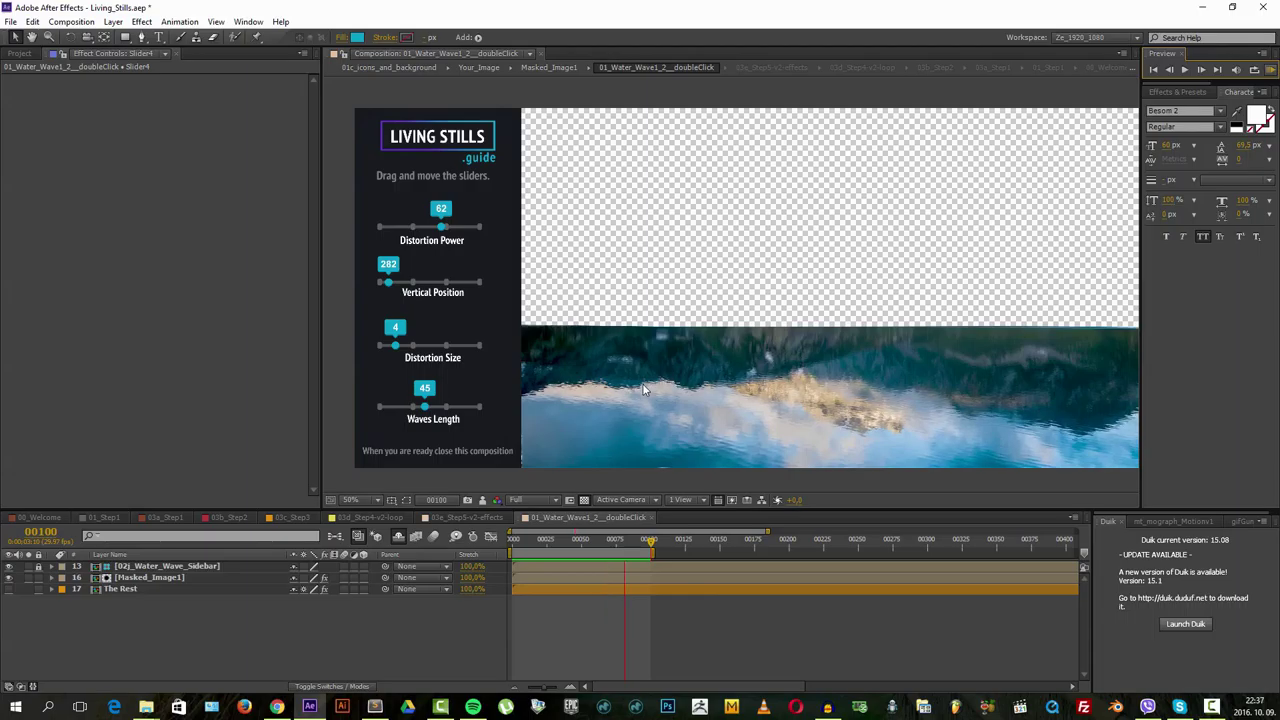
click(584, 626)
click(652, 518)
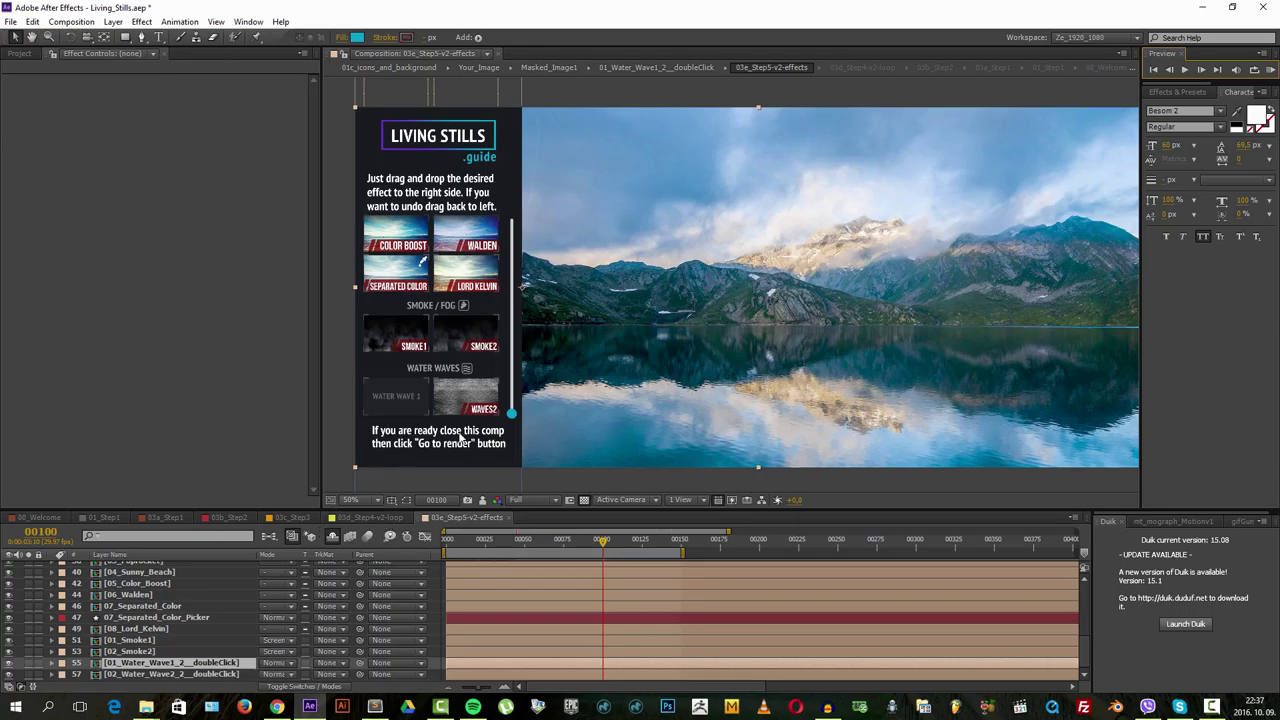
- From 03d_Step4-v2-loop, open the 03_Final Render - looped comp via Go to render and preview the loop
click(385, 518)
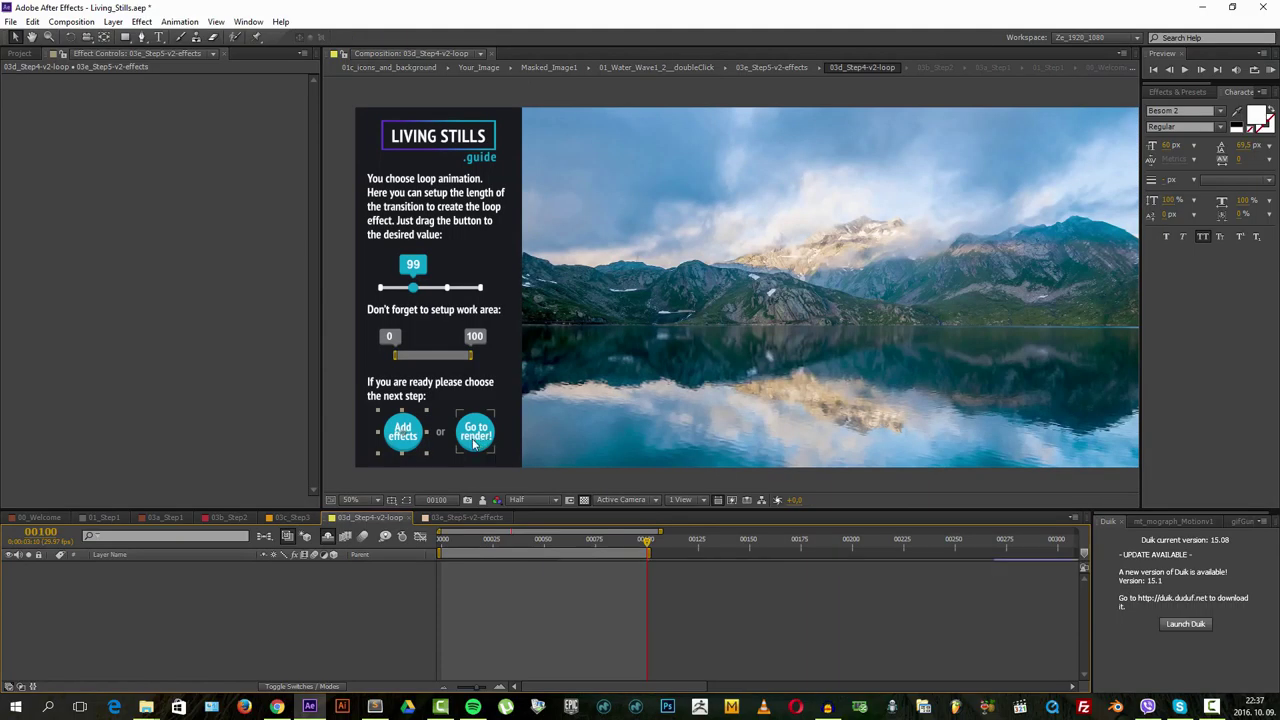
click(477, 434)
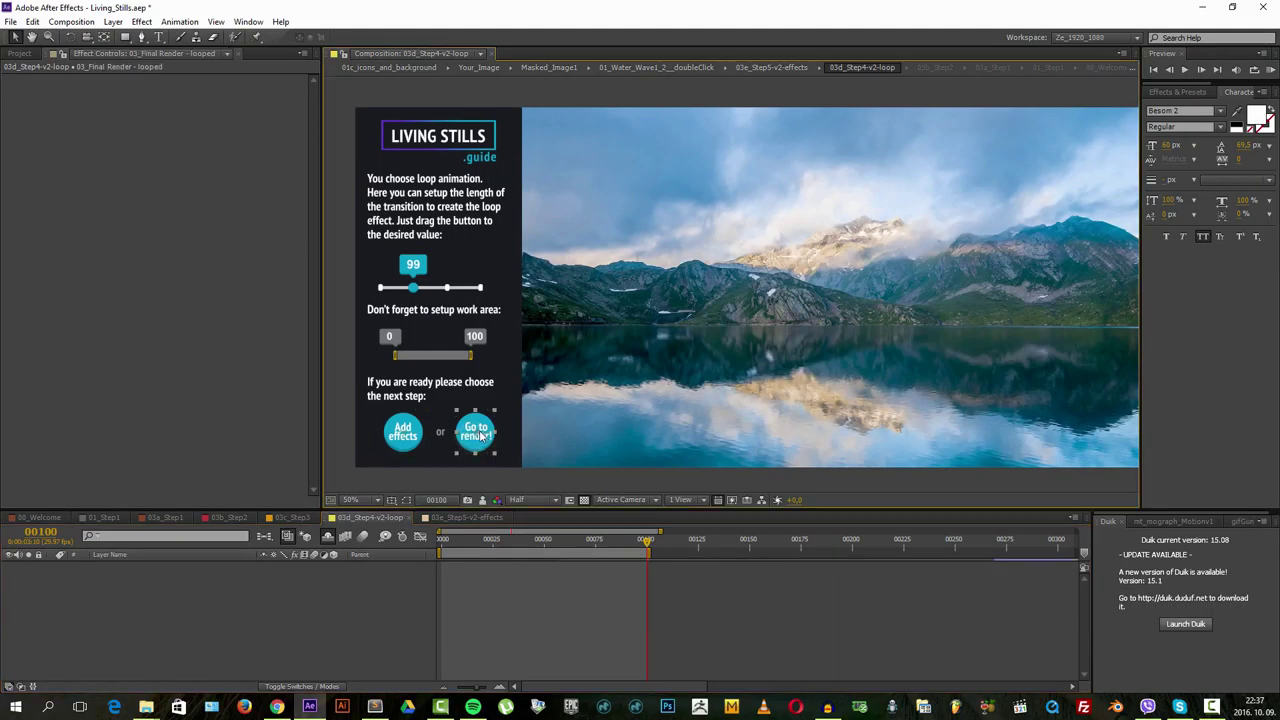
double_click(480, 435)
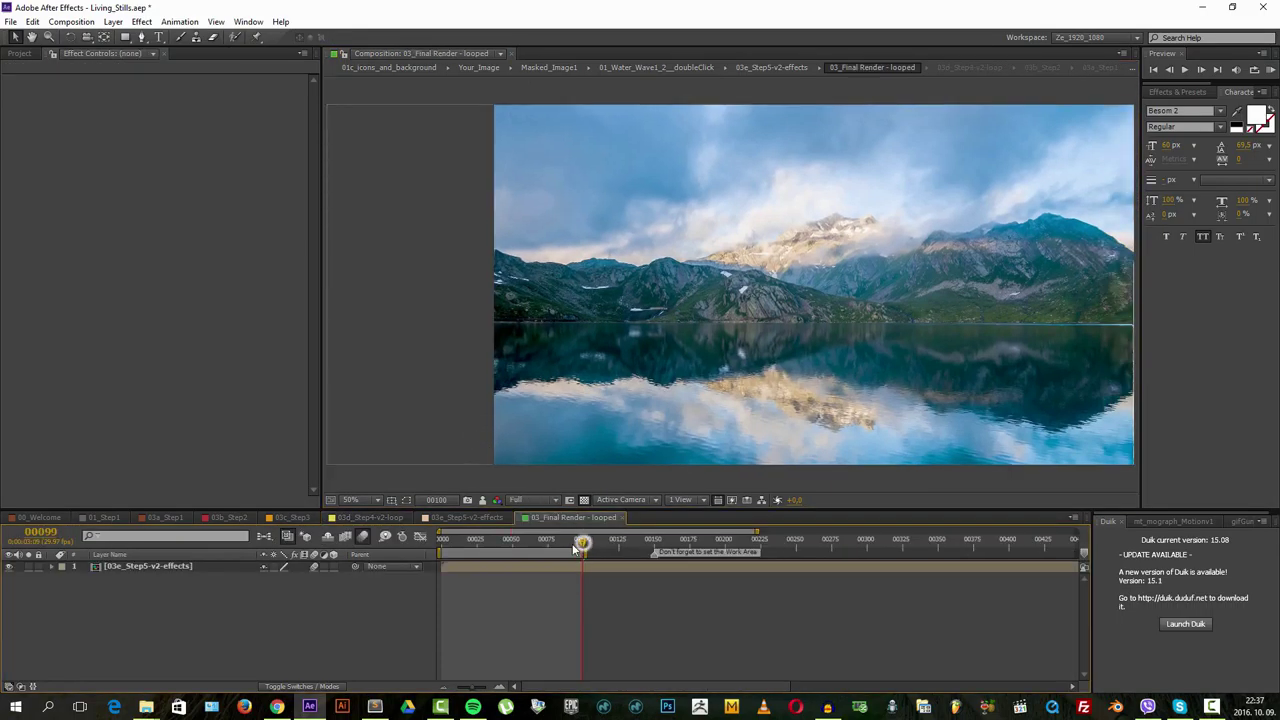
key(space)
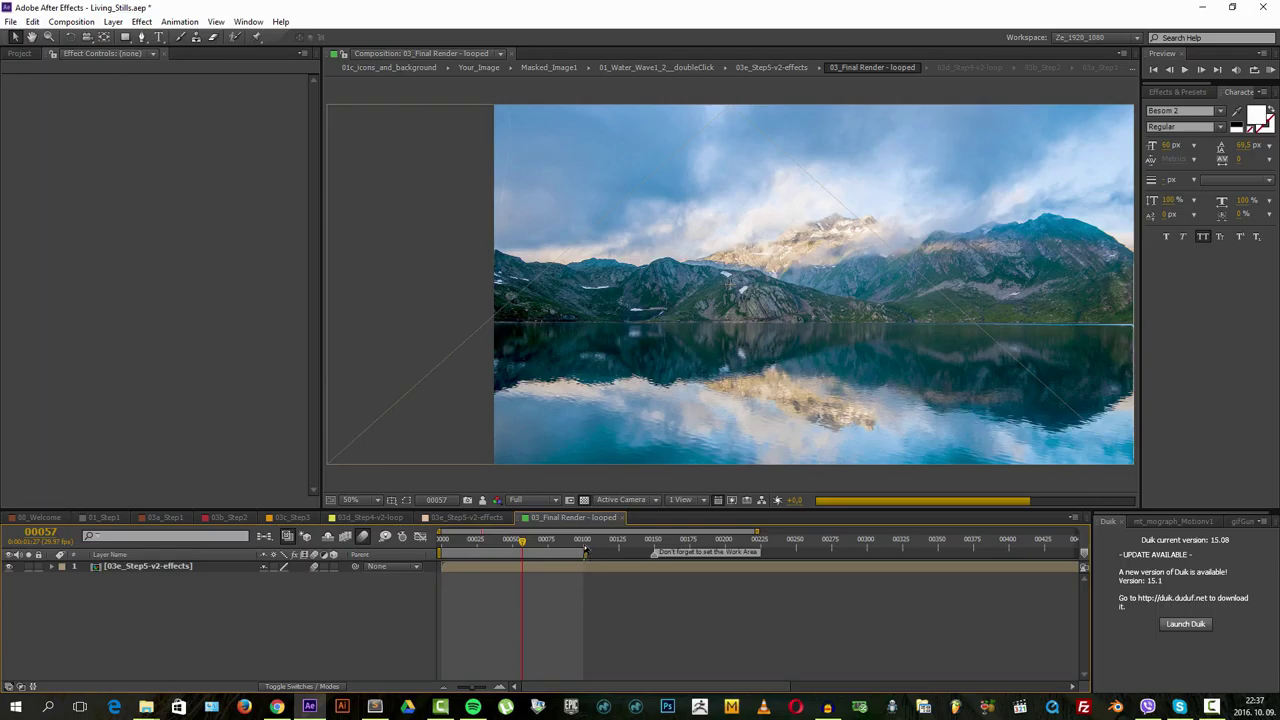
click(443, 540)
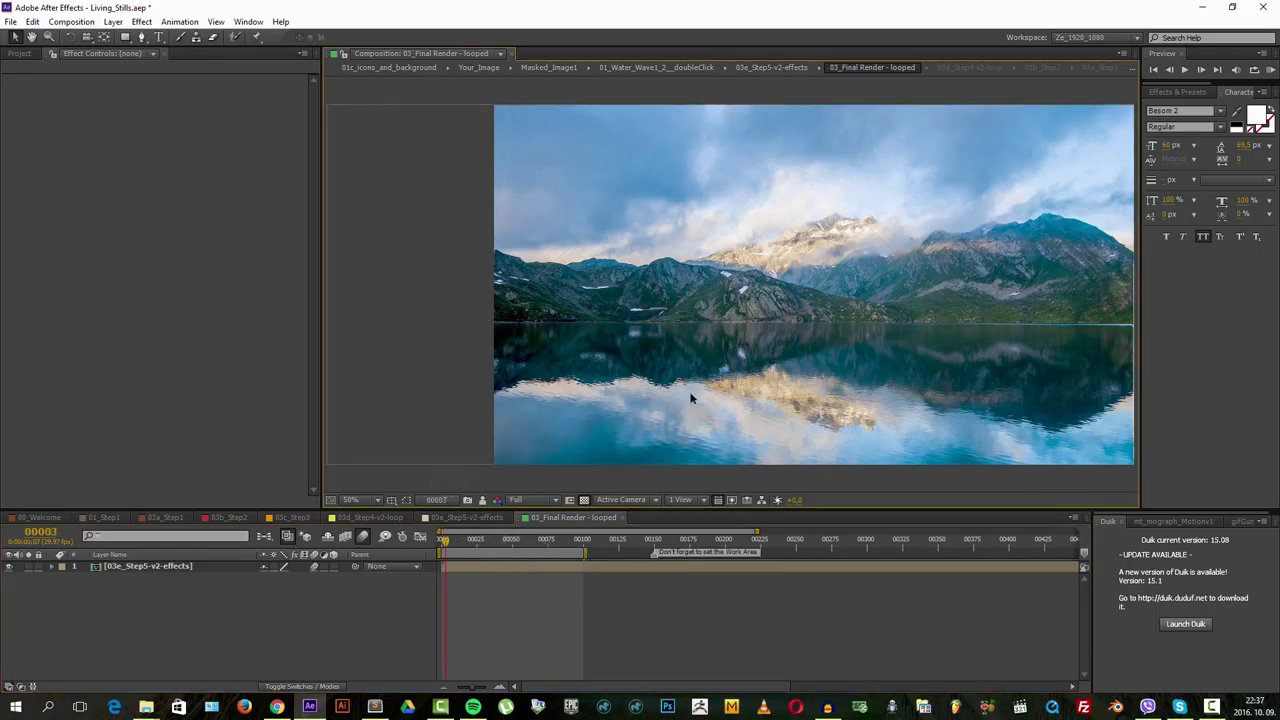